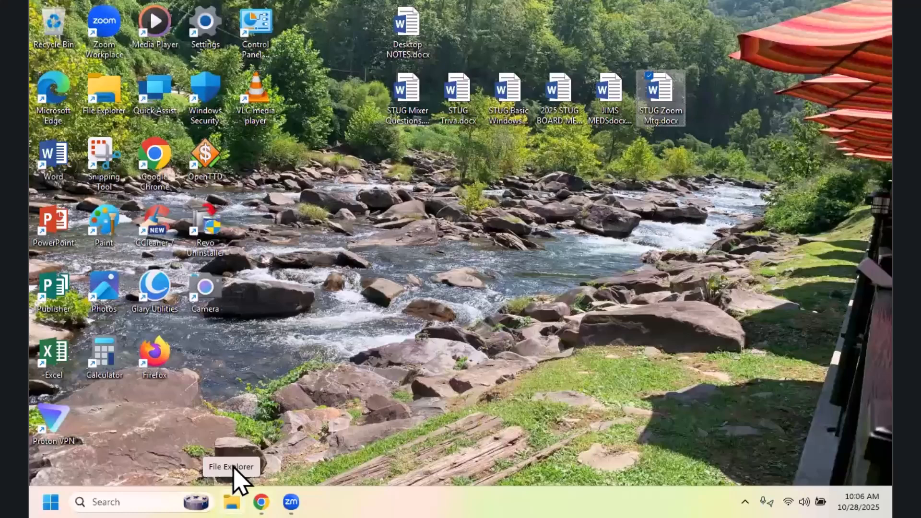
Step: Open File Explorer and display the contents of the Documents library
left_click(233, 473)
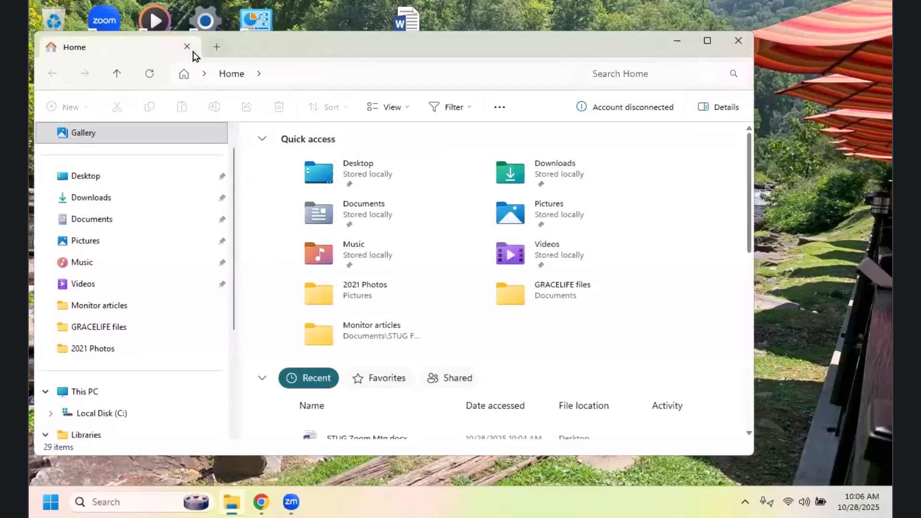
left_click_drag(194, 52, 190, 65)
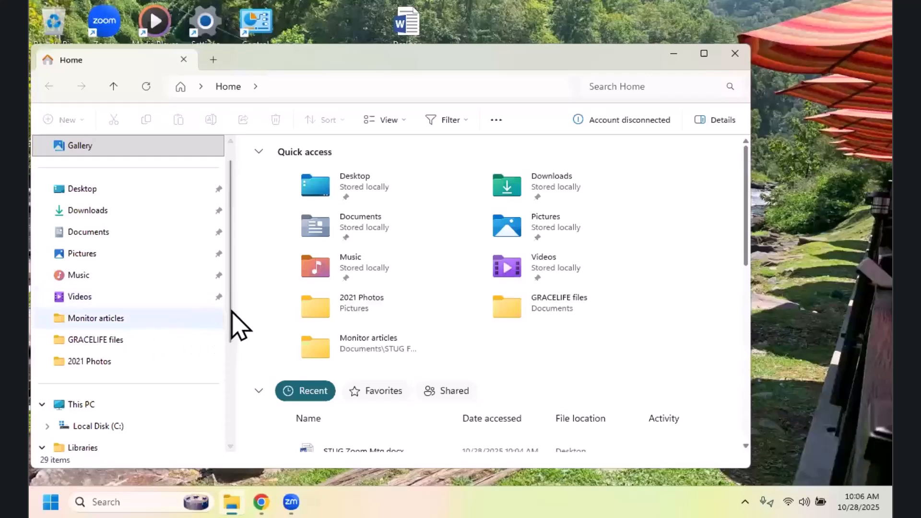
left_click_drag(232, 296, 233, 351)
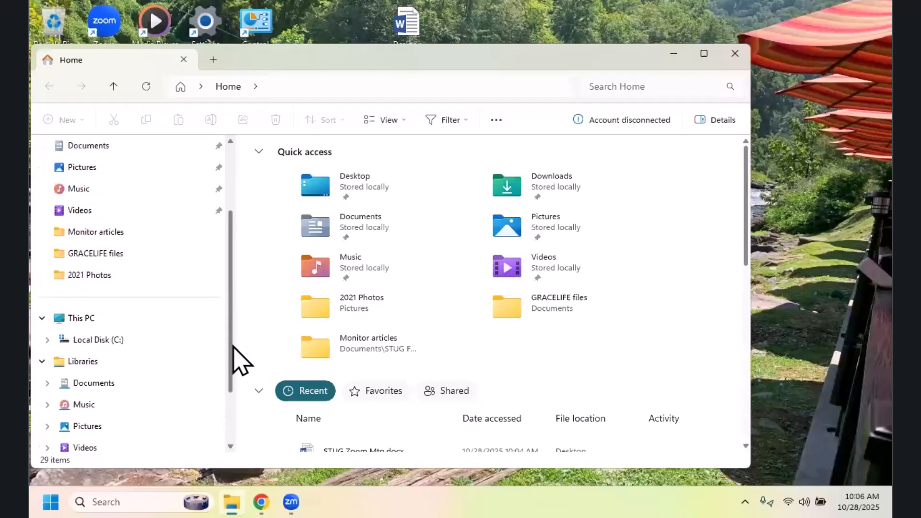
left_click(99, 390)
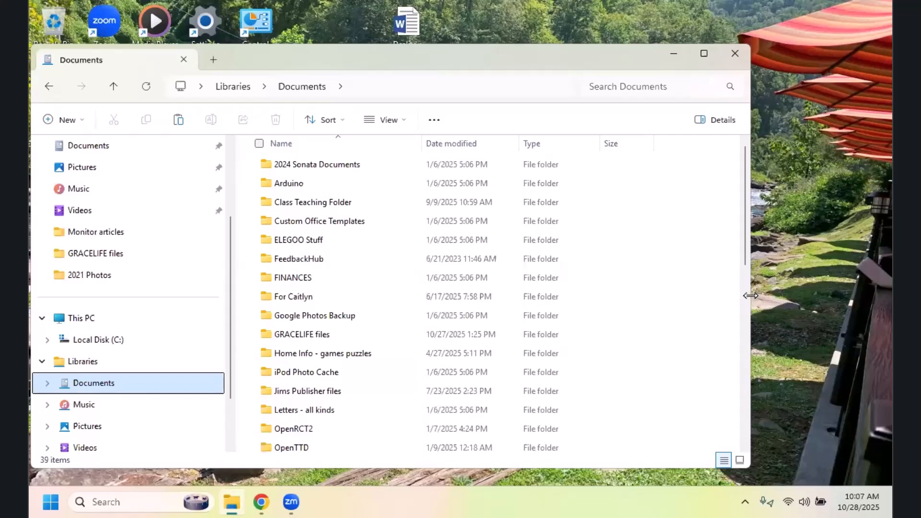
Step: Widen the File Explorer window and switch to the Pictures library
left_click_drag(752, 295, 800, 299)
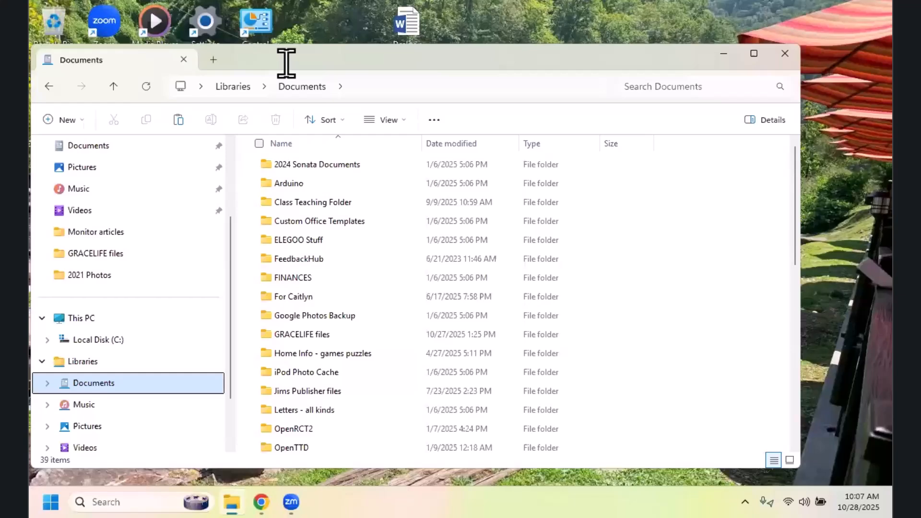
left_click_drag(288, 64, 290, 57)
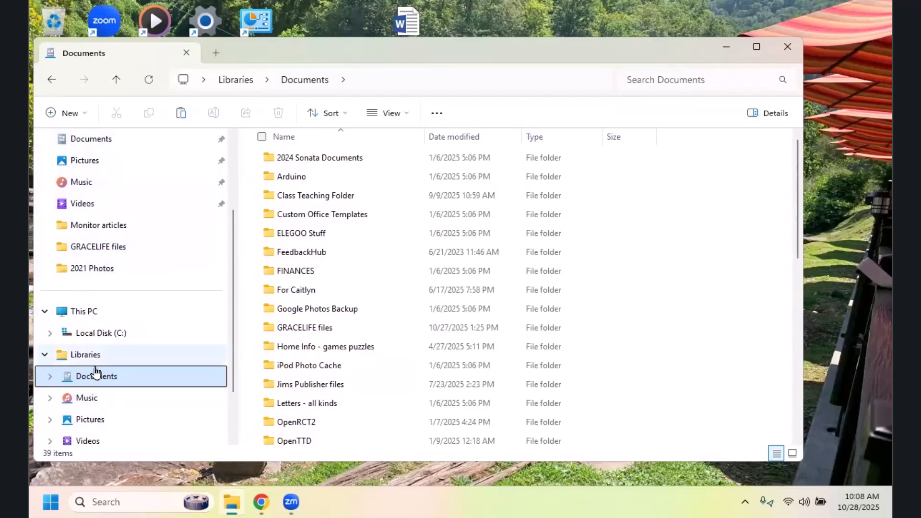
left_click(85, 420)
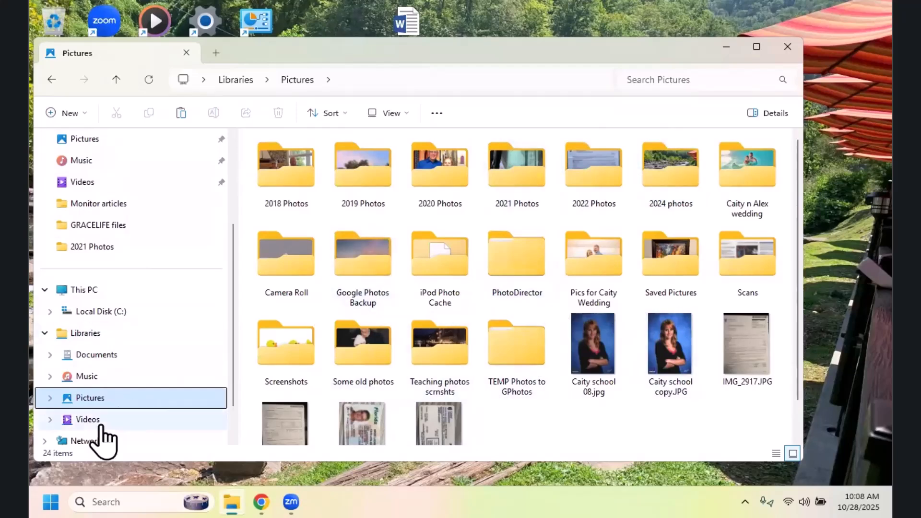
Step: Return to the Documents library, look through its folders and files, and open the STUG Folder
left_click(94, 355)
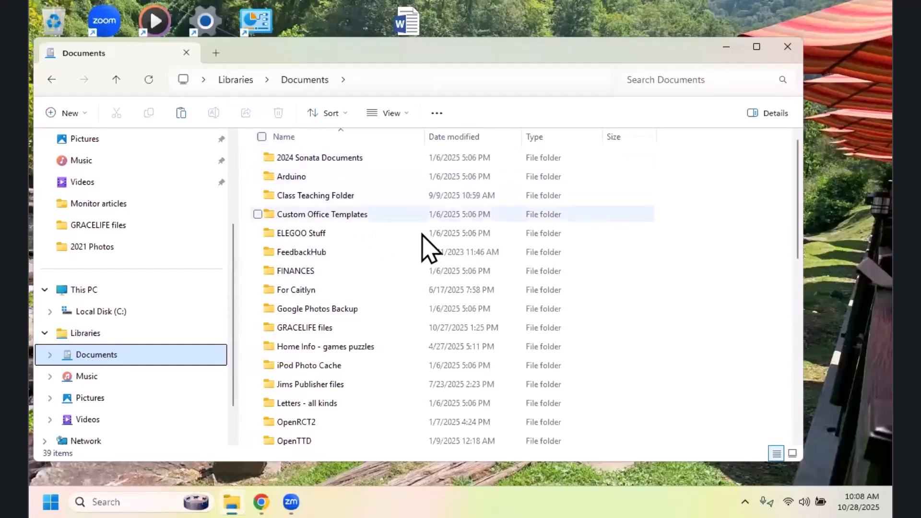
scroll(801, 259, "down", 1)
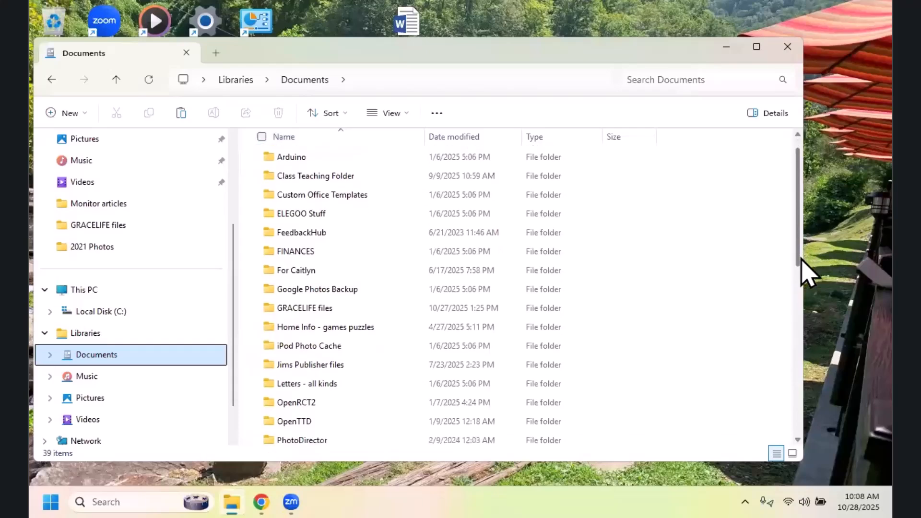
left_click_drag(800, 259, 812, 422)
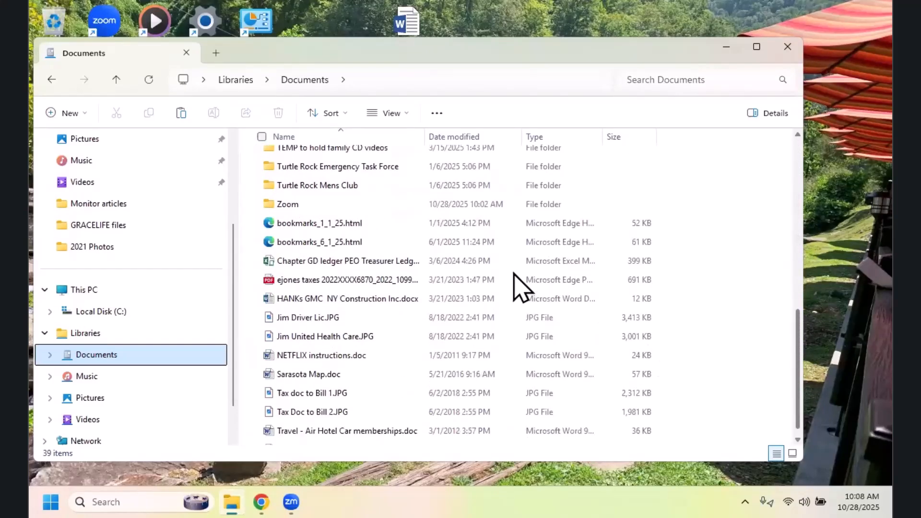
scroll(521, 288, "down", 1)
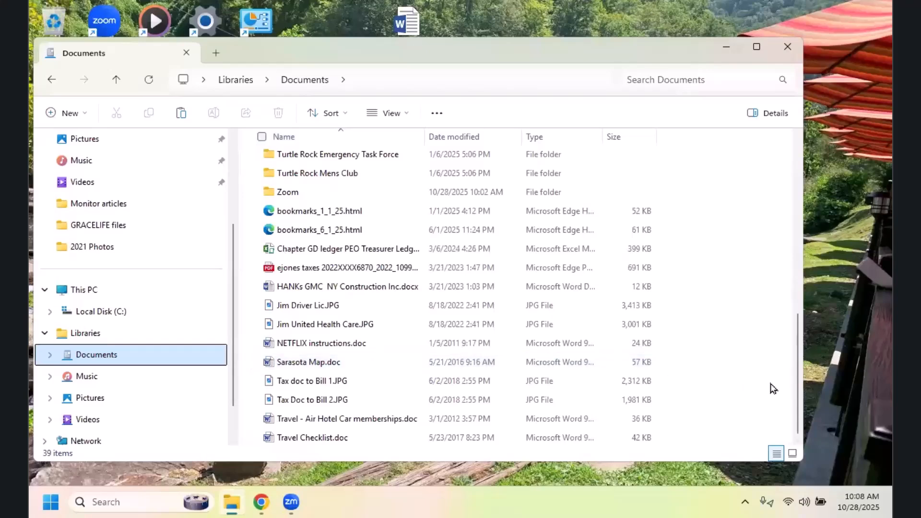
left_click_drag(799, 378, 804, 219)
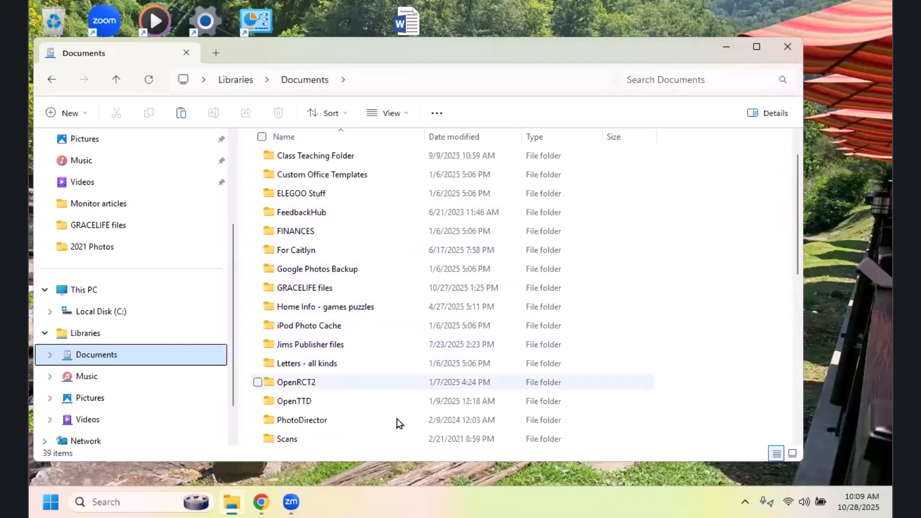
left_click_drag(797, 246, 652, 313)
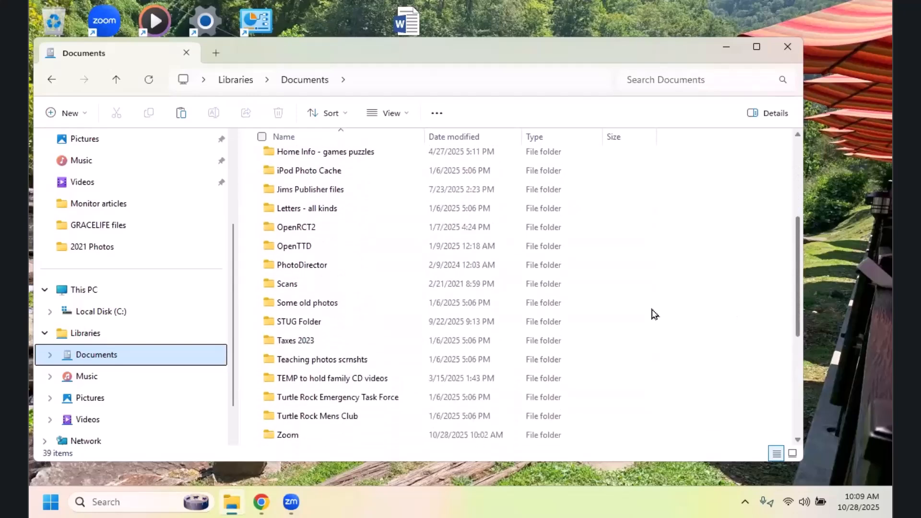
double_click(303, 325)
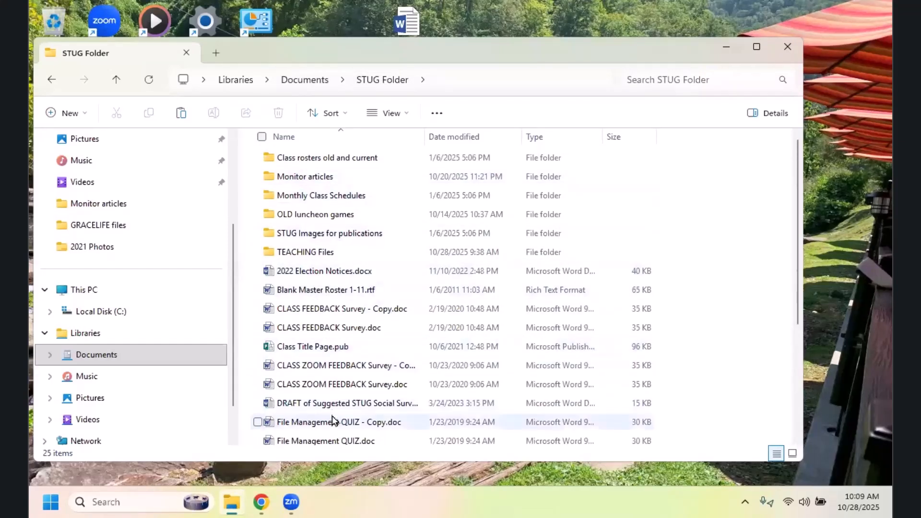
Step: Expand the Documents library and its nested Documents folder in the navigation tree to list the subfolders
left_click(103, 359)
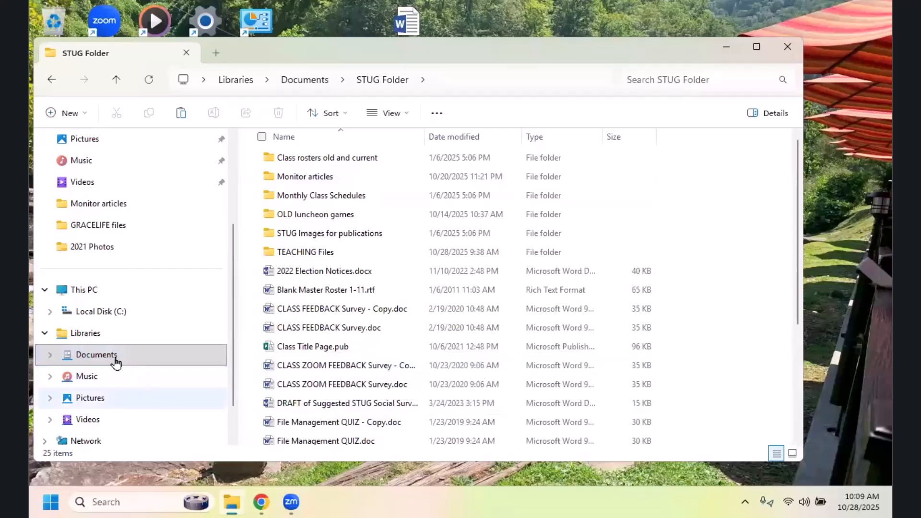
left_click(52, 358)
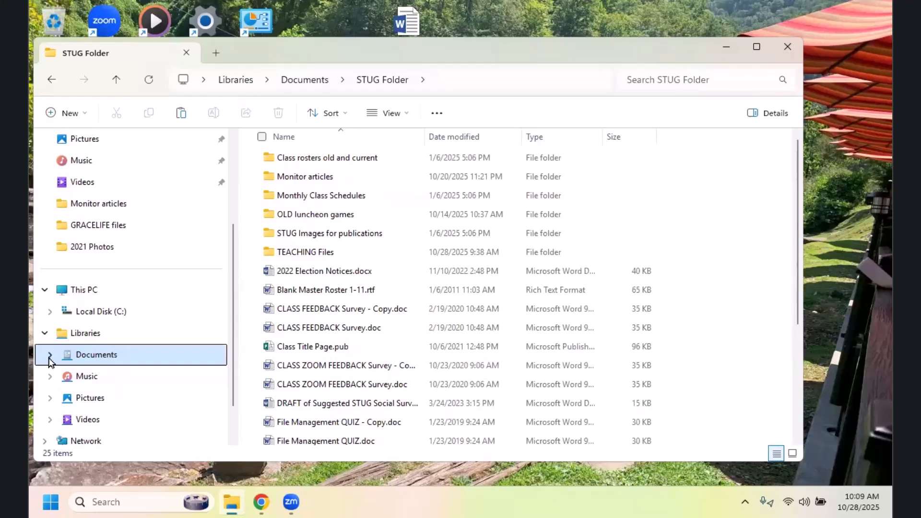
left_click(50, 356)
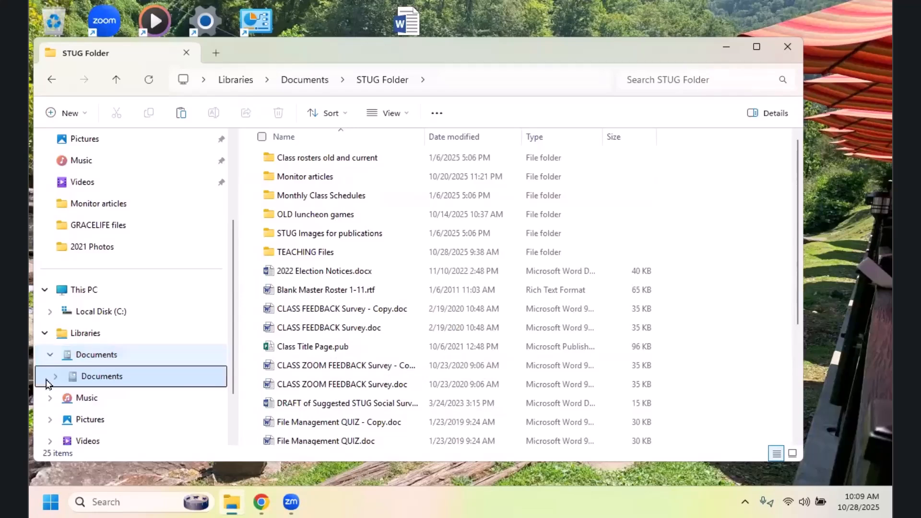
left_click(50, 383)
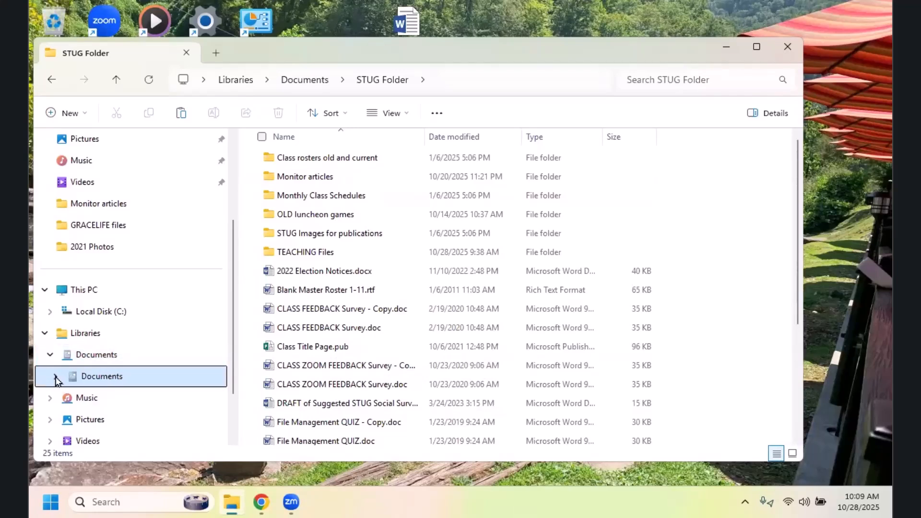
left_click(56, 380)
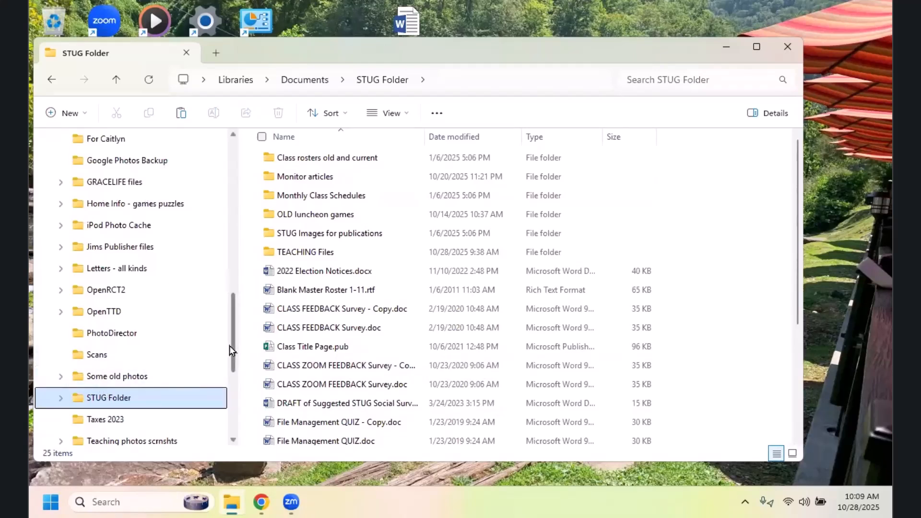
Step: From the navigation tree, display the nested Documents folder's contents, then those of its STUG Folder
left_click_drag(235, 342, 235, 268)
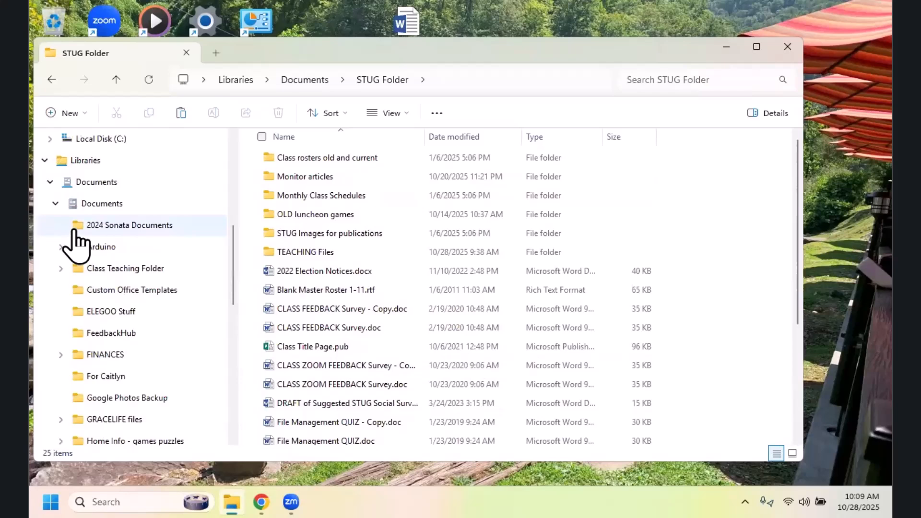
left_click(95, 204)
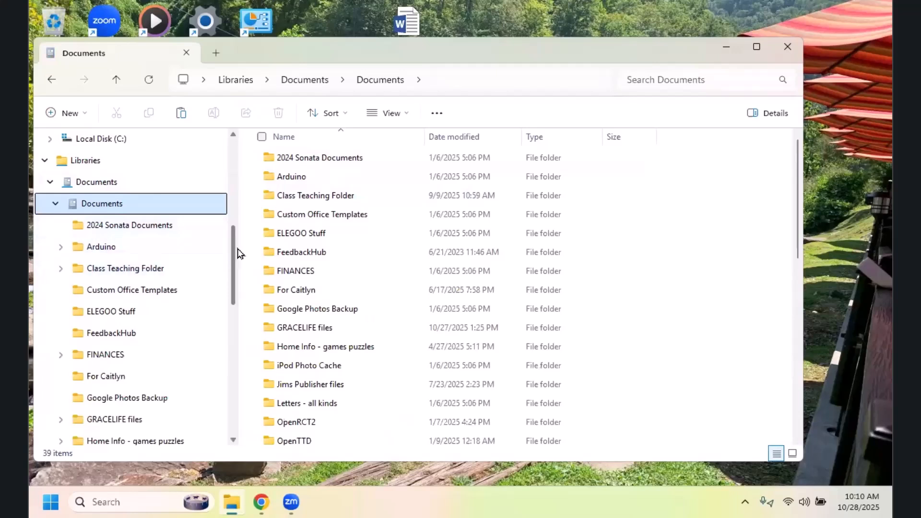
left_click_drag(234, 282, 244, 355)
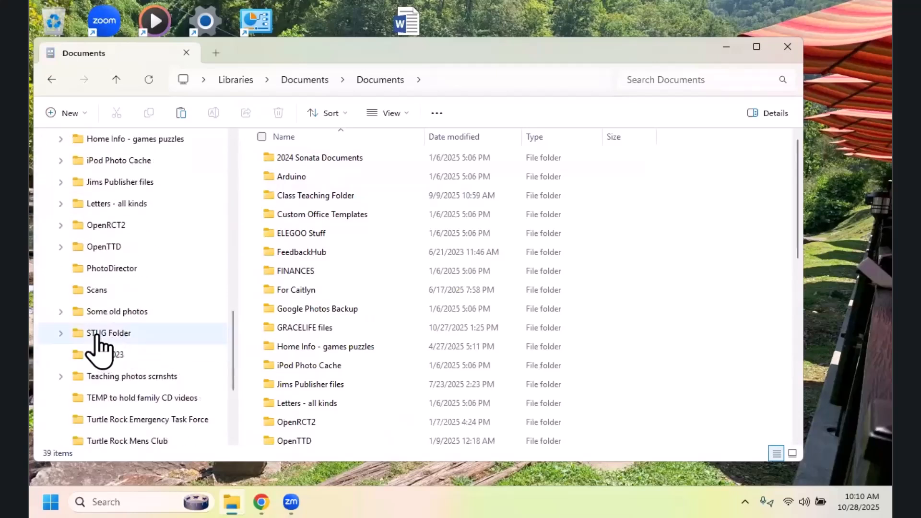
left_click(96, 335)
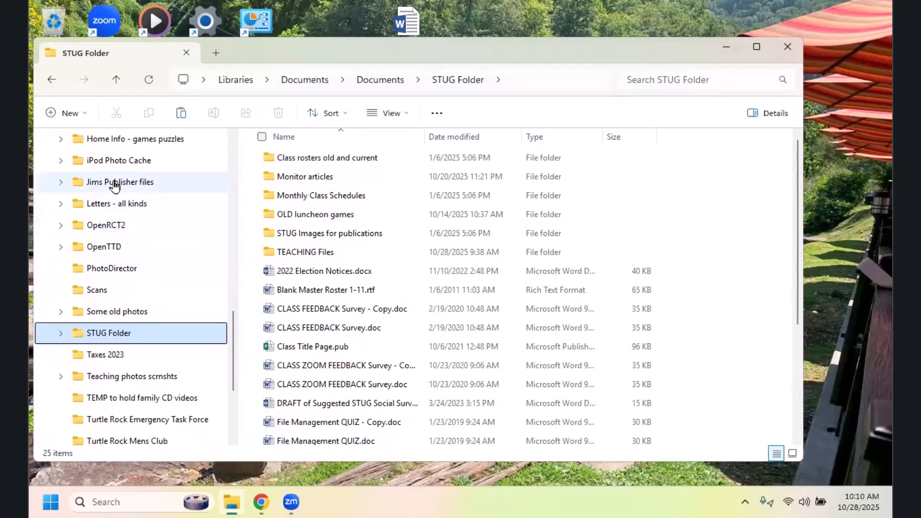
Step: Open the Publisher files folder from the navigation tree, expand it, and display its Christmas subfolder
left_click(60, 183)
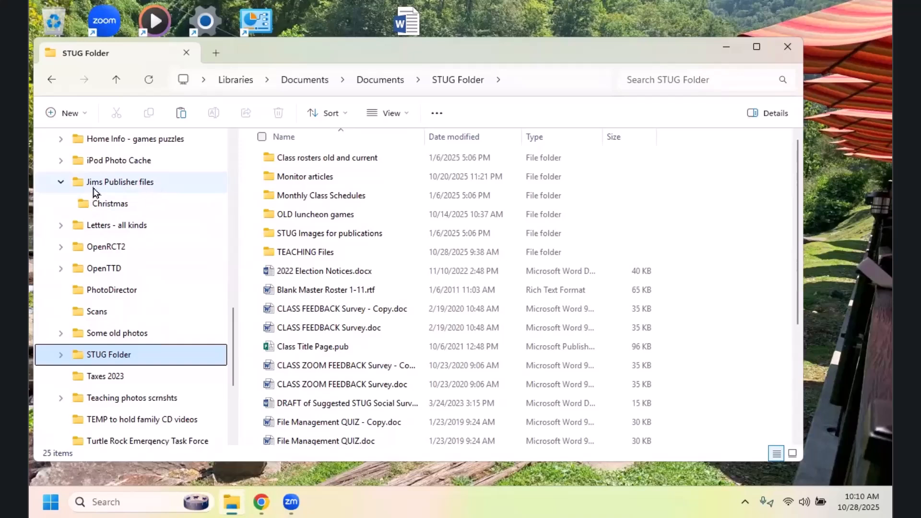
left_click(60, 185)
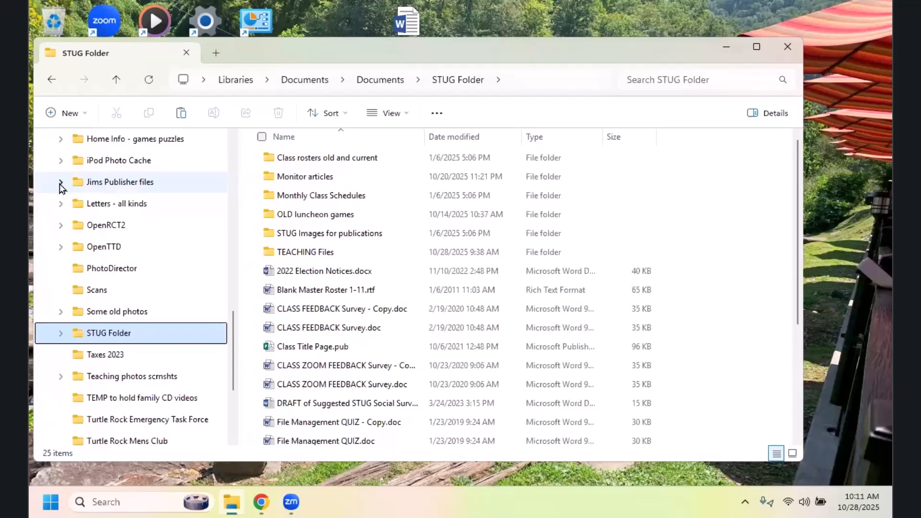
left_click(131, 188)
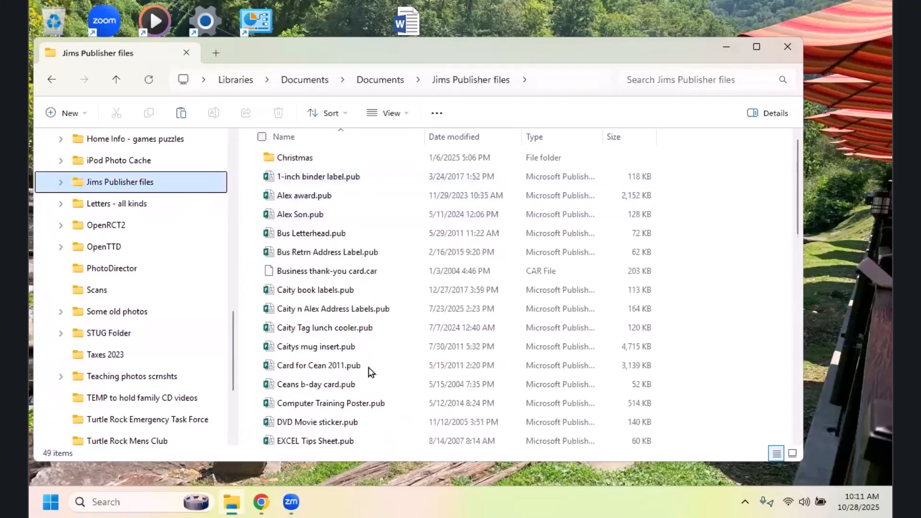
left_click(61, 182)
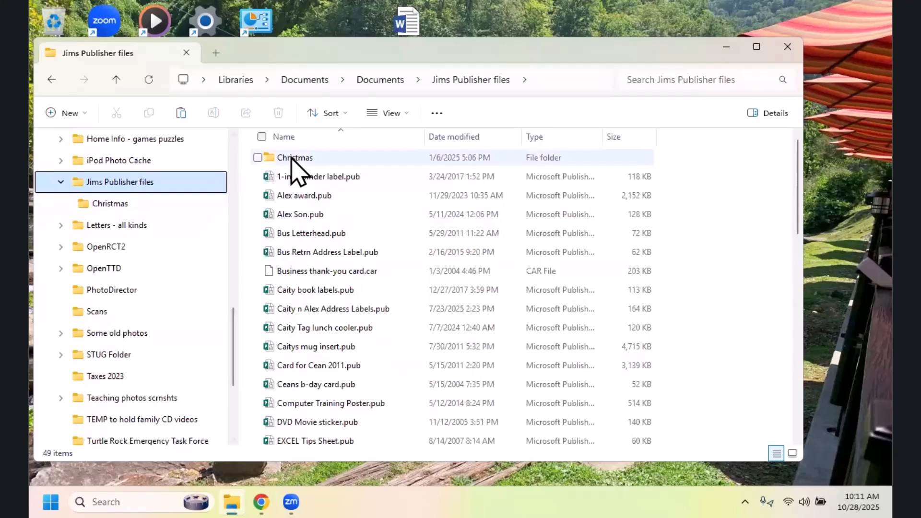
left_click(120, 207)
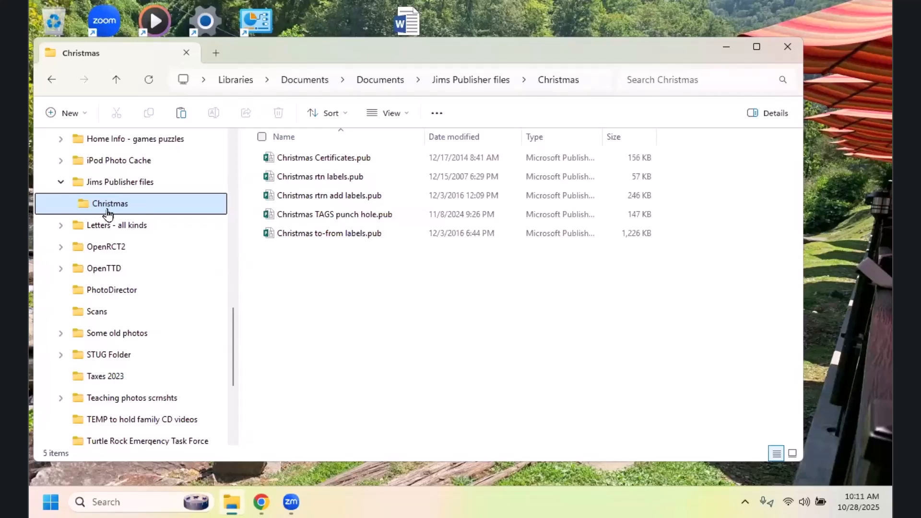
Step: Turn on the details pane for the Christmas folder and check its entry among the view options
left_click(406, 116)
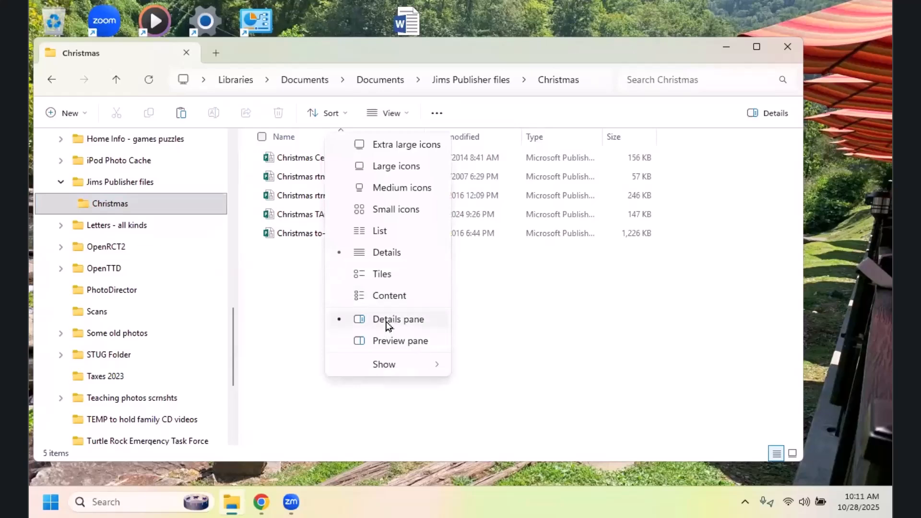
left_click(340, 321)
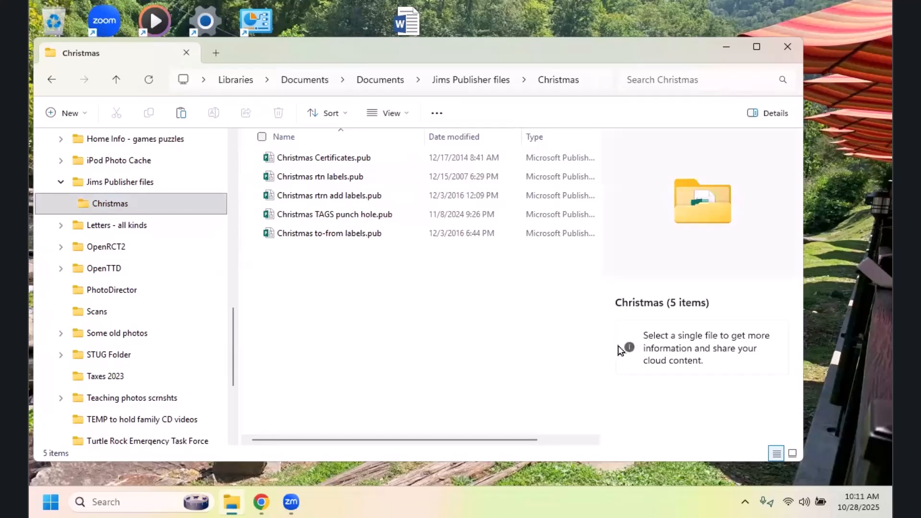
left_click(409, 120)
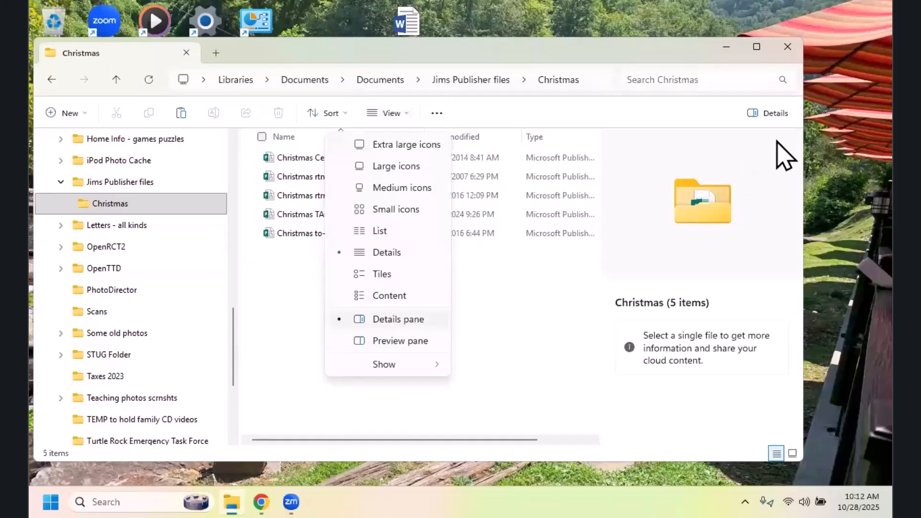
left_click(481, 137)
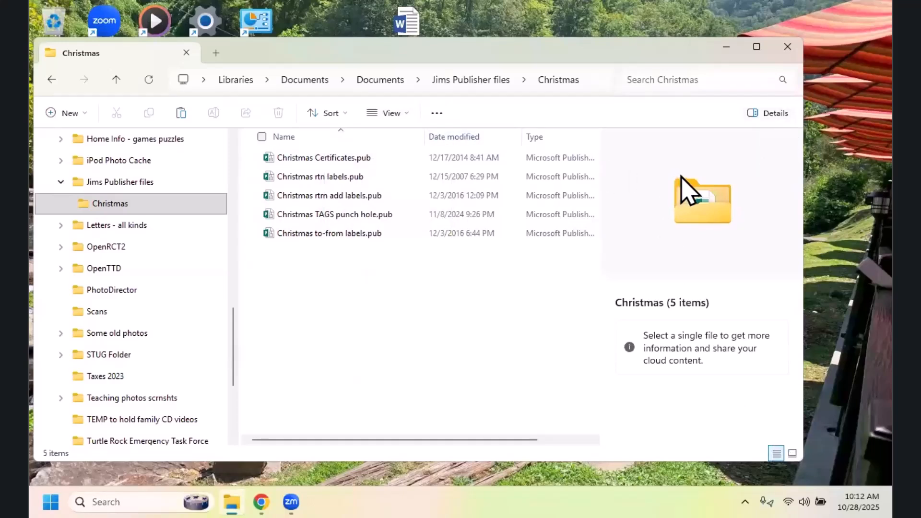
Step: View the "Letters - all kinds" folder with the details pane shown, then return to the Christmas subfolder
left_click(131, 224)
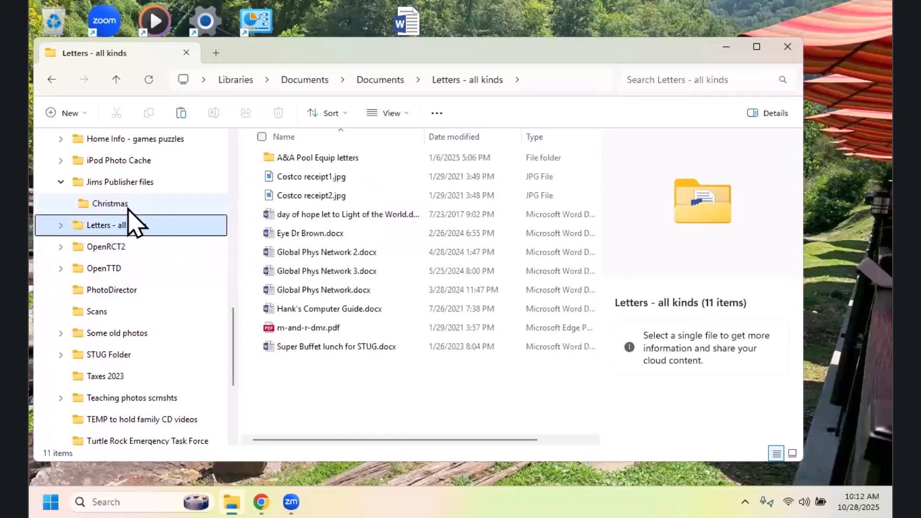
left_click(127, 206)
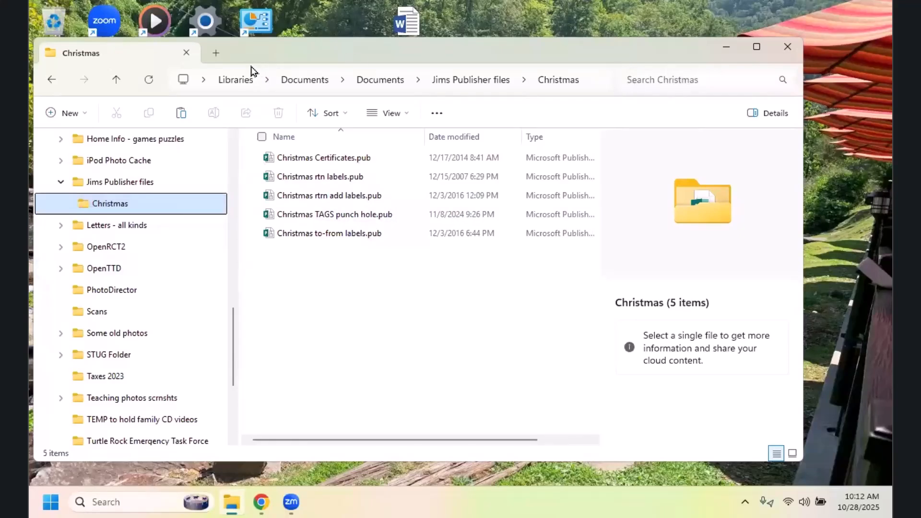
left_click_drag(383, 51, 317, 95)
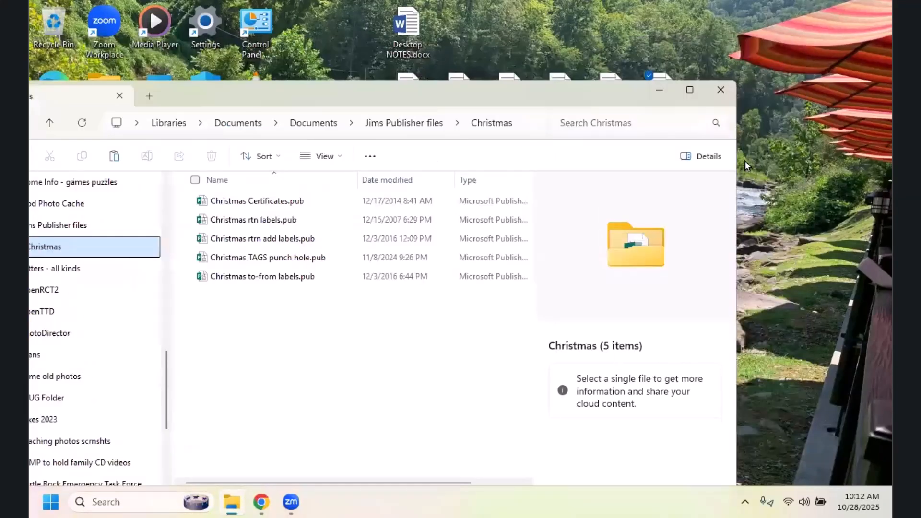
Step: Toggle the details pane for the Christmas folder, leave it hidden, and move the window so its whole width is on the desktop
left_click(705, 158)
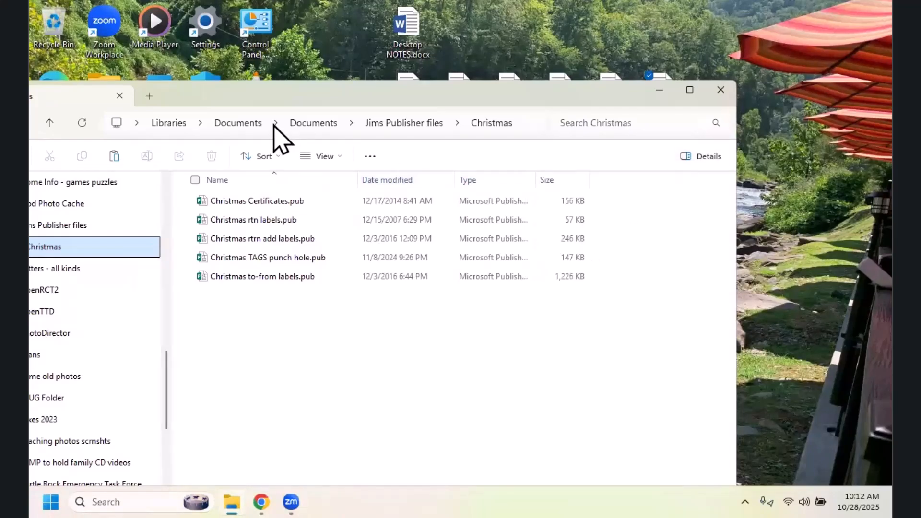
left_click(703, 160)
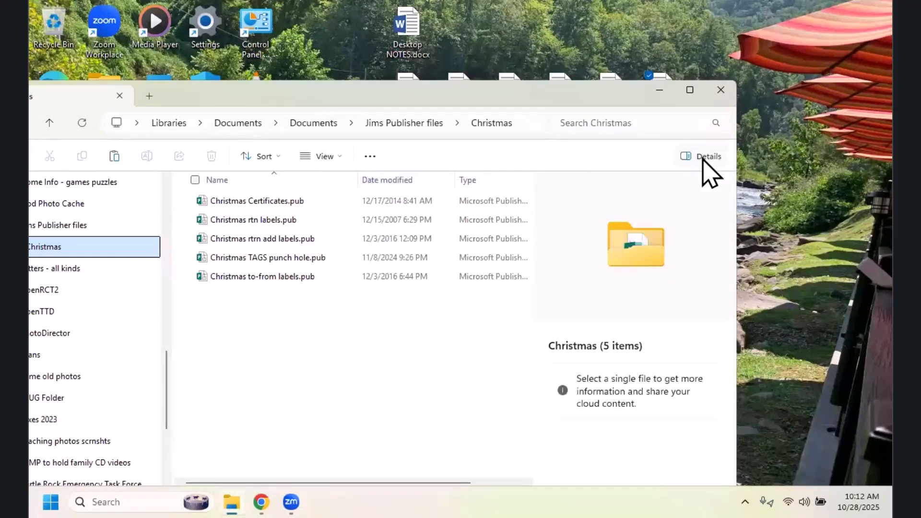
left_click(703, 160)
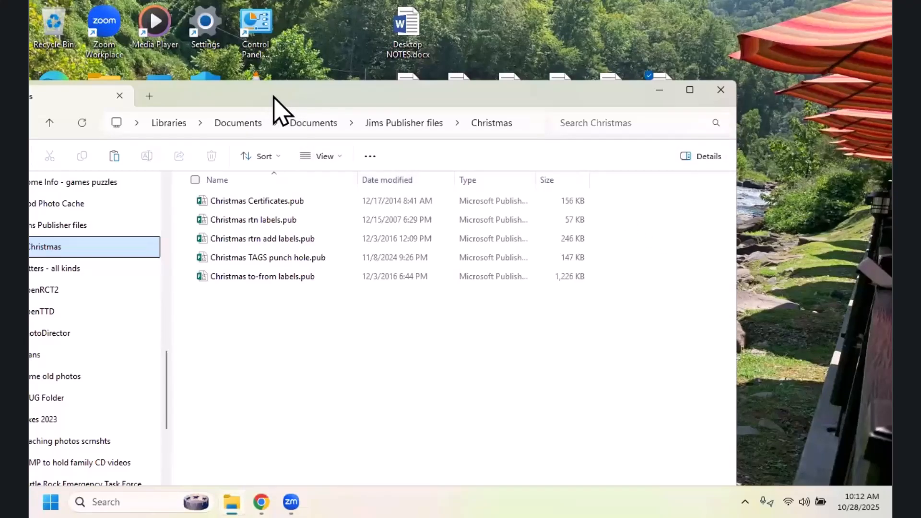
left_click_drag(274, 96, 364, 72)
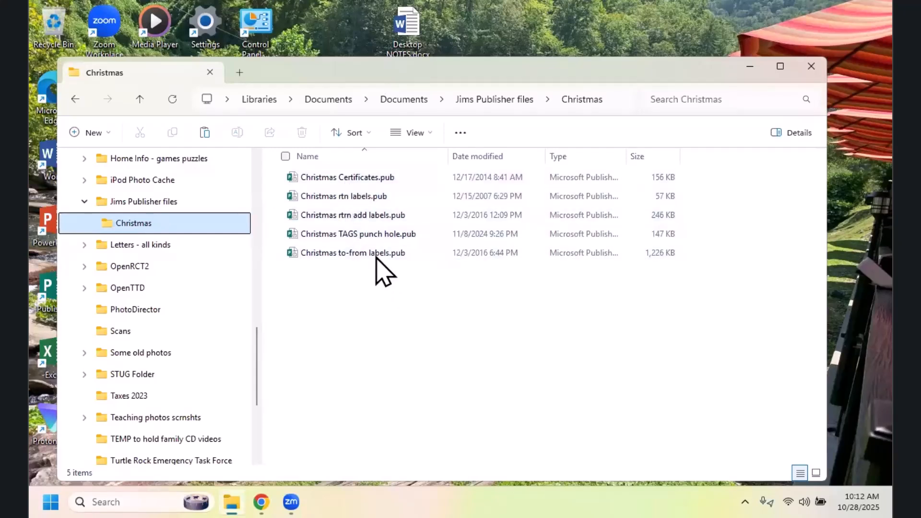
Step: View the general properties of Christmas TAGS punch hole.pub and close them without changes
right_click(370, 237)
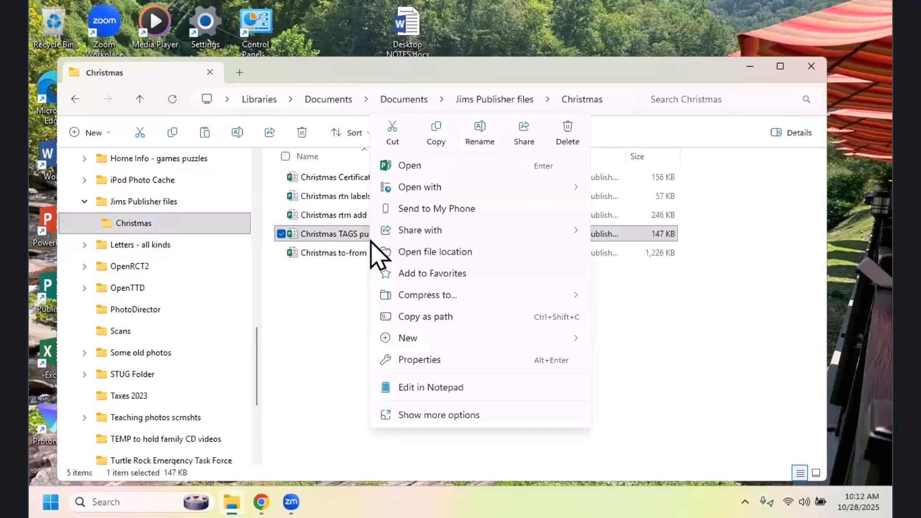
left_click(430, 363)
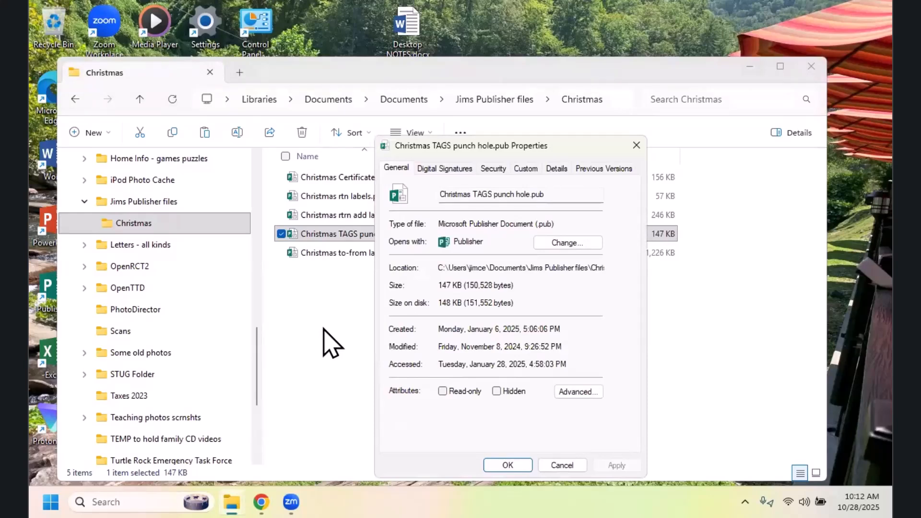
left_click(638, 147)
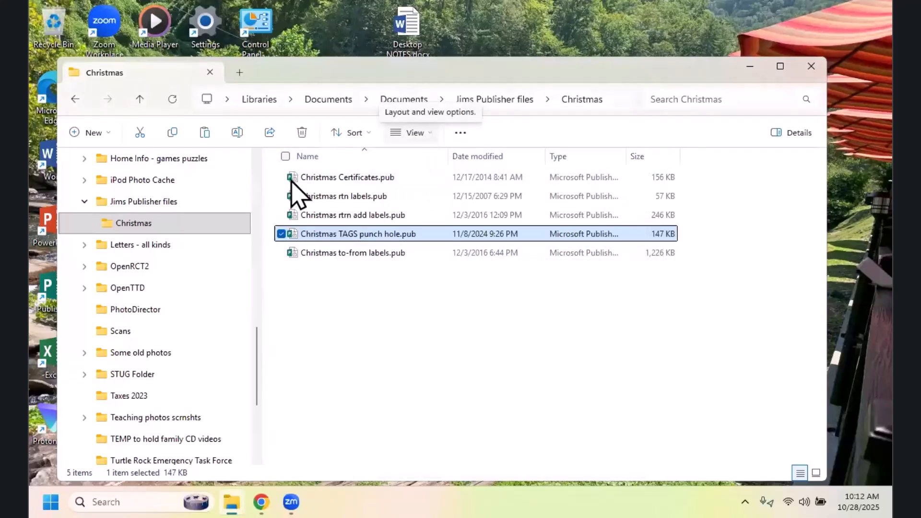
Step: Display the STUG Folder's contents from the navigation tree and check its available layout options
left_click(132, 375)
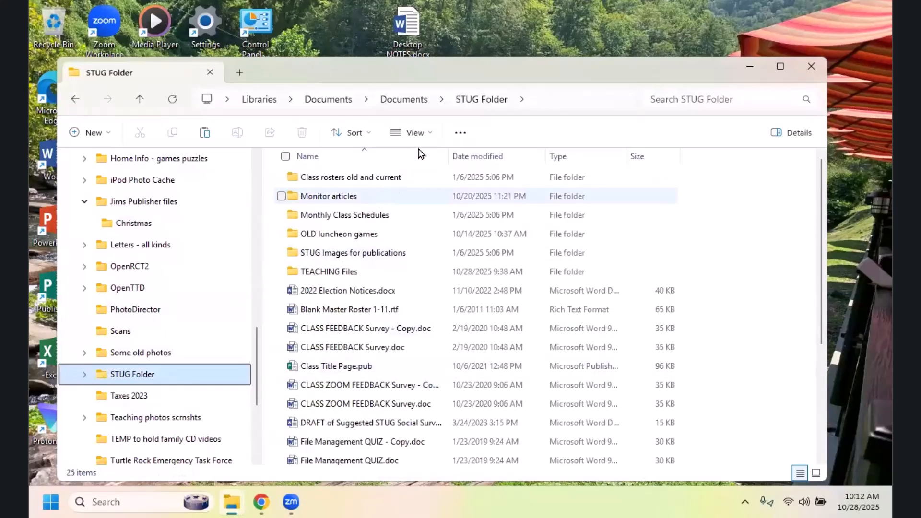
left_click(434, 137)
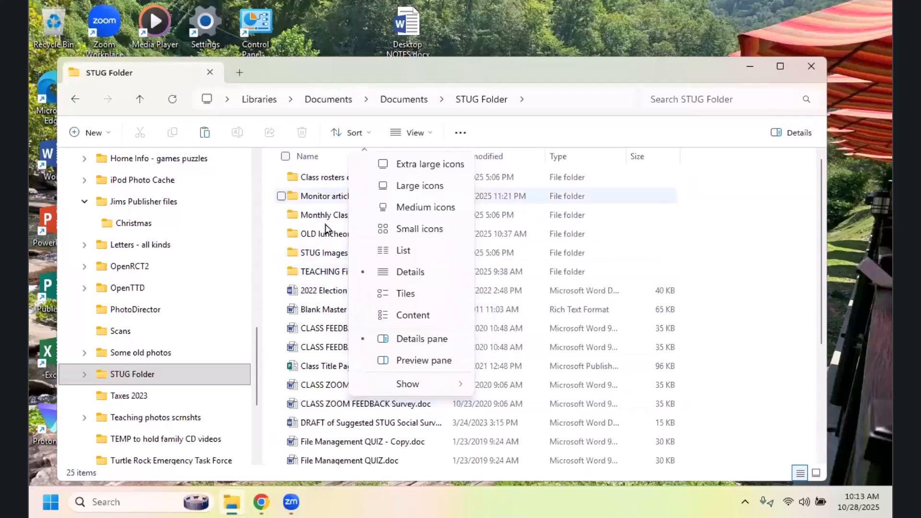
left_click(726, 223)
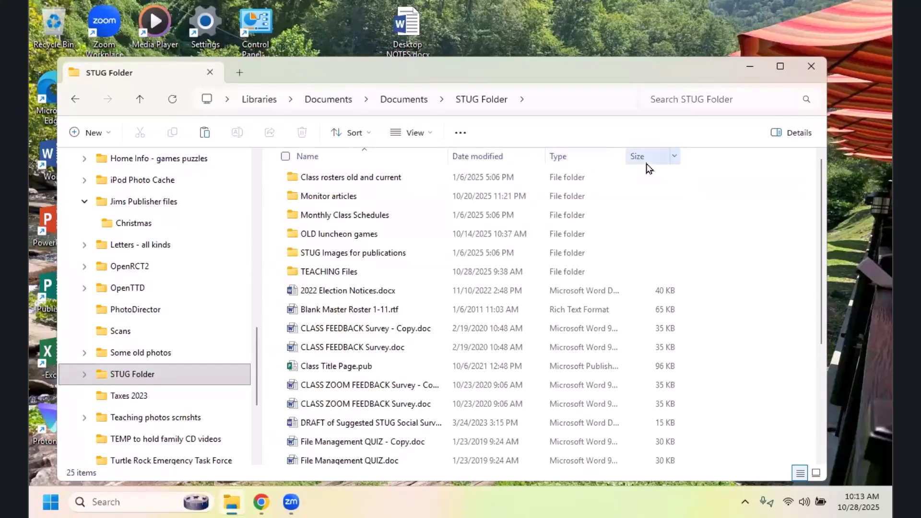
Step: Flip the STUG Folder's sorting by name to descending and back to ascending, and show its items as medium icons
left_click(365, 159)
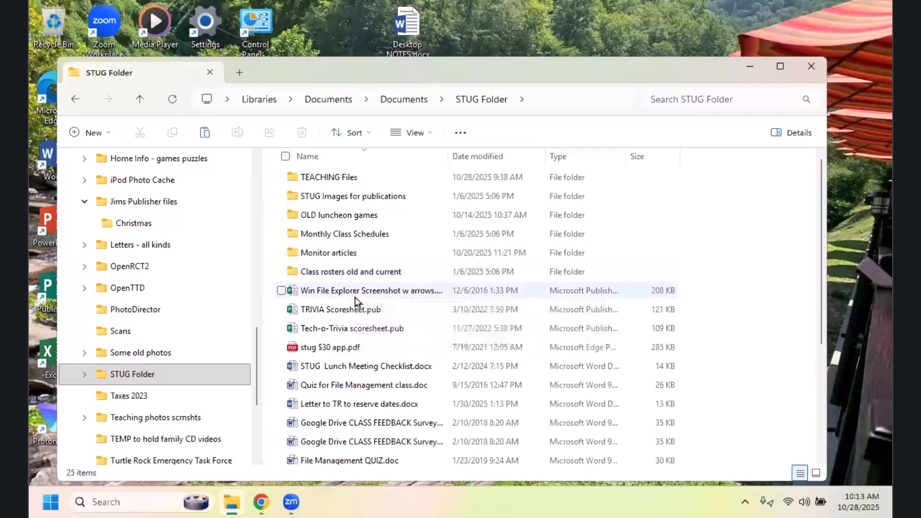
left_click(365, 157)
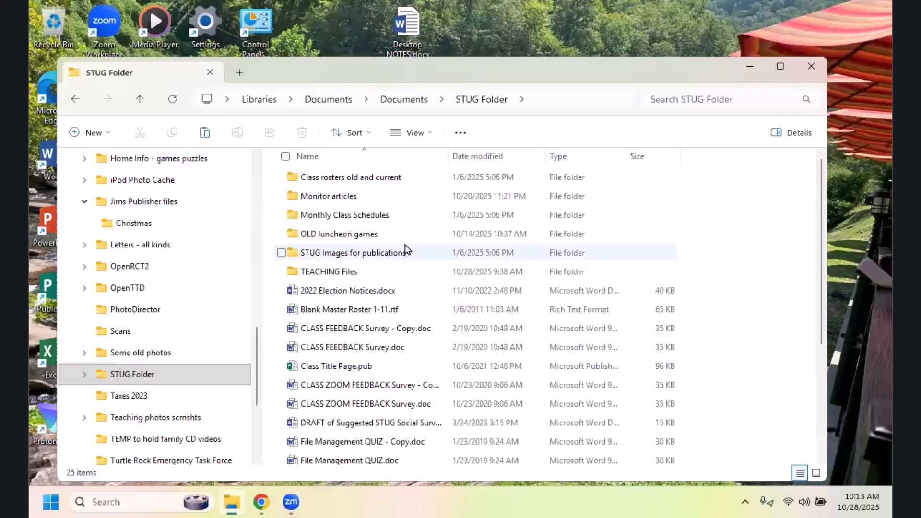
left_click(428, 136)
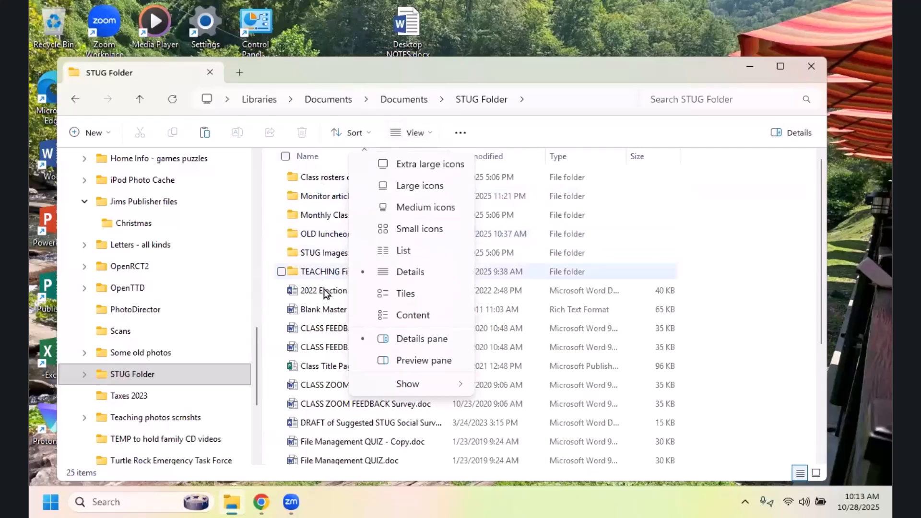
left_click(426, 209)
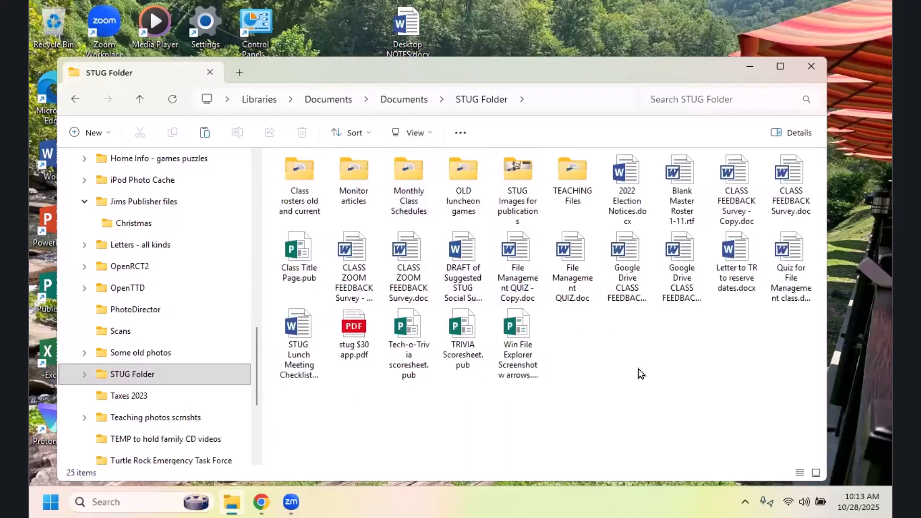
Step: Open the Some old photos folder and show its items as medium icons, followed by large icons
left_click(153, 357)
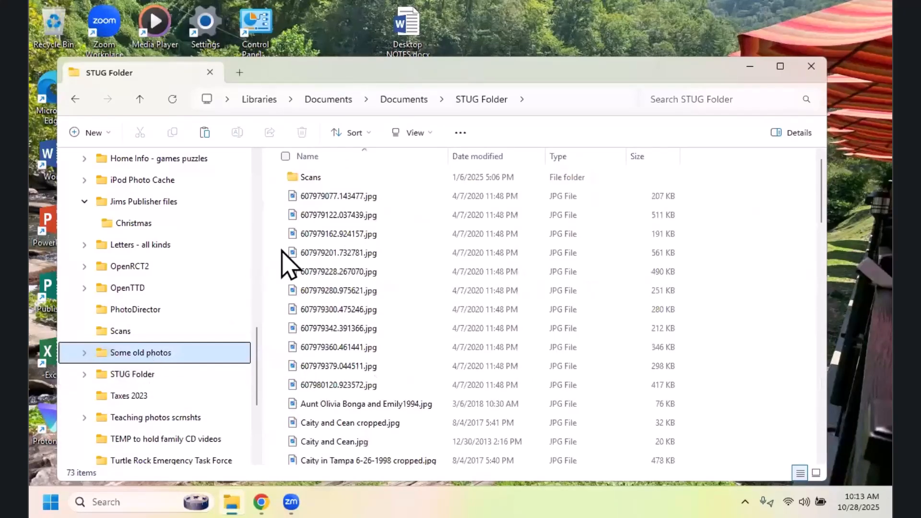
left_click(431, 134)
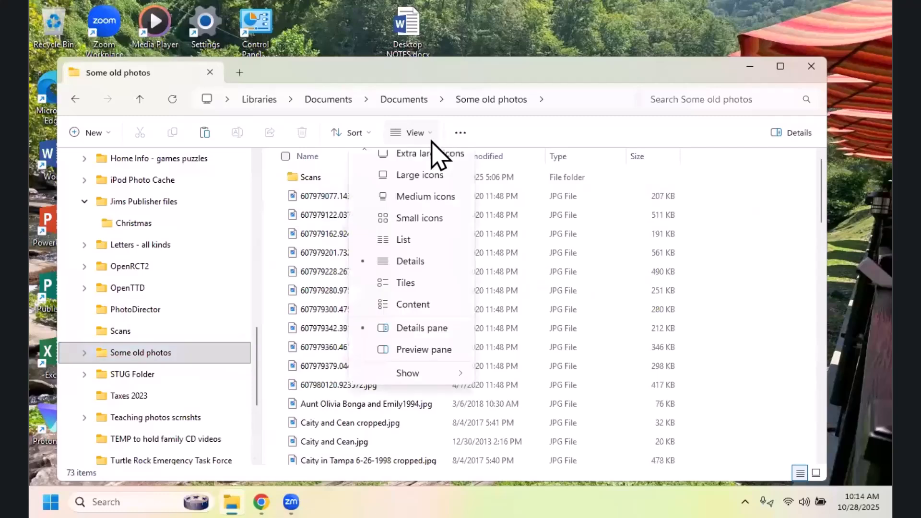
left_click(428, 211)
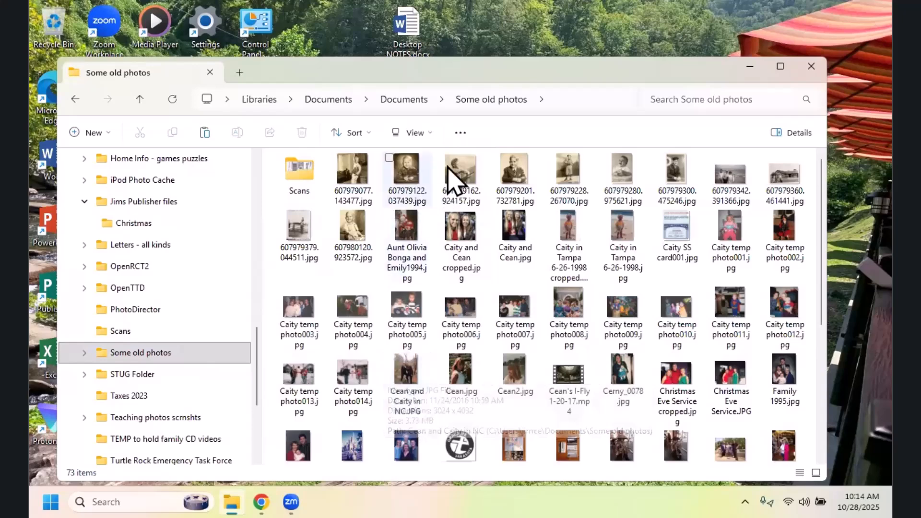
left_click(429, 135)
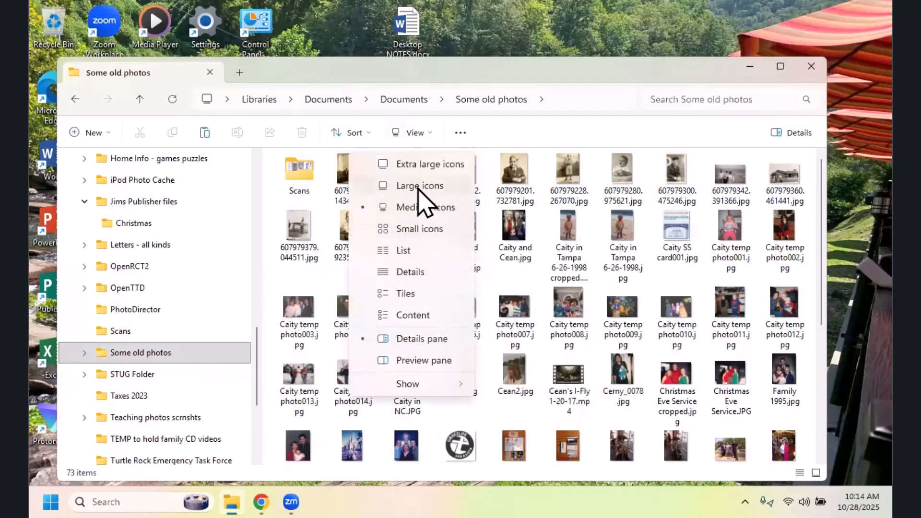
left_click(419, 187)
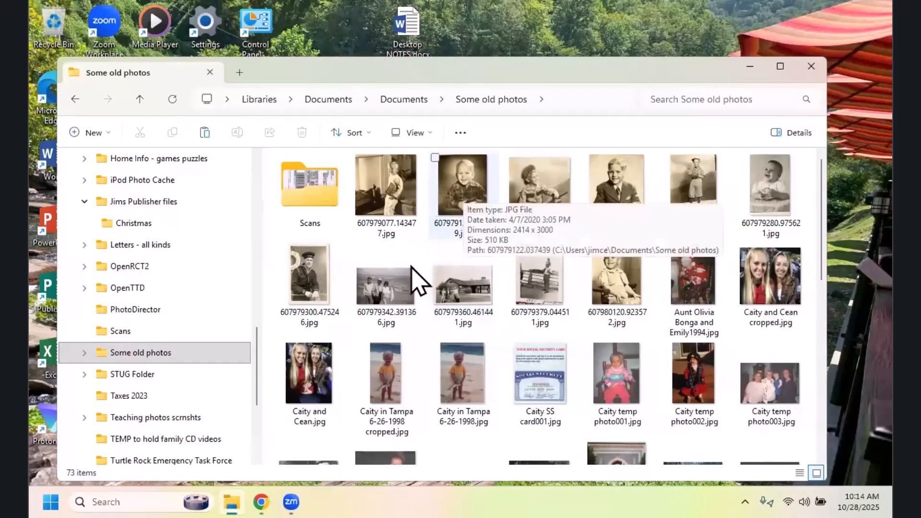
Step: Return the STUG Folder to the Details layout, and select and deselect CLASS FEEDBACK Survey.doc with its check box
left_click(120, 376)
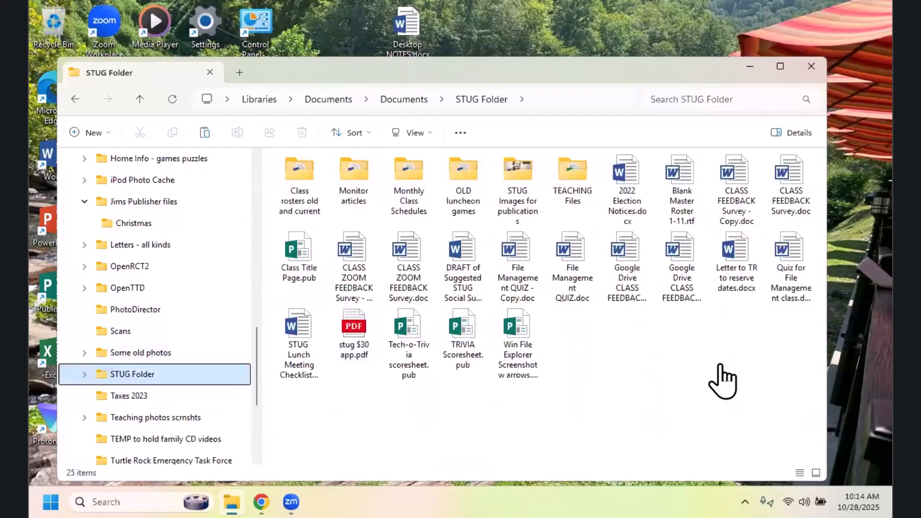
left_click(435, 137)
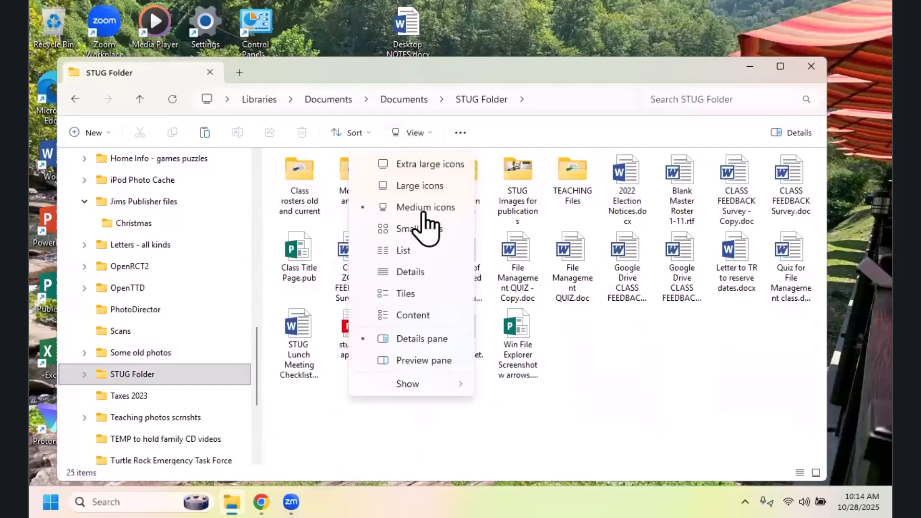
left_click(412, 274)
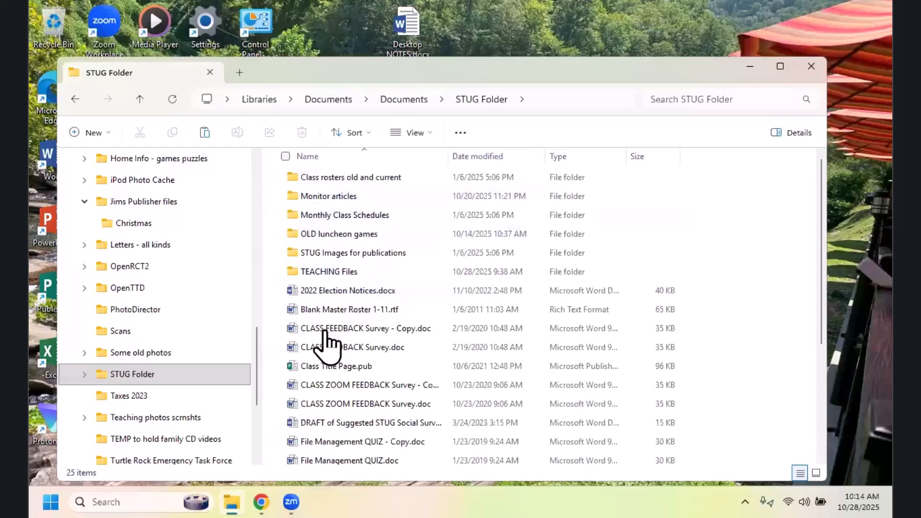
left_click(281, 348)
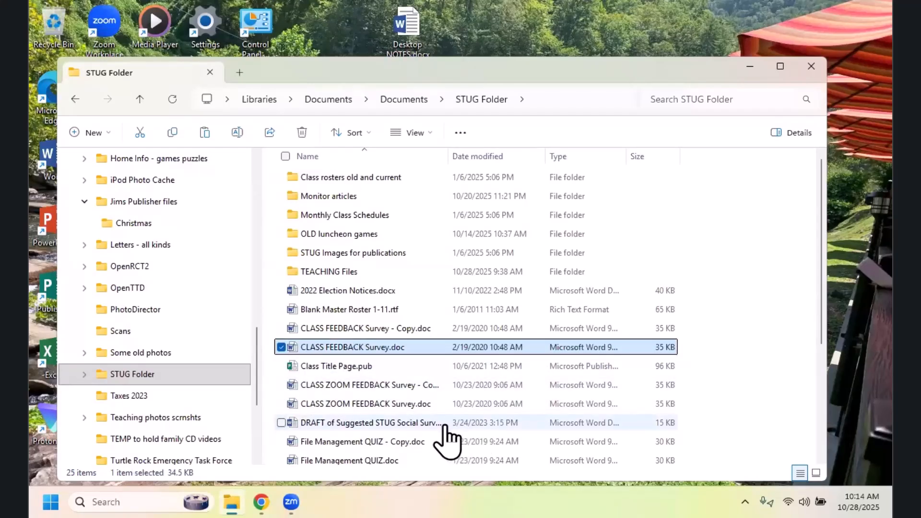
left_click(282, 350)
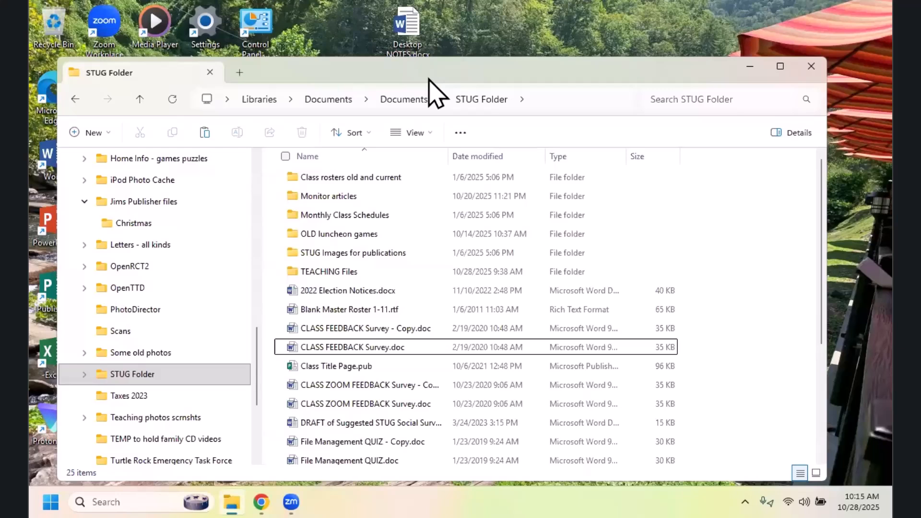
Step: Hide the navigation pane in the STUG Folder window and show it again
left_click(432, 137)
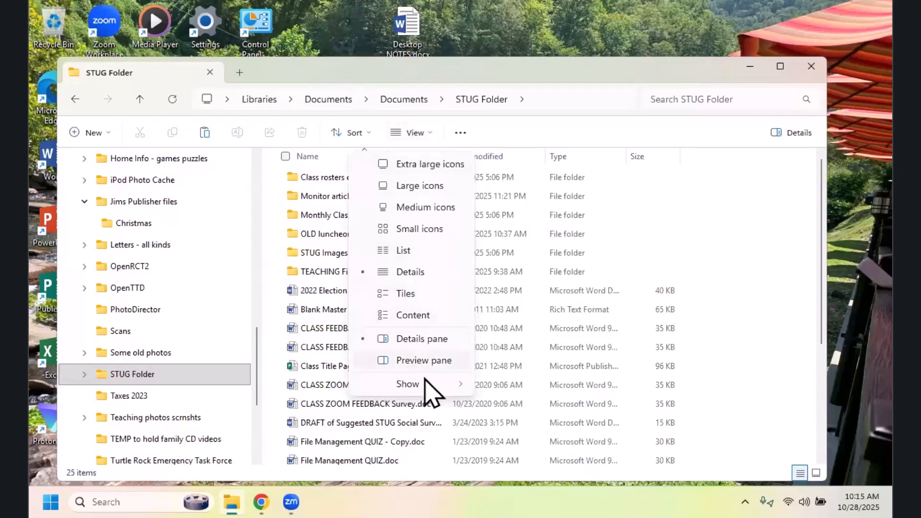
mouse_move(424, 387)
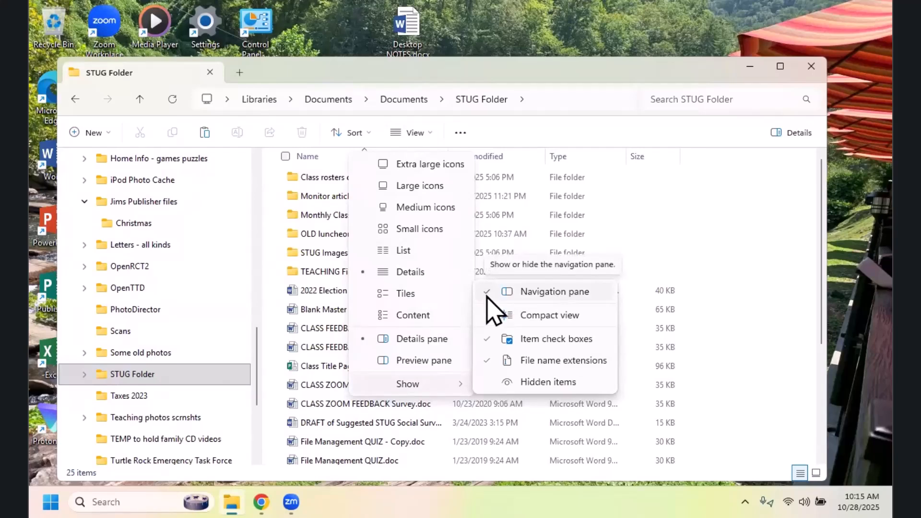
left_click(531, 292)
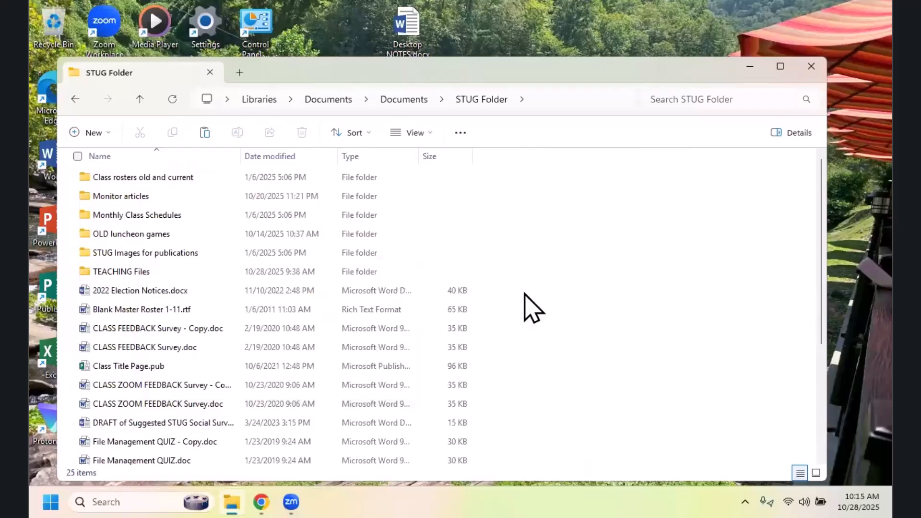
left_click(431, 136)
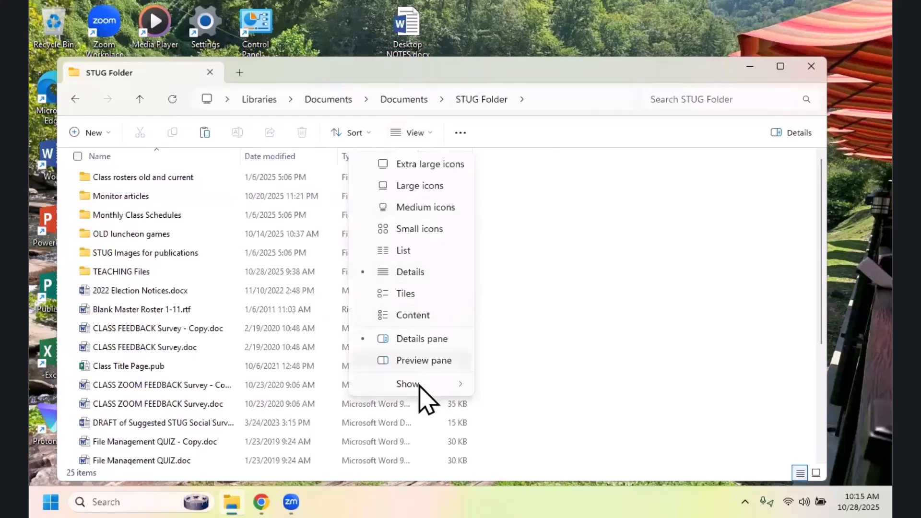
left_click(566, 295)
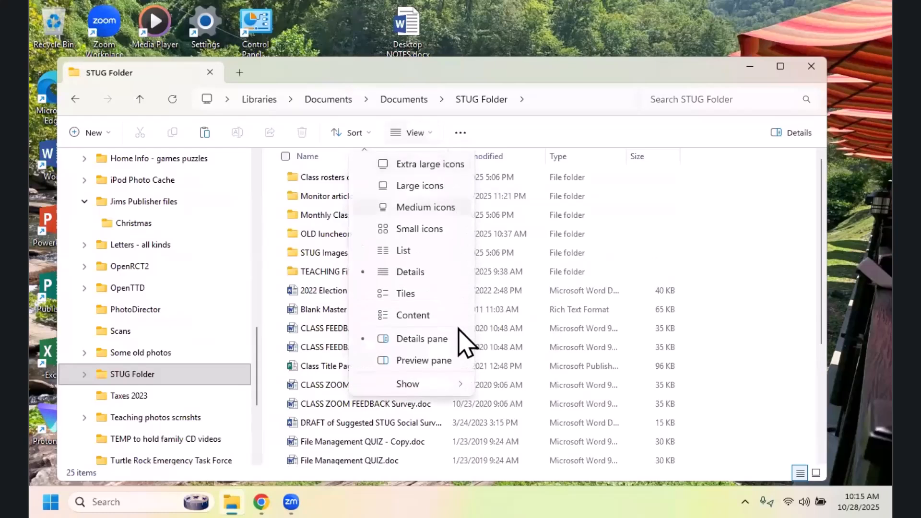
Step: Turn off the item check boxes for the file list and turn them back on
mouse_move(436, 390)
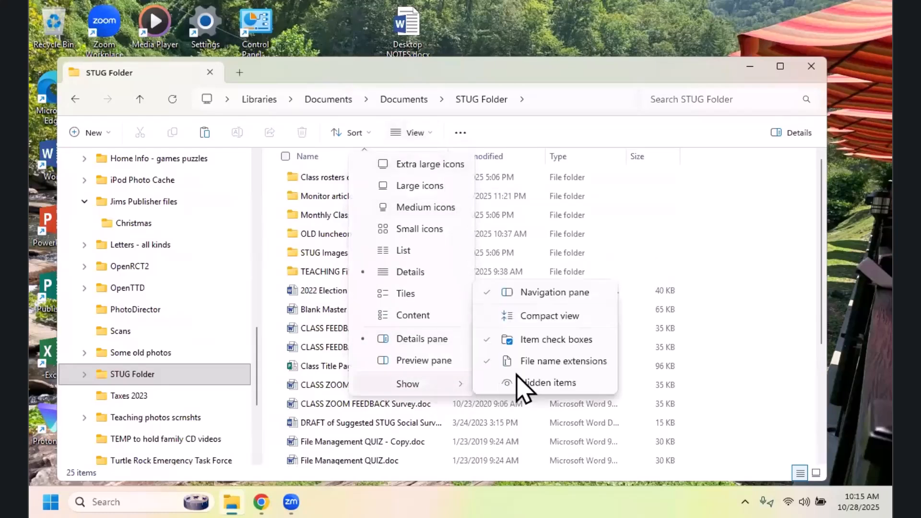
left_click(555, 341)
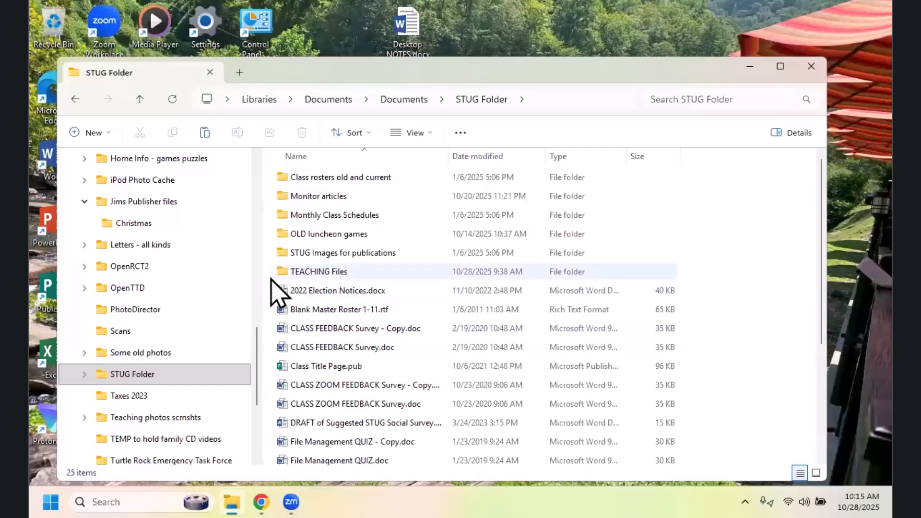
left_click(435, 139)
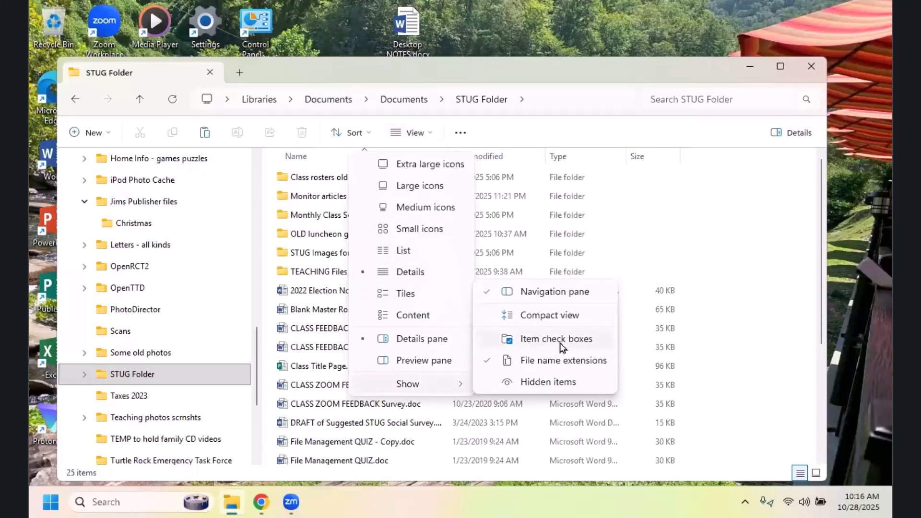
left_click(563, 340)
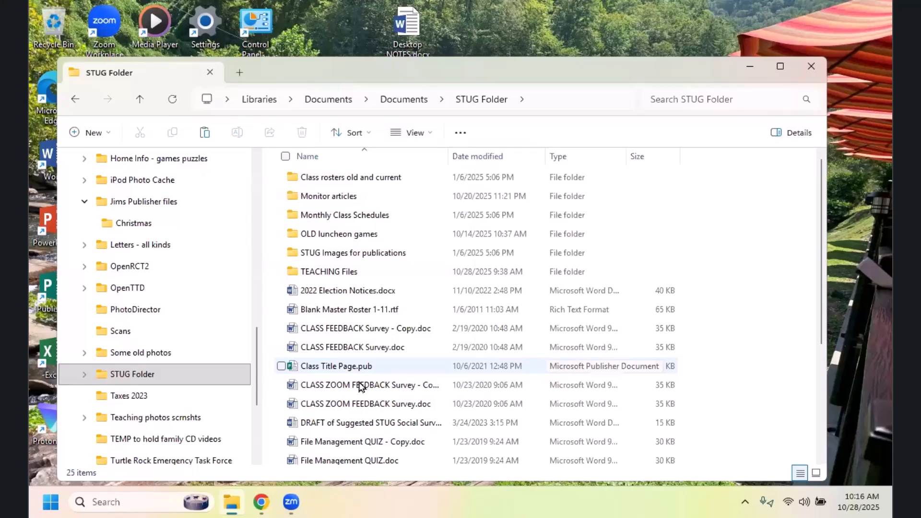
mouse_move(294, 374)
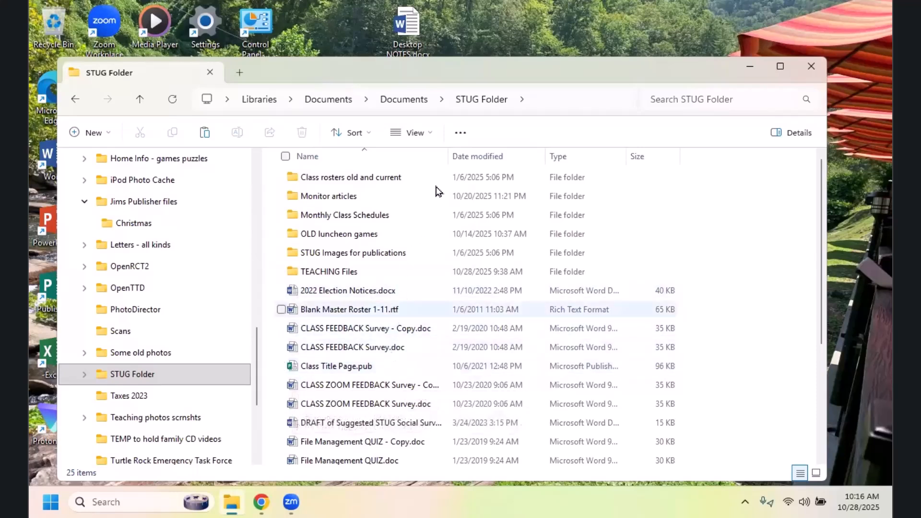
left_click(431, 137)
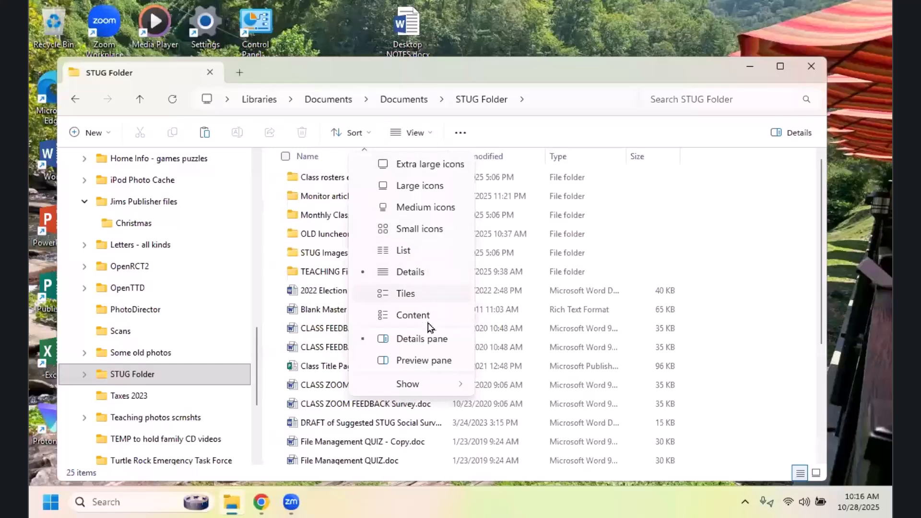
mouse_move(432, 385)
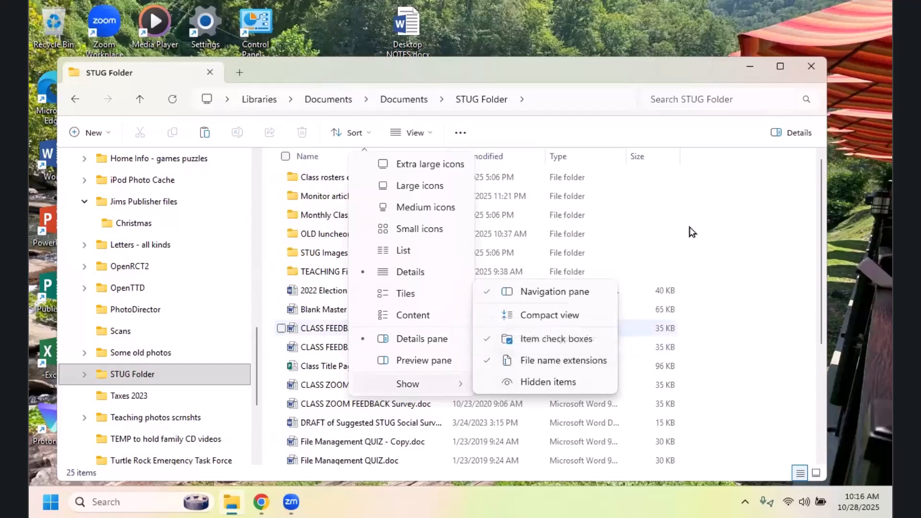
left_click(710, 271)
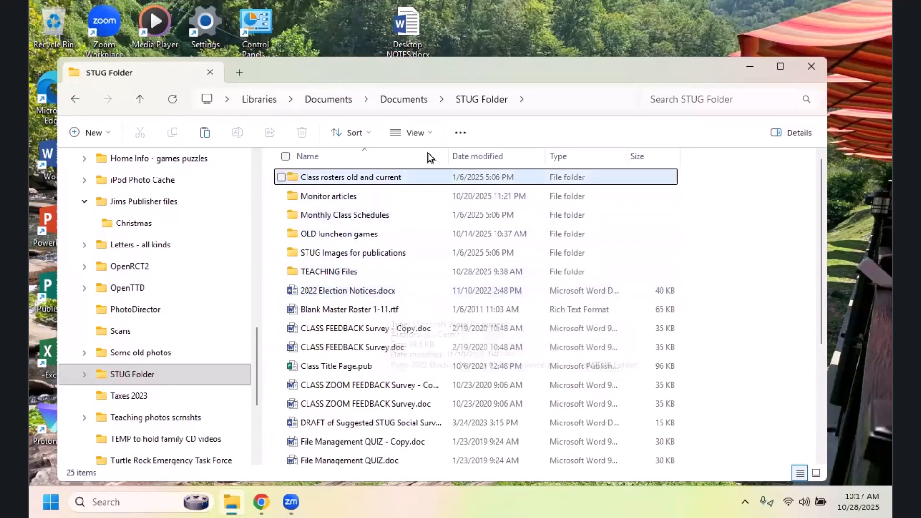
Step: Hide the file name extensions in the STUG Folder listing and show them again
left_click(430, 136)
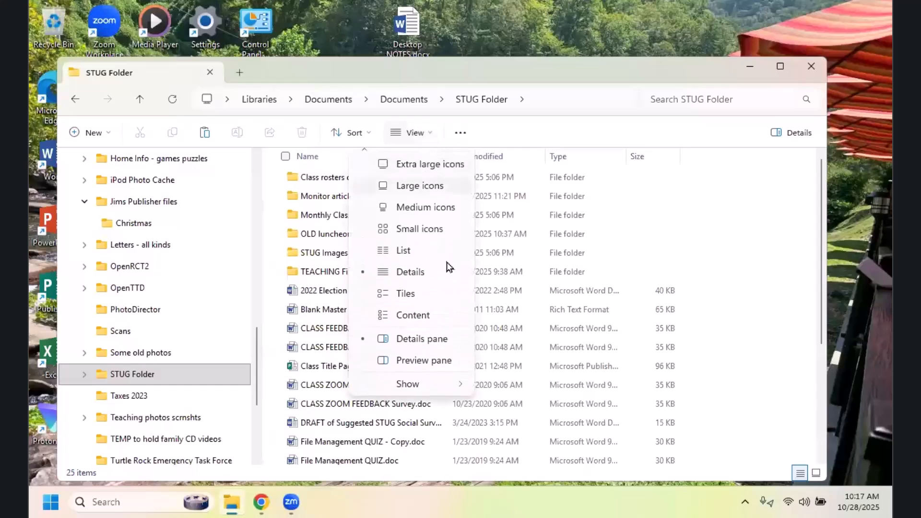
left_click(428, 384)
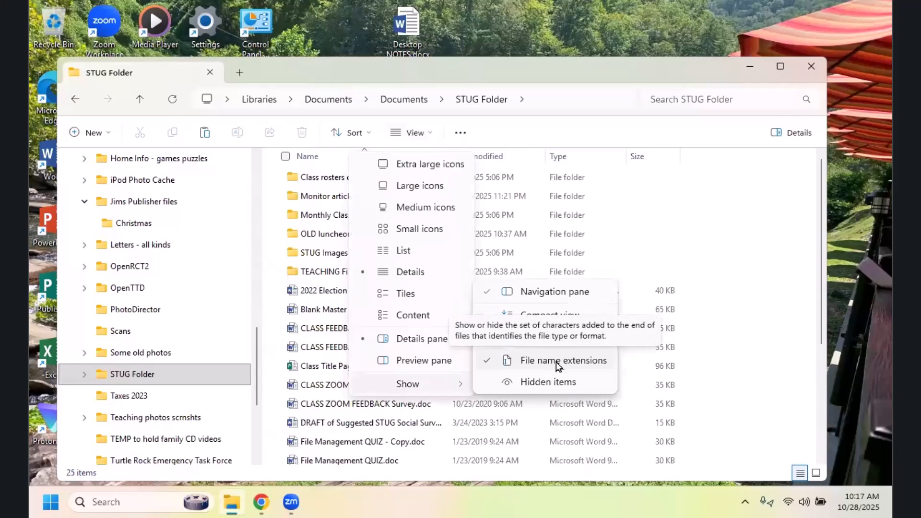
left_click(558, 362)
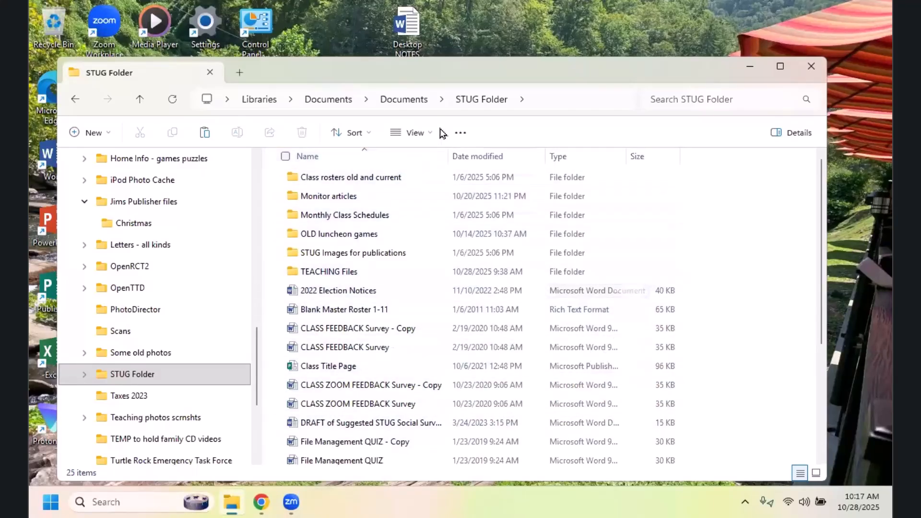
left_click(422, 134)
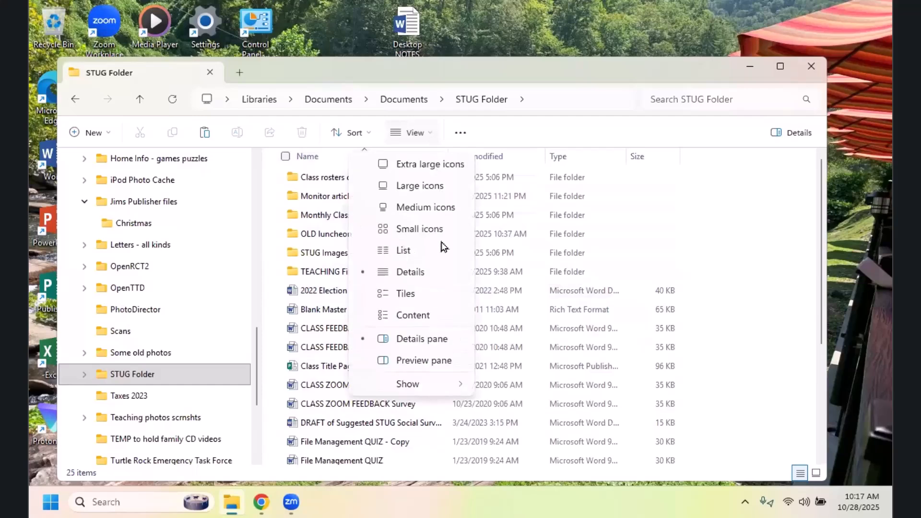
mouse_move(431, 385)
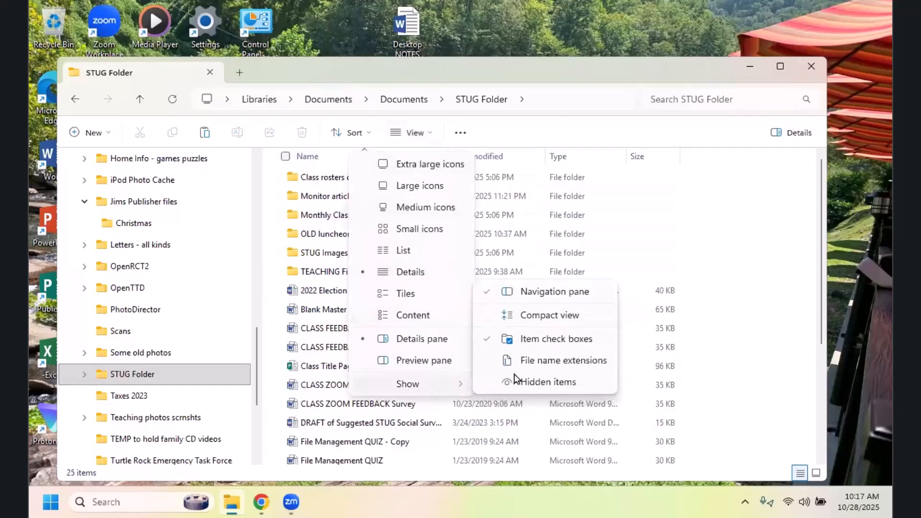
left_click(548, 362)
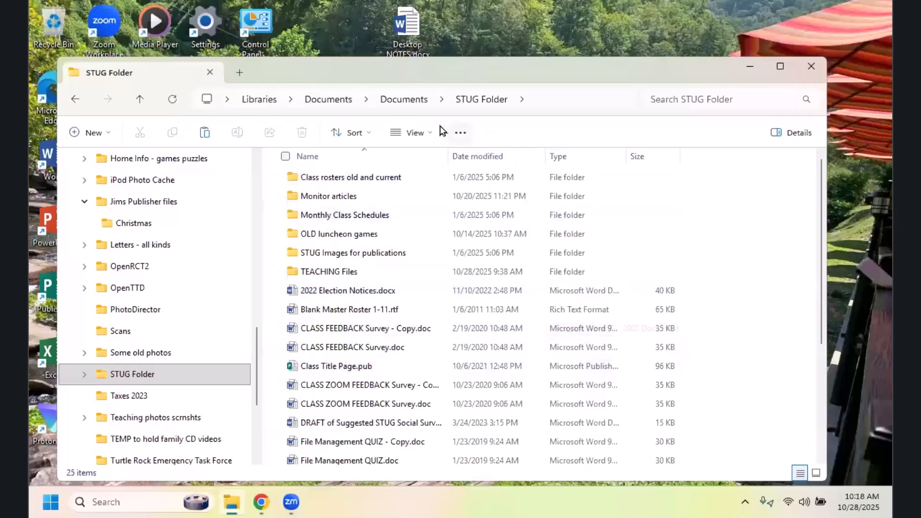
left_click(431, 138)
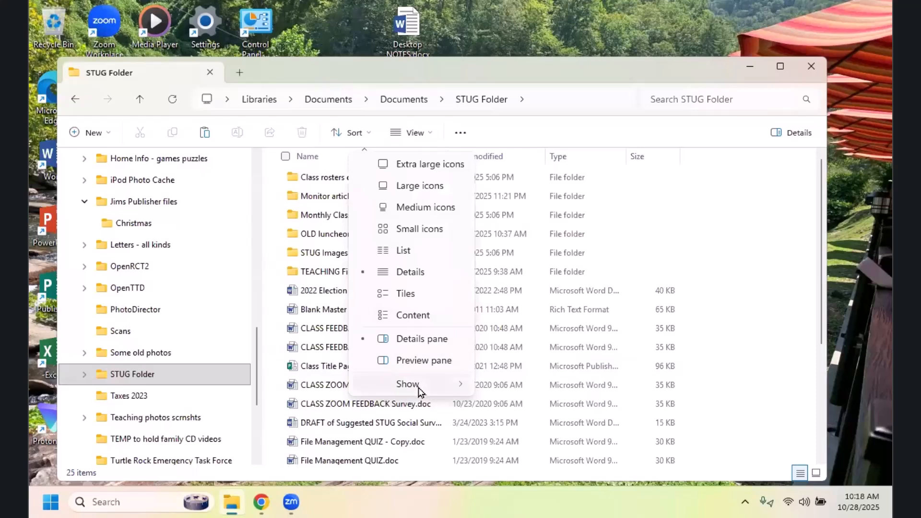
mouse_move(418, 391)
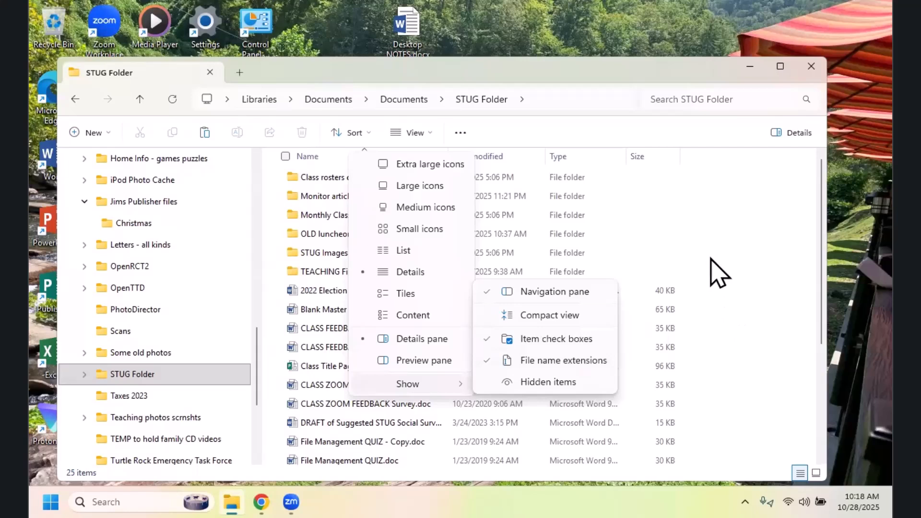
left_click(721, 243)
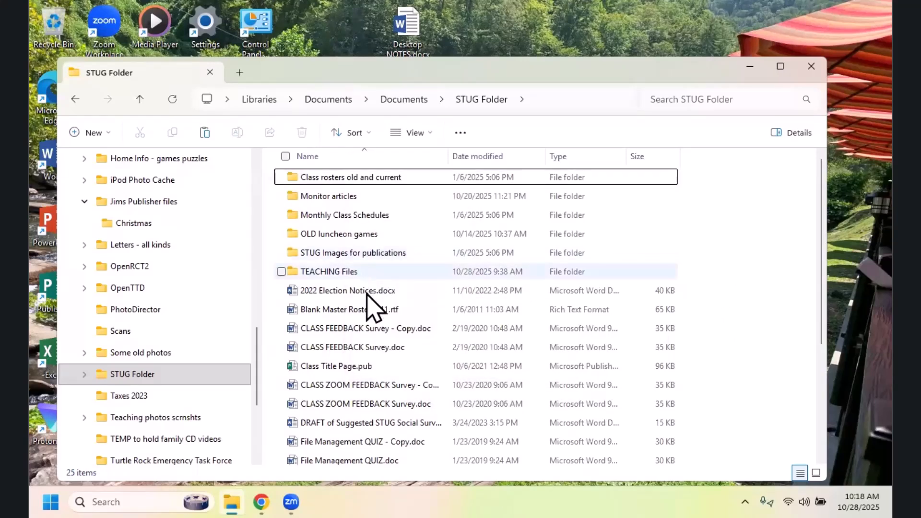
mouse_move(368, 294)
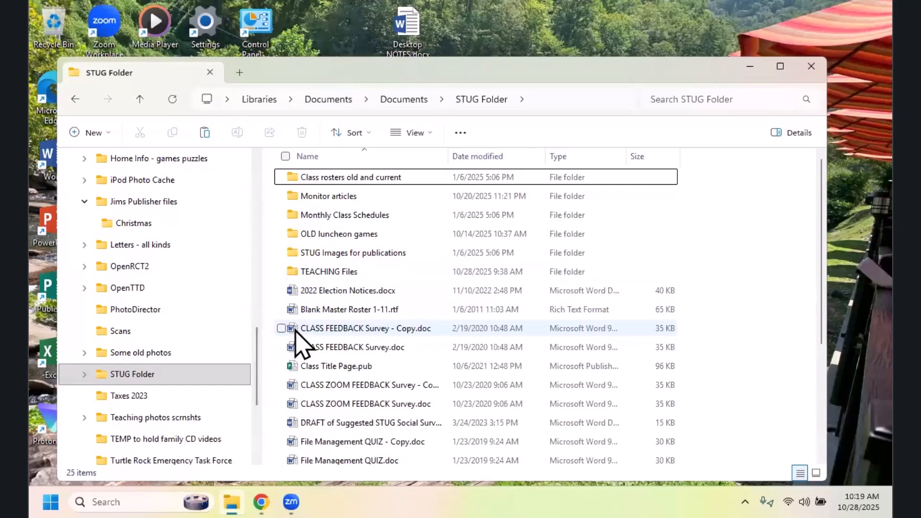
mouse_move(305, 346)
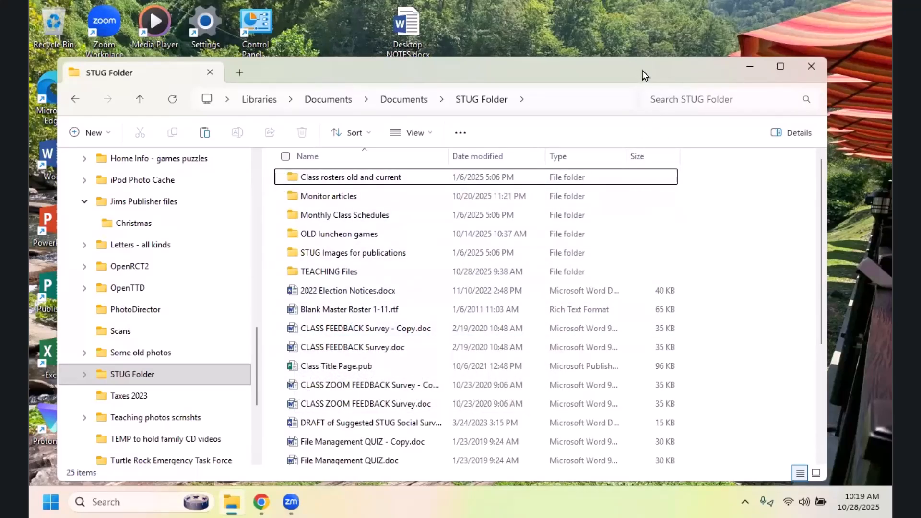
Step: Close the STUG Folder window and open a new File Explorer window
left_click_drag(643, 71, 525, 84)
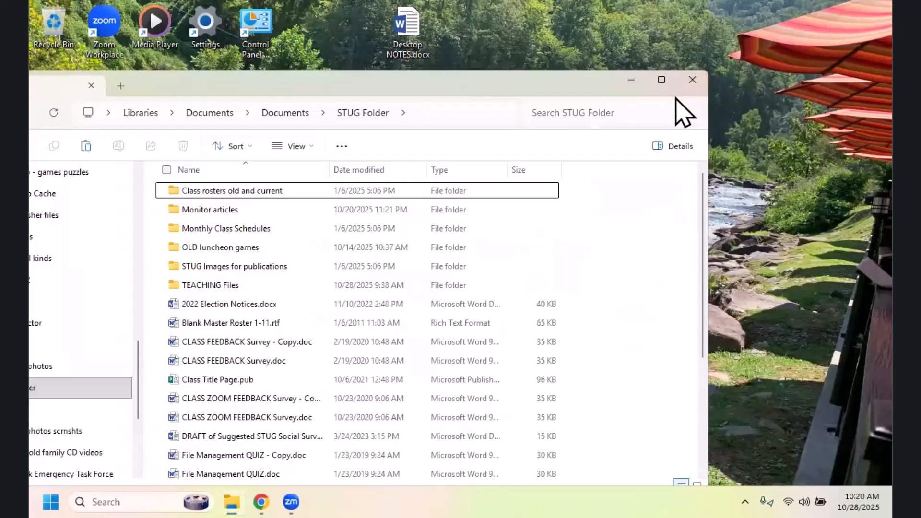
left_click(692, 81)
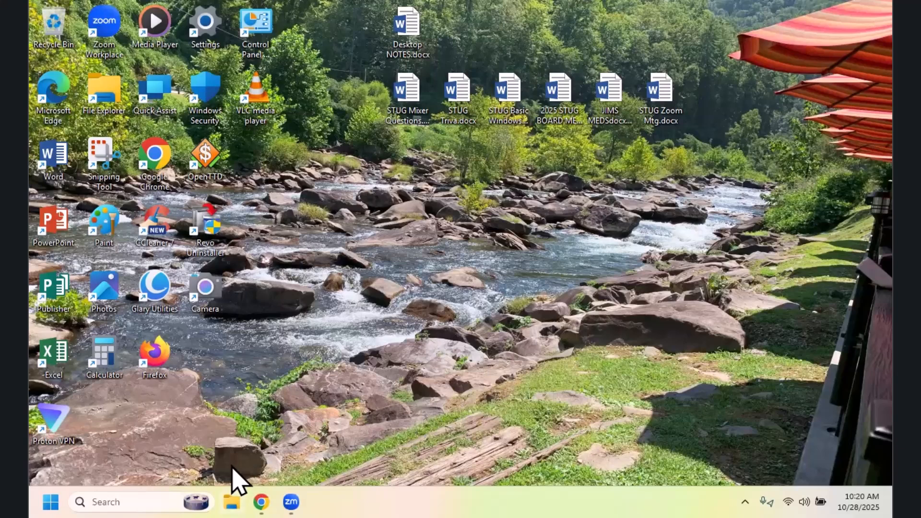
left_click(233, 499)
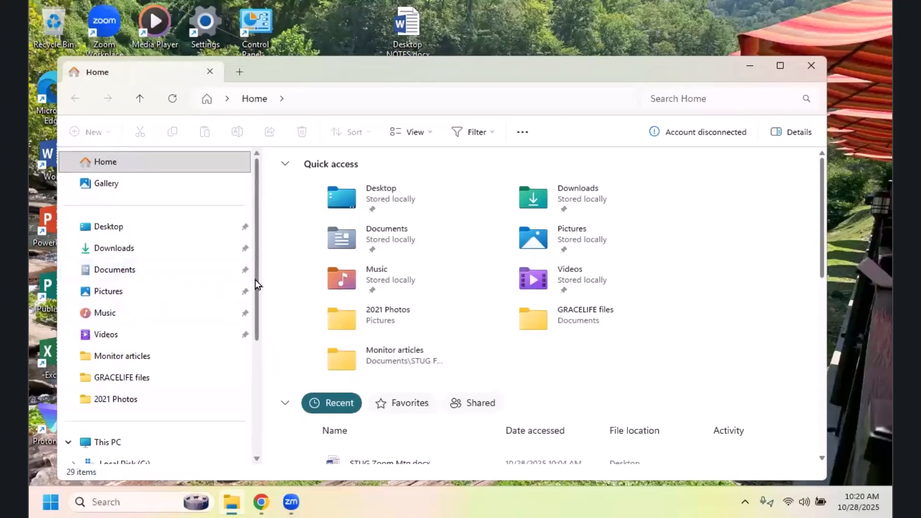
Step: Expand the Documents library in the folder tree, open its Documents folder and expand that folder's subfolders
left_click_drag(257, 288, 250, 377)
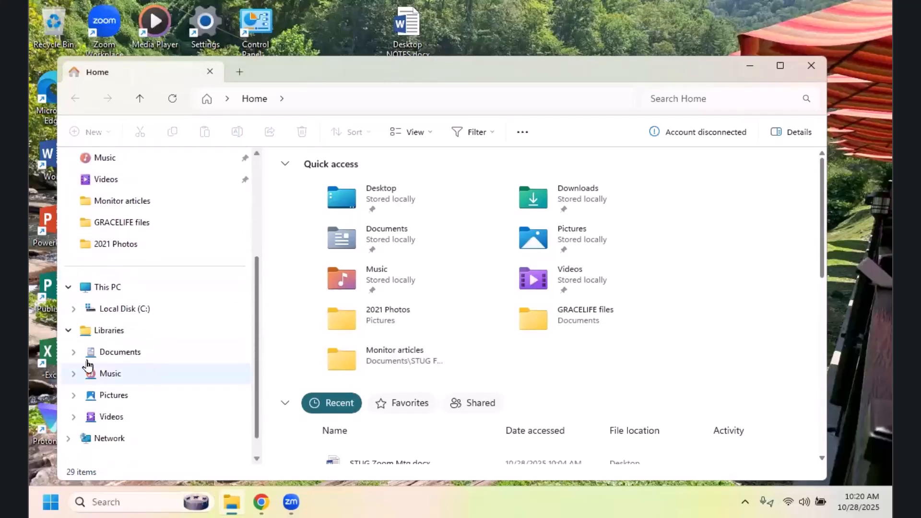
left_click(74, 354)
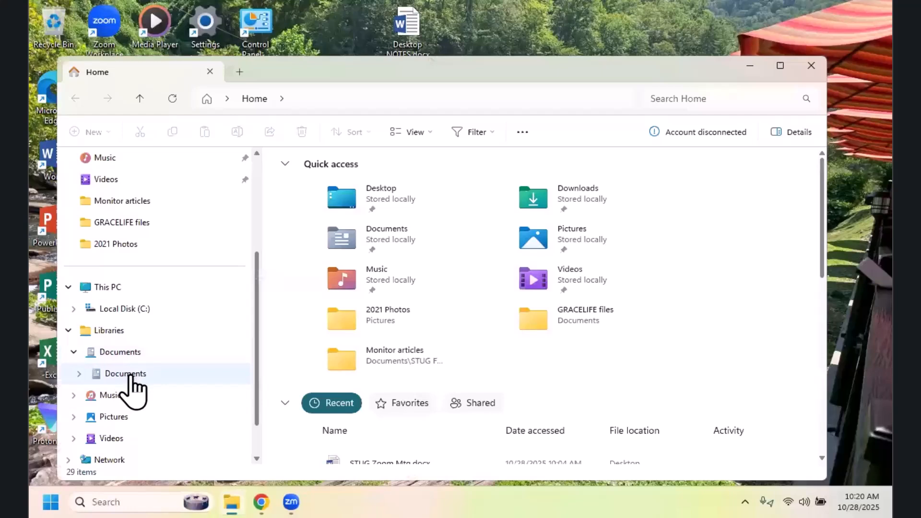
left_click(126, 378)
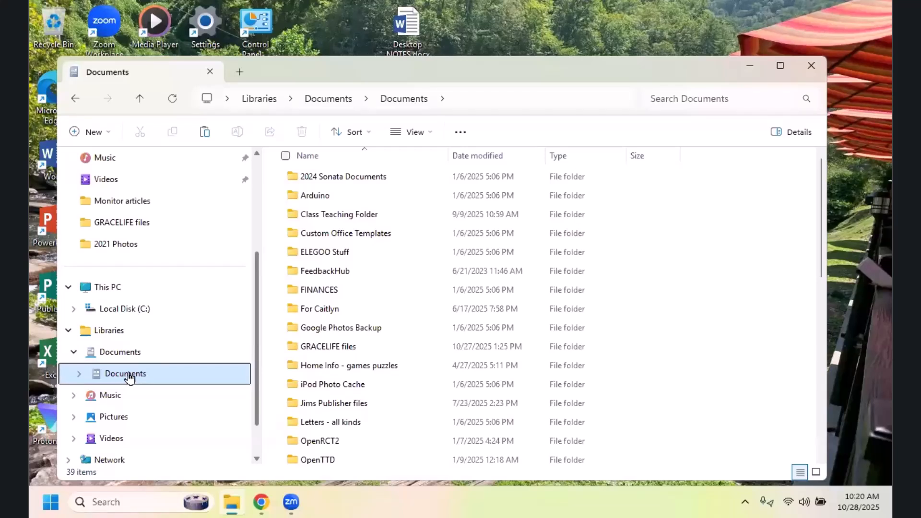
left_click(80, 374)
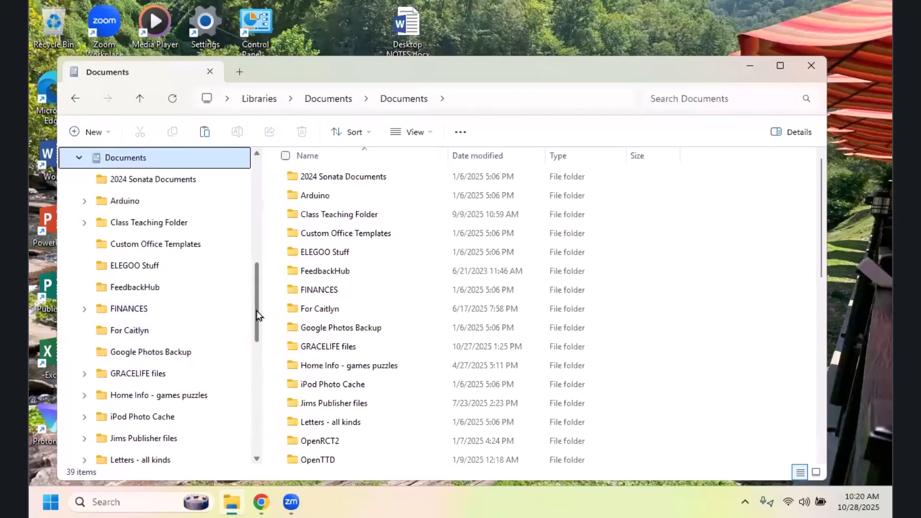
Step: Look through the subfolders of Documents in the folder tree and collapse the Documents folder again
scroll(251, 336, "down", 3)
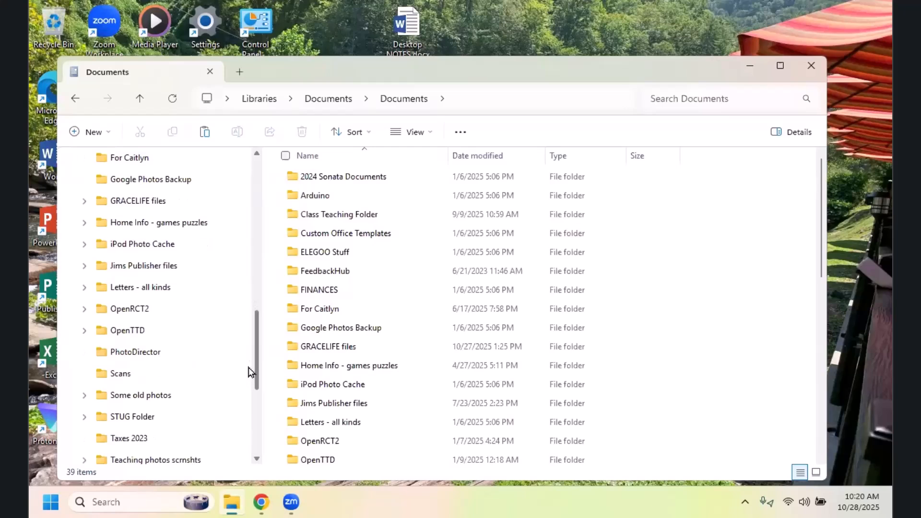
scroll(250, 372, "down", 3)
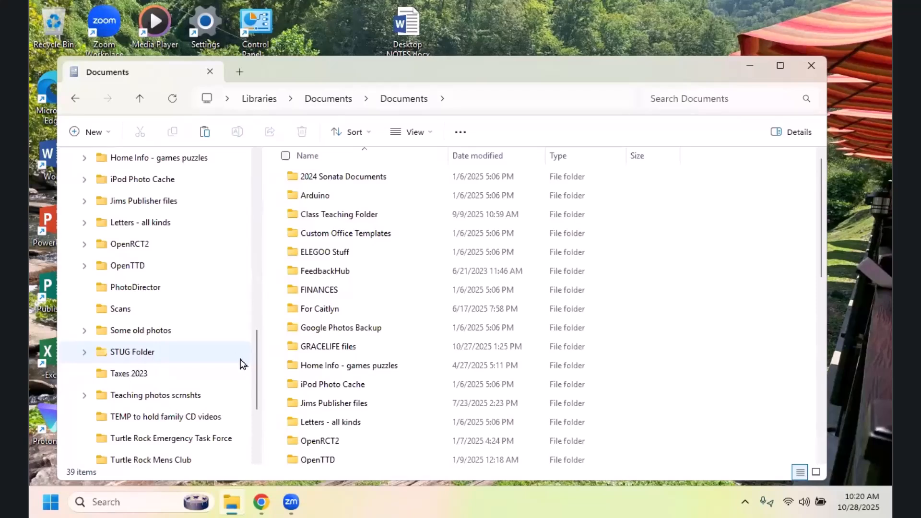
scroll(258, 342, "up", 1)
left_click_drag(258, 342, 254, 288)
scroll(179, 280, "up", 1)
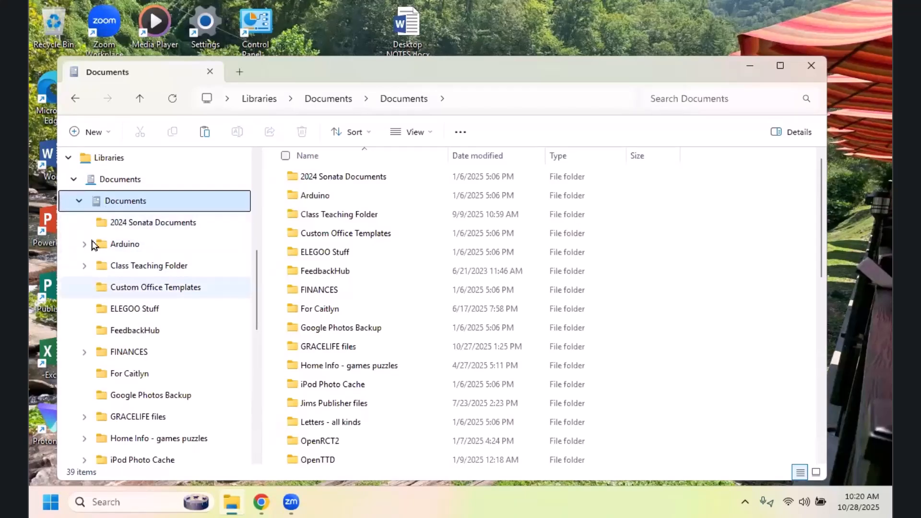
left_click(80, 202)
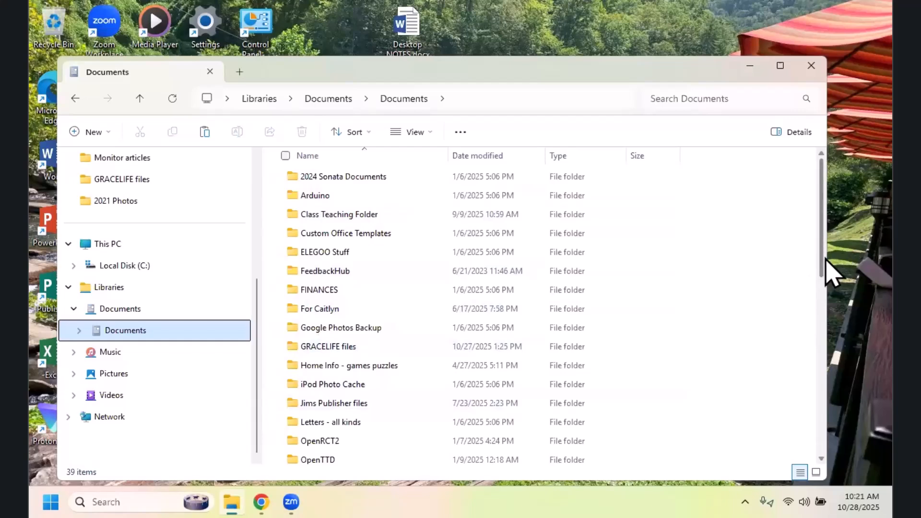
Step: Open STUG Folder from the Documents file list and select it in the folder tree
left_click_drag(821, 262, 836, 344)
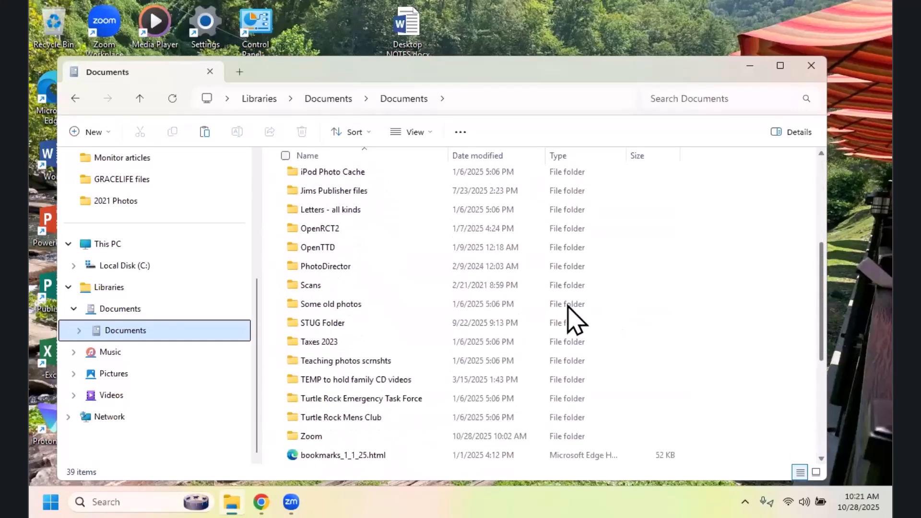
double_click(334, 319)
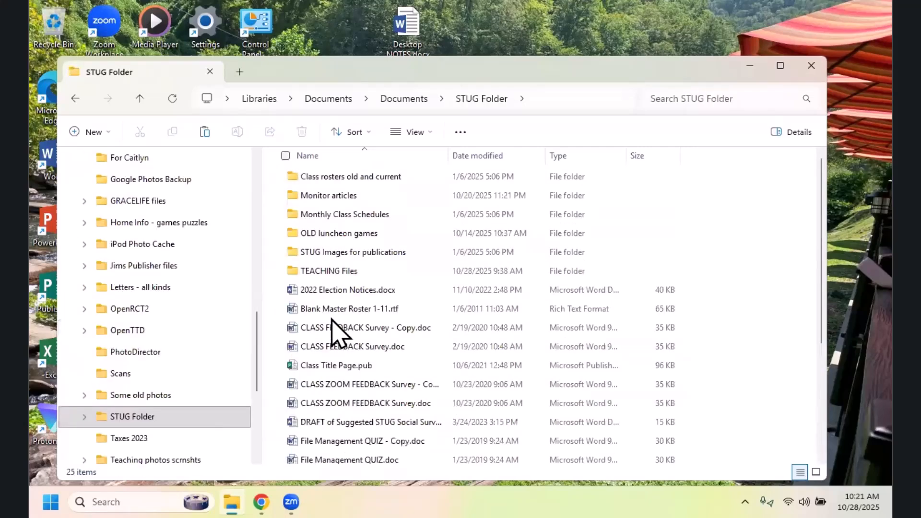
left_click(114, 421)
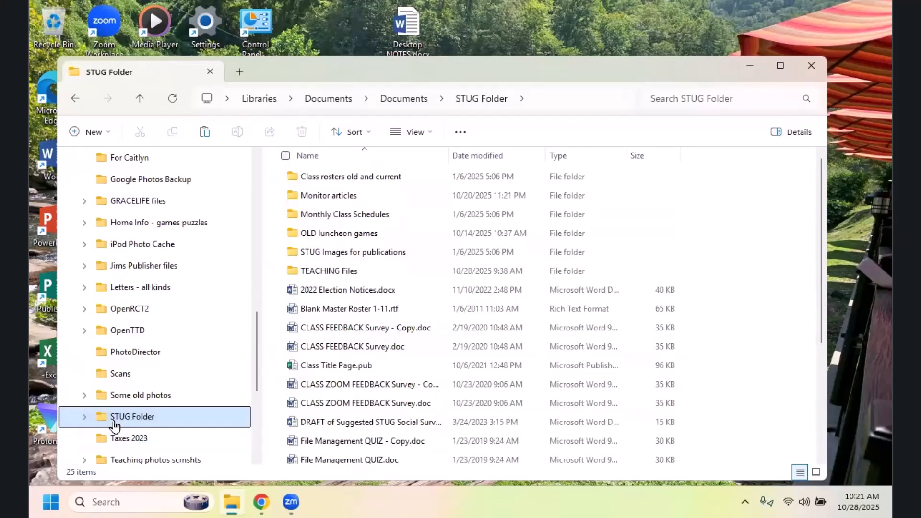
left_click(263, 368)
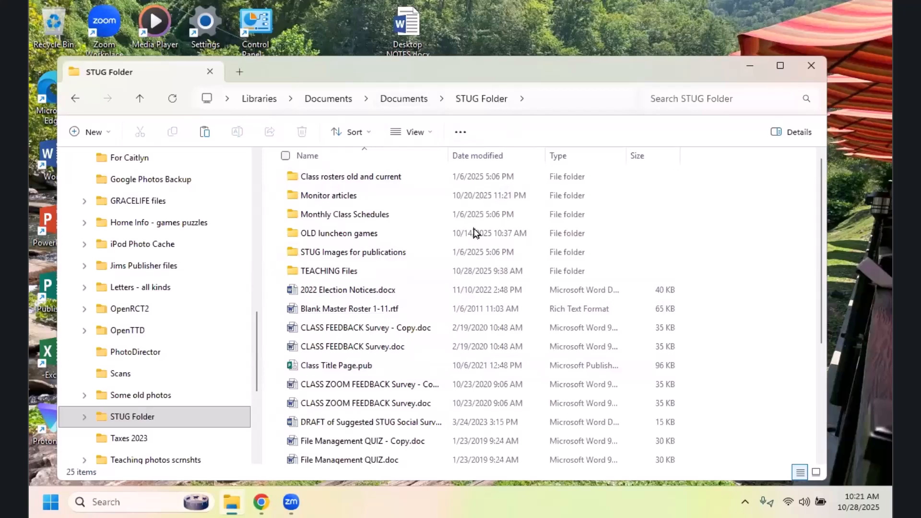
Step: Open the TEACHING Files folder and select the Teaching photos scrnshts folder, followed by 2017 Dec - Basic Email.doc
mouse_move(382, 290)
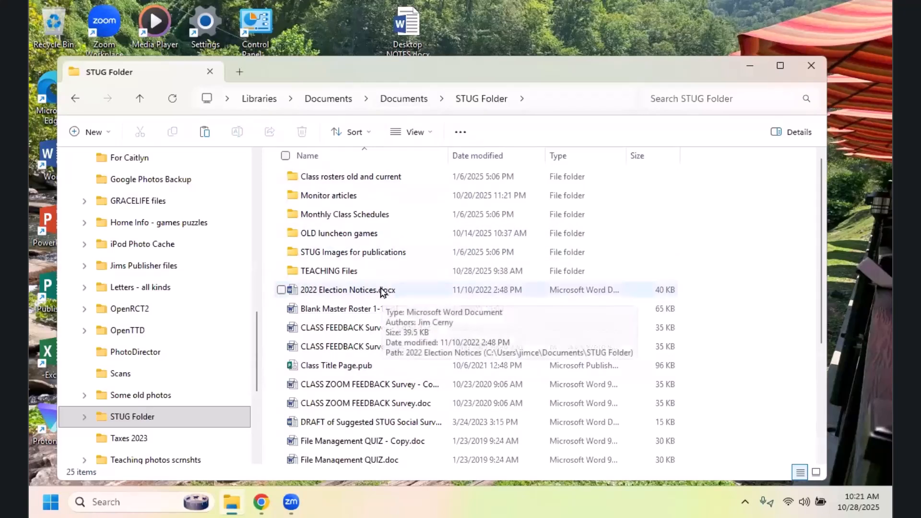
double_click(345, 274)
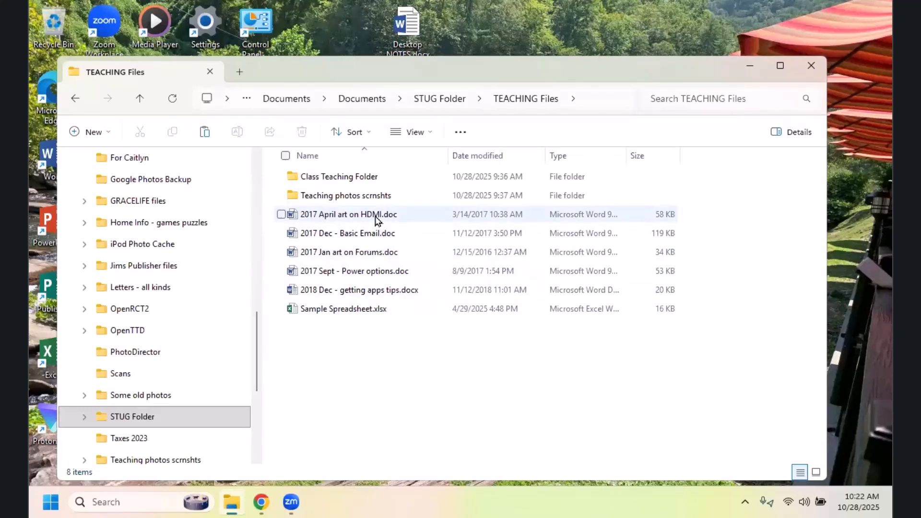
mouse_move(376, 220)
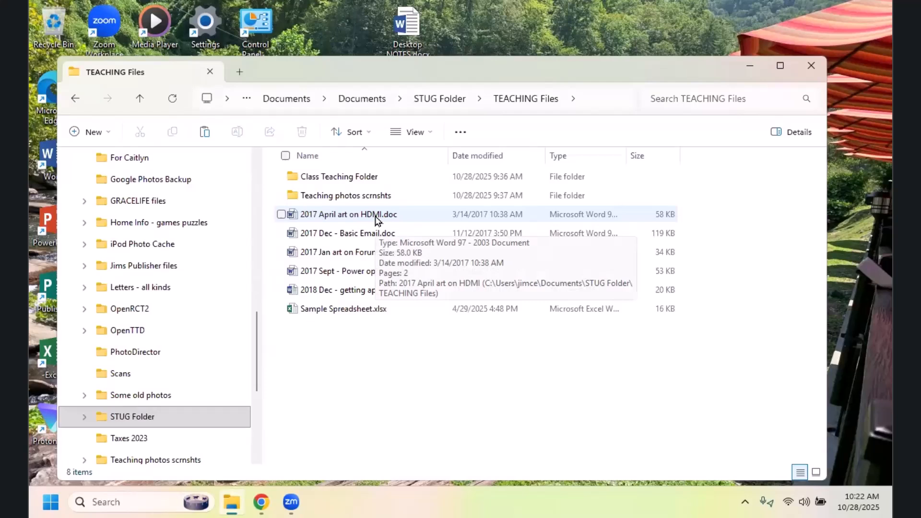
left_click(373, 196)
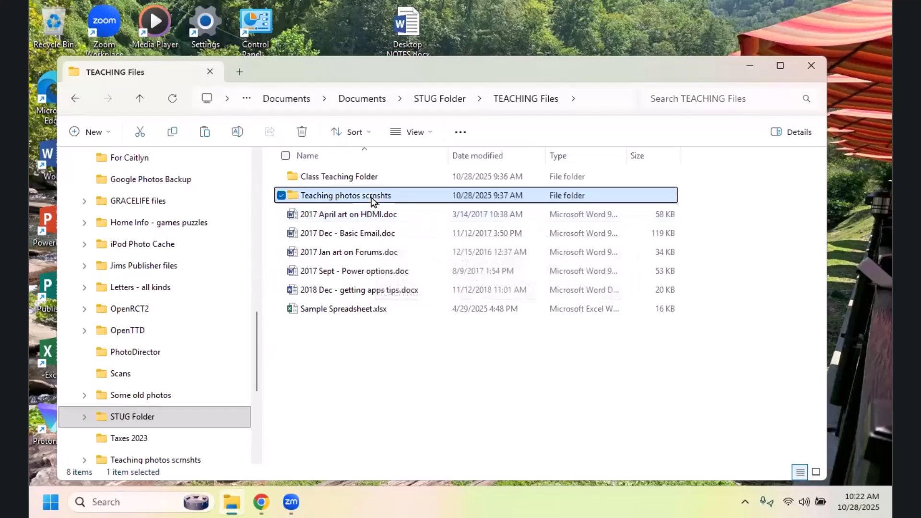
left_click(374, 238)
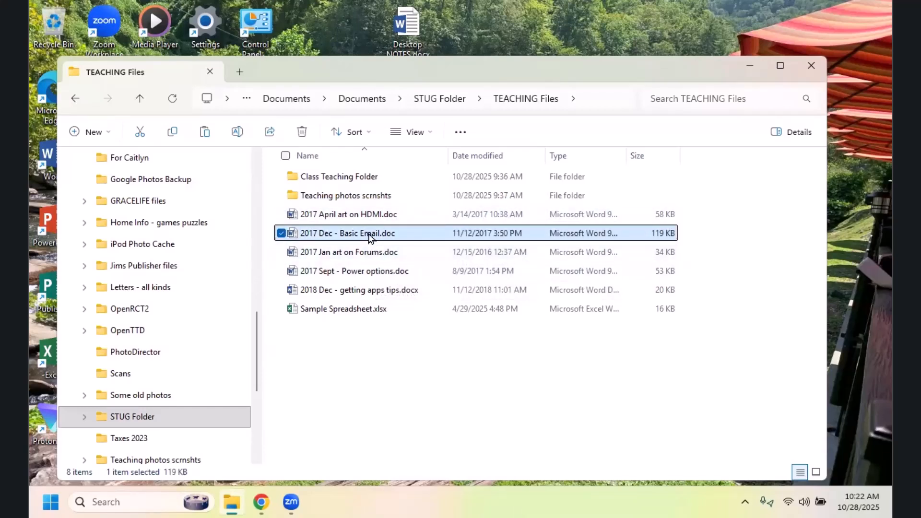
Step: Move 2017 Dec - Basic Email.doc from TEACHING Files into the Documents subfolder listed directly above Google Photos Backup in the folder tree
mouse_move(371, 237)
left_click_drag(255, 363, 254, 309)
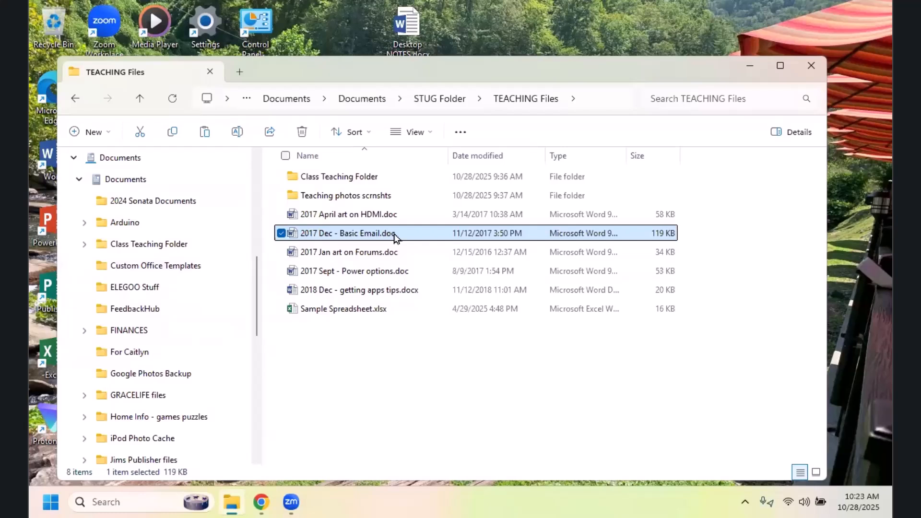
left_click_drag(388, 237, 179, 247)
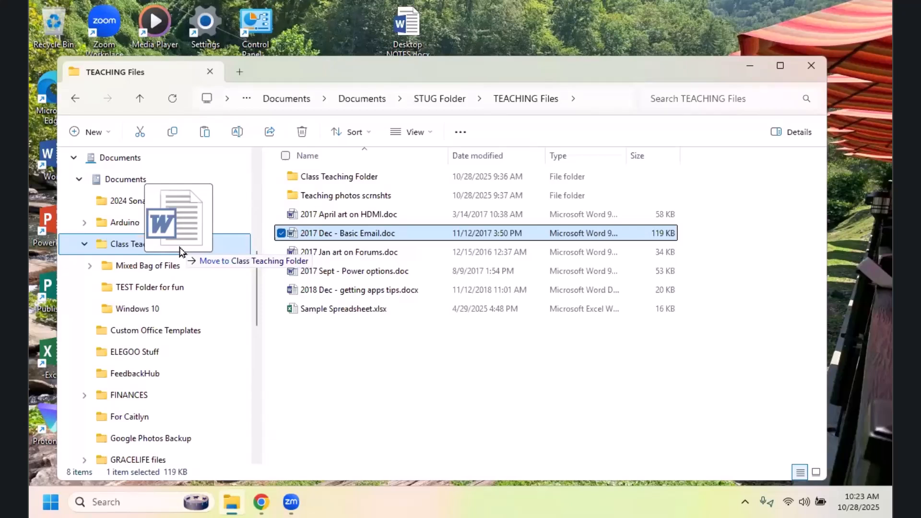
left_click_drag(179, 247, 180, 265)
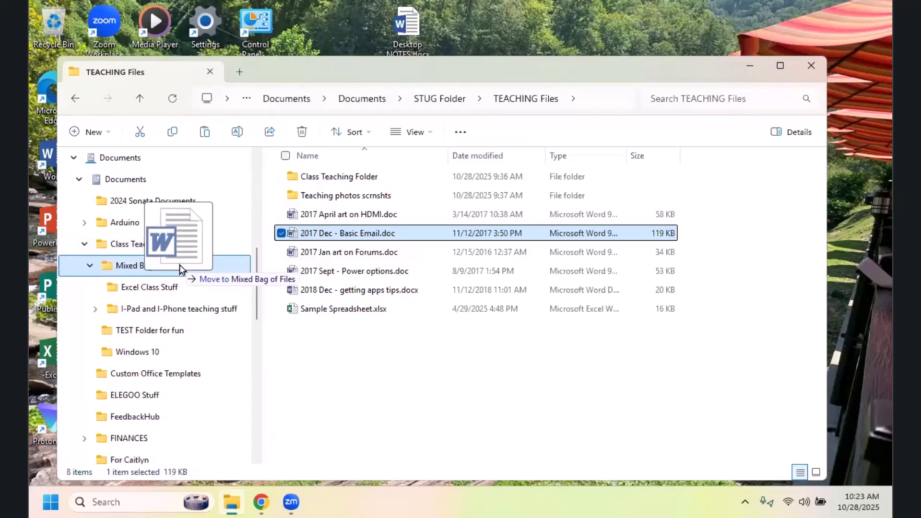
left_click_drag(180, 265, 179, 343)
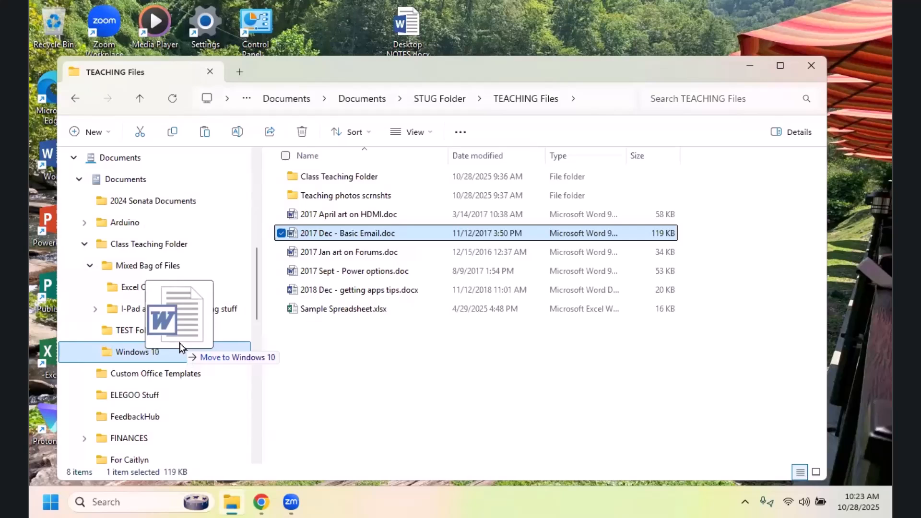
left_click_drag(179, 344, 163, 334)
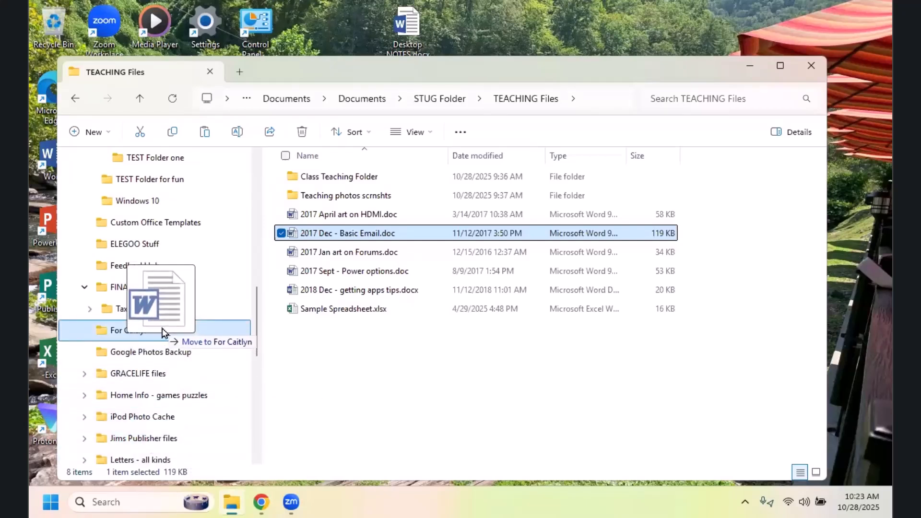
left_click_drag(164, 333, 198, 336)
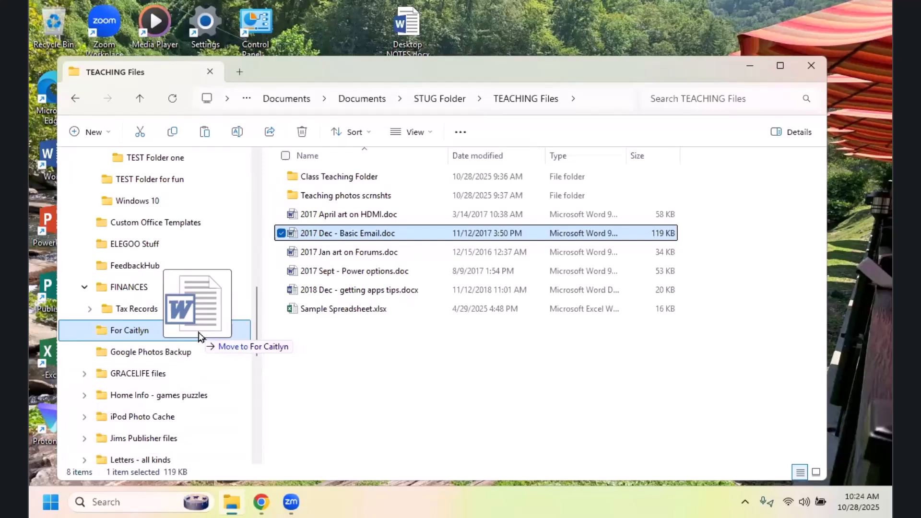
left_click_drag(198, 336, 197, 336)
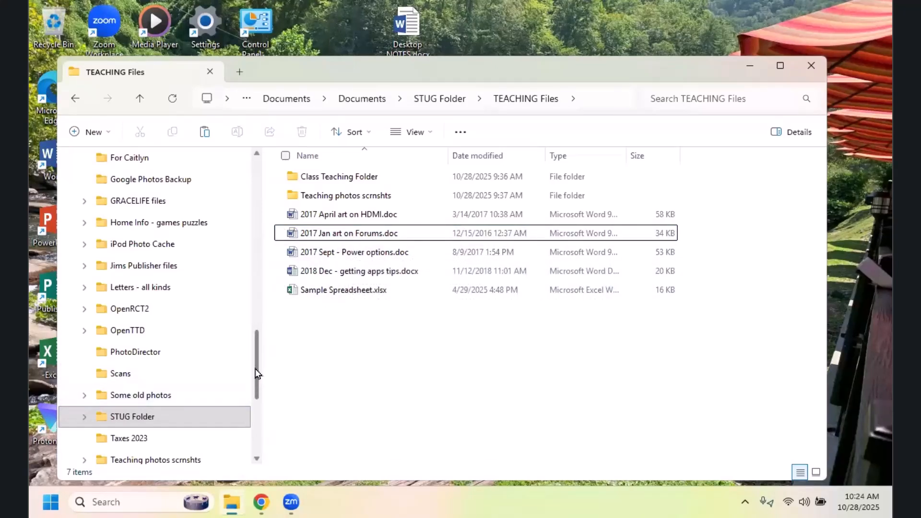
Step: Open the folder that received the file and look for 2017 Dec - Basic Email.doc near the end of its list
scroll(253, 357, "up", 1)
scroll(252, 353, "up", 1)
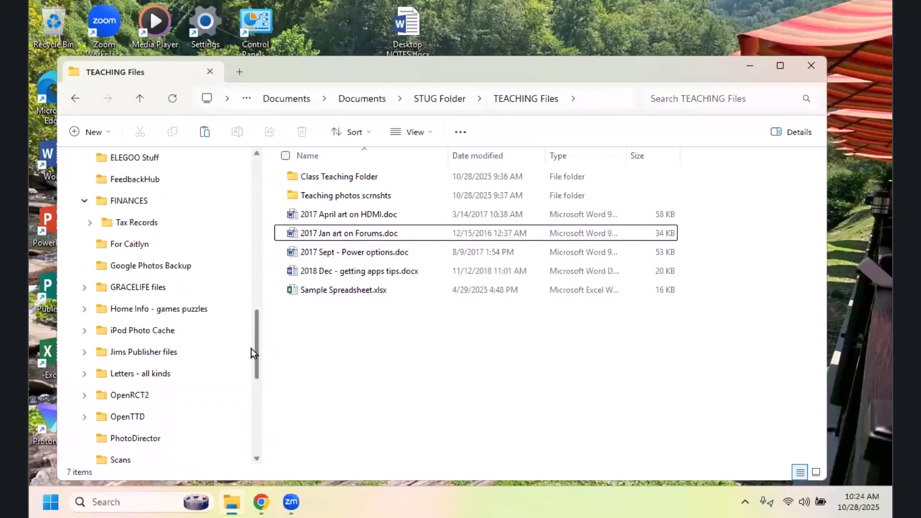
left_click(135, 250)
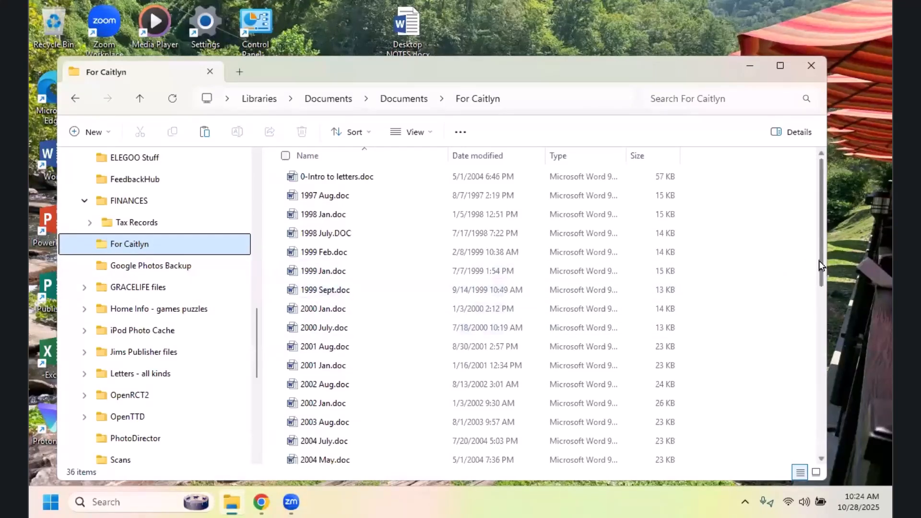
left_click_drag(819, 261, 831, 442)
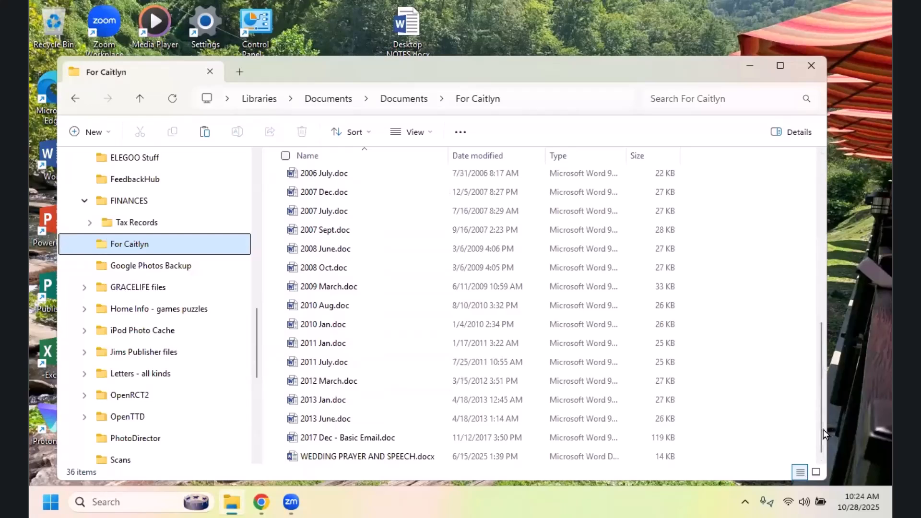
left_click_drag(821, 427, 819, 422)
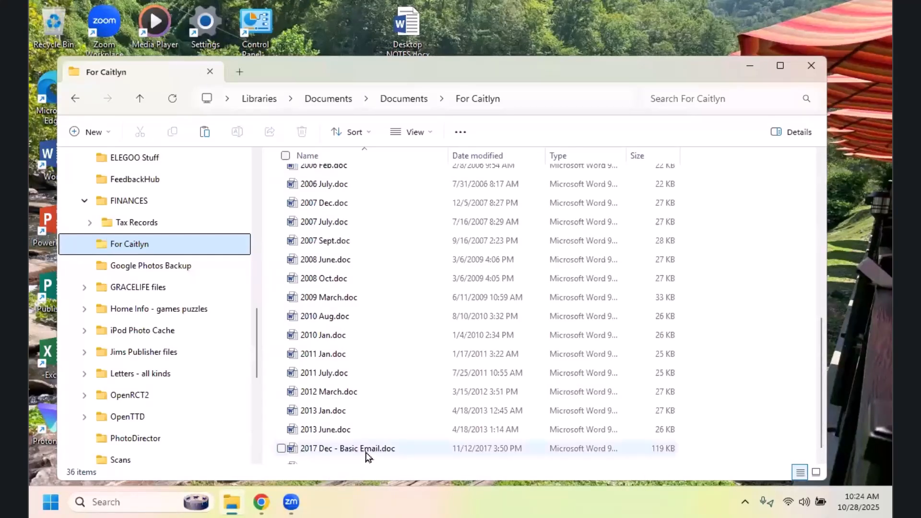
mouse_move(368, 455)
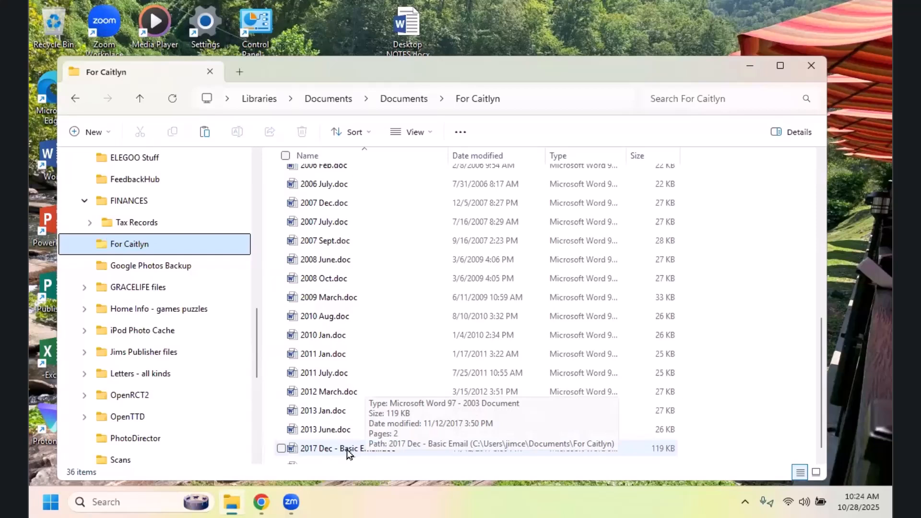
Step: Select 2017 Dec - Basic Email.doc and move it into the STUG Images for publications folder under STUG Folder in the tree
left_click(347, 450)
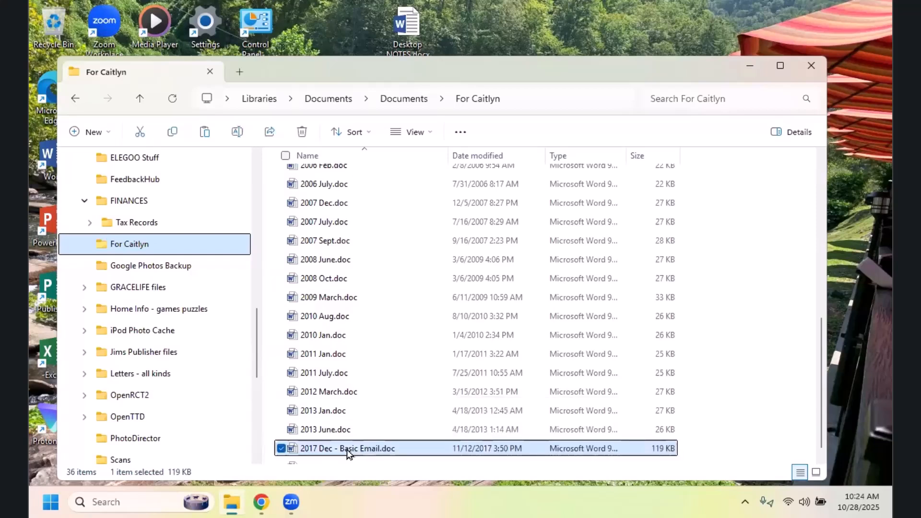
left_click_drag(347, 450, 405, 405)
left_click(405, 406)
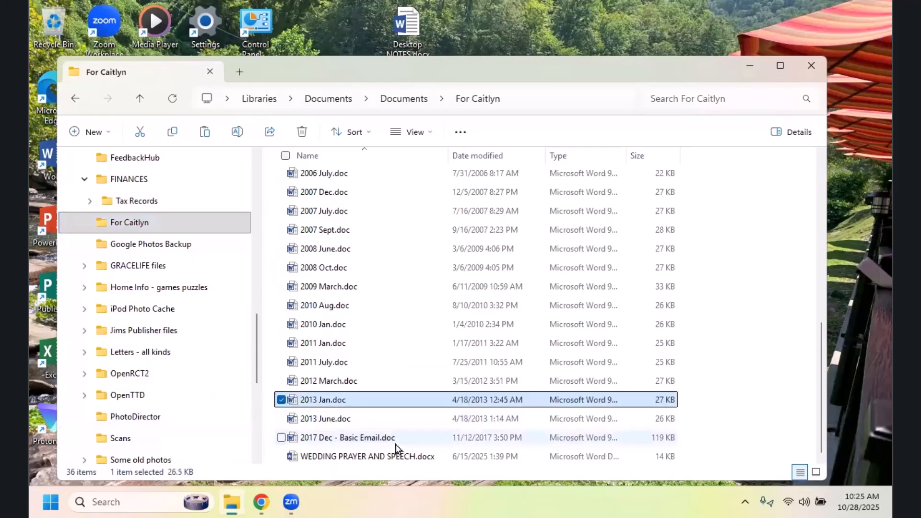
left_click(421, 442)
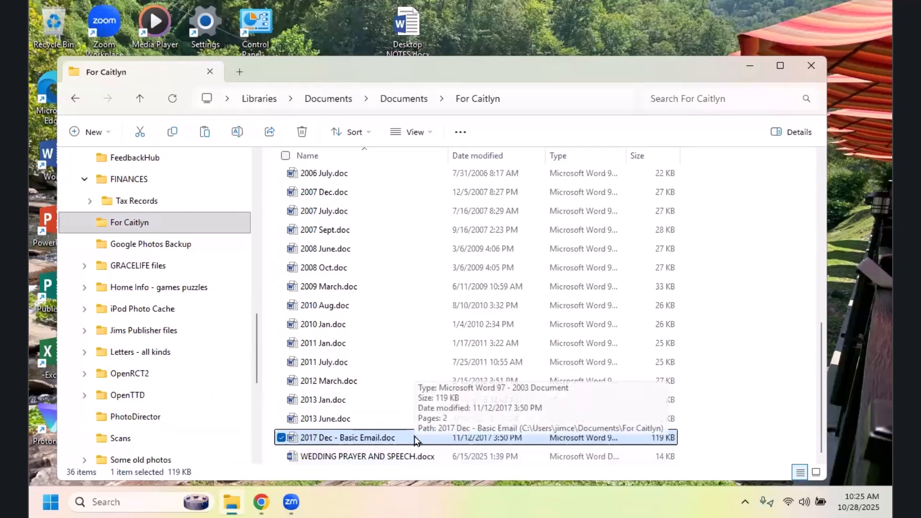
left_click_drag(414, 441, 158, 400)
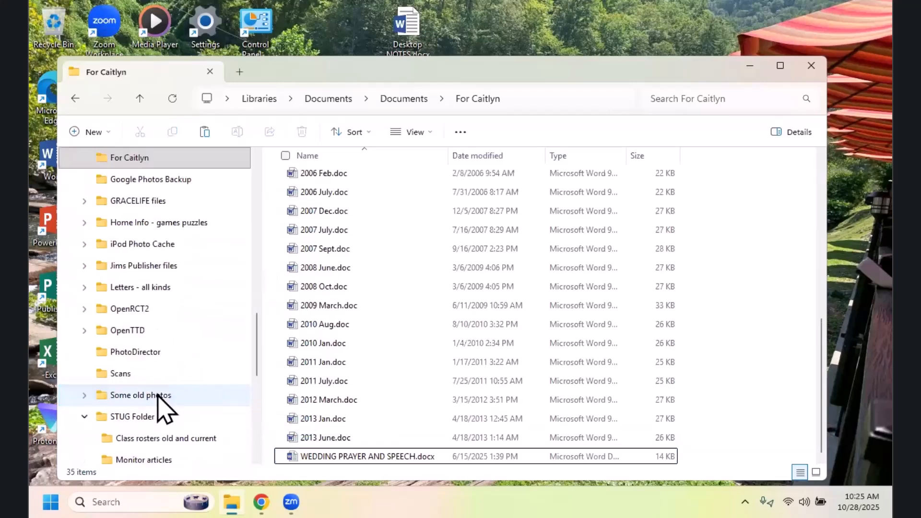
Step: Open STUG Folder from the folder tree and open its TEACHING Files subfolder
left_click(138, 420)
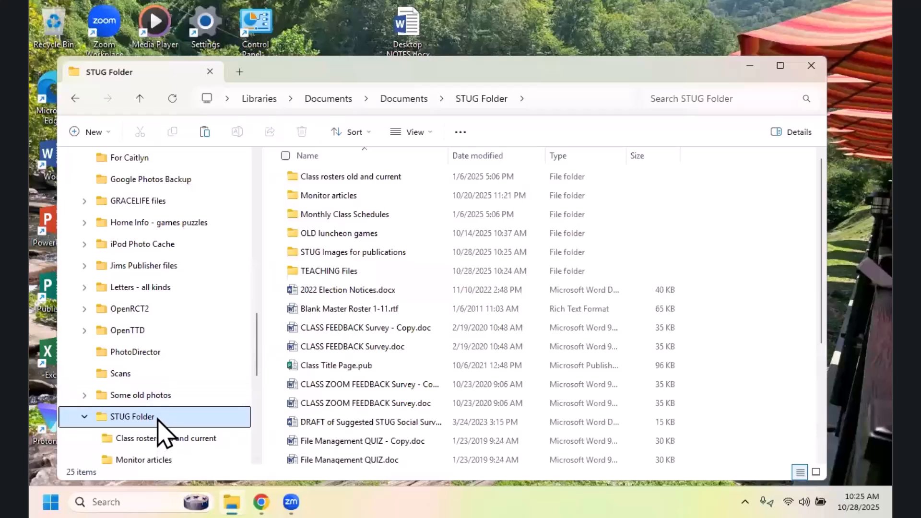
left_click(348, 274)
double_click(347, 275)
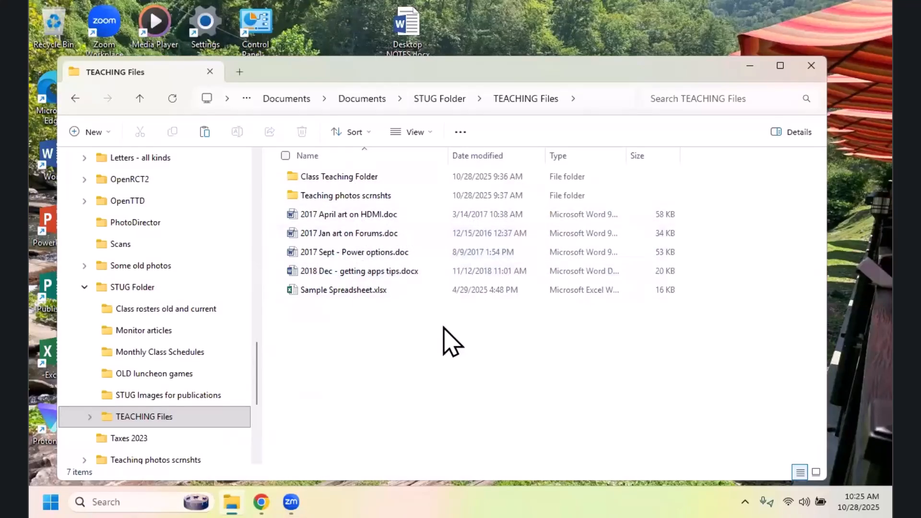
Step: Create a new folder named Temp Folder for fun inside TEACHING Files
left_click(108, 134)
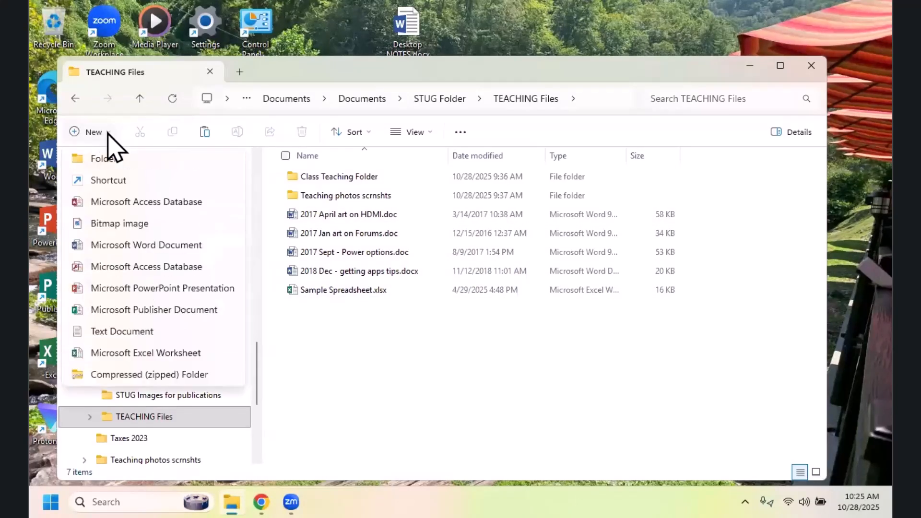
left_click(105, 168)
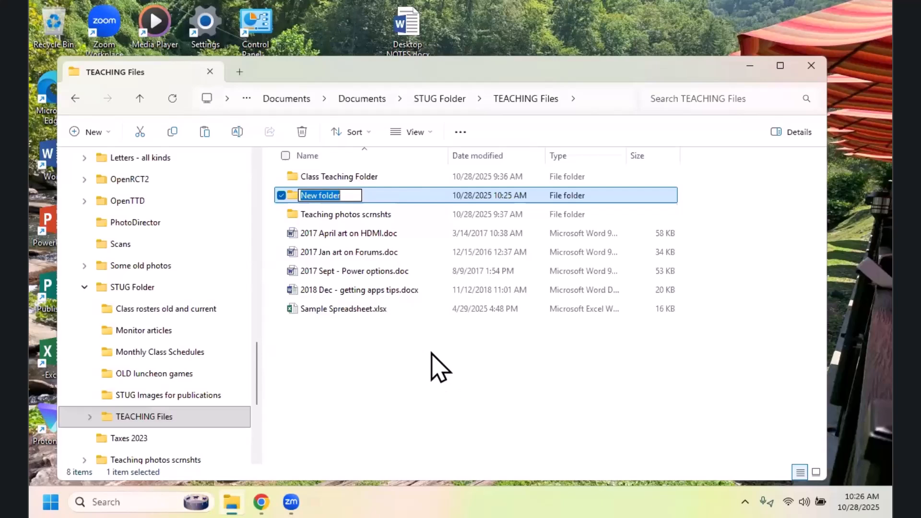
type("Te")
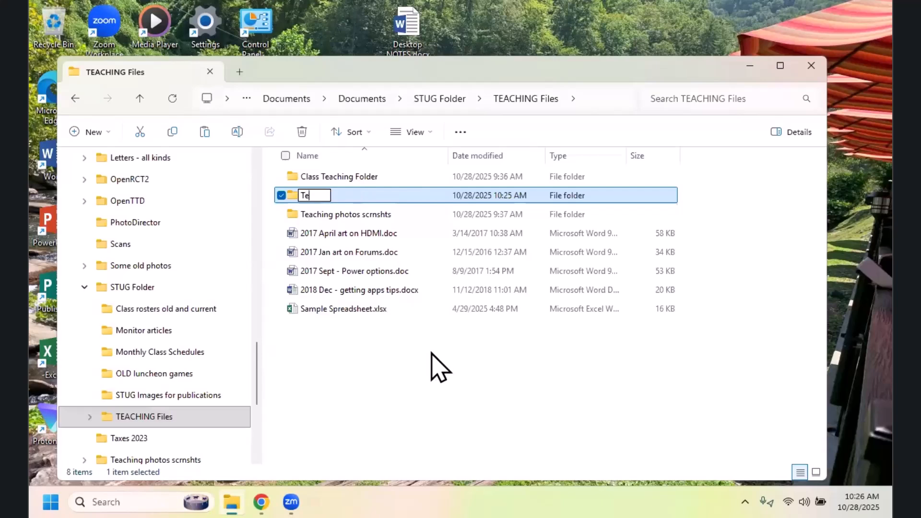
type("mp Fo")
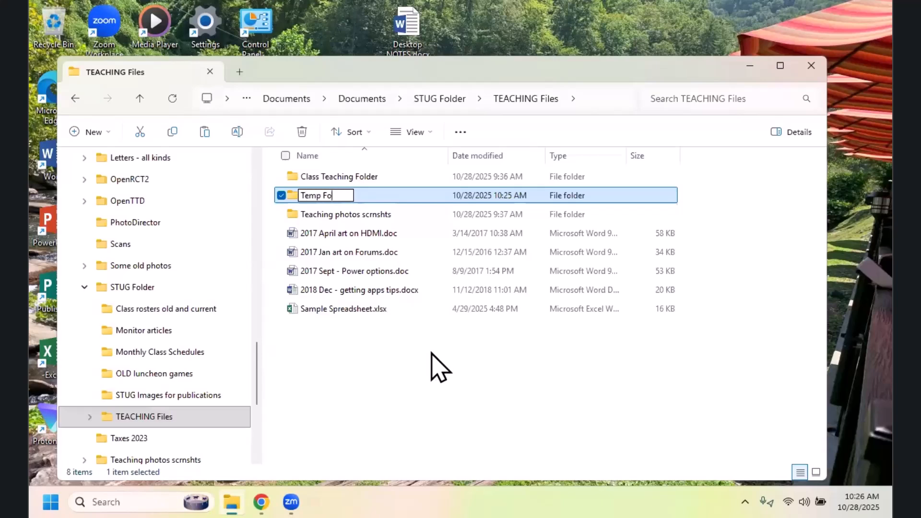
type("lder for fun")
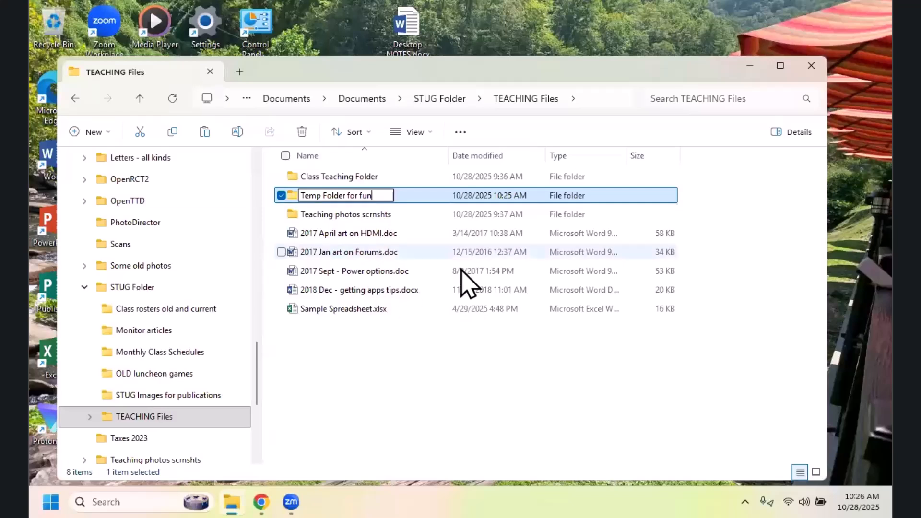
left_click(455, 376)
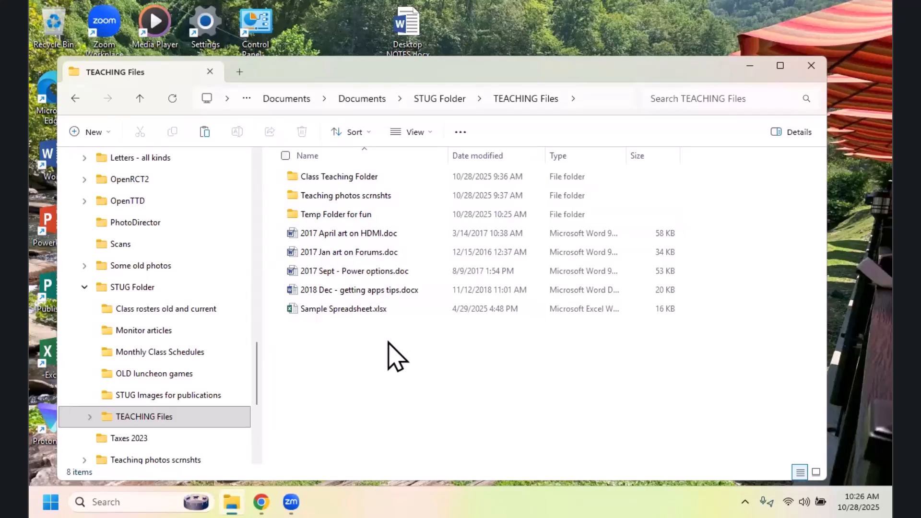
Step: Look inside Temp Folder for fun, and return to TEACHING Files by way of STUG Folder
double_click(339, 214)
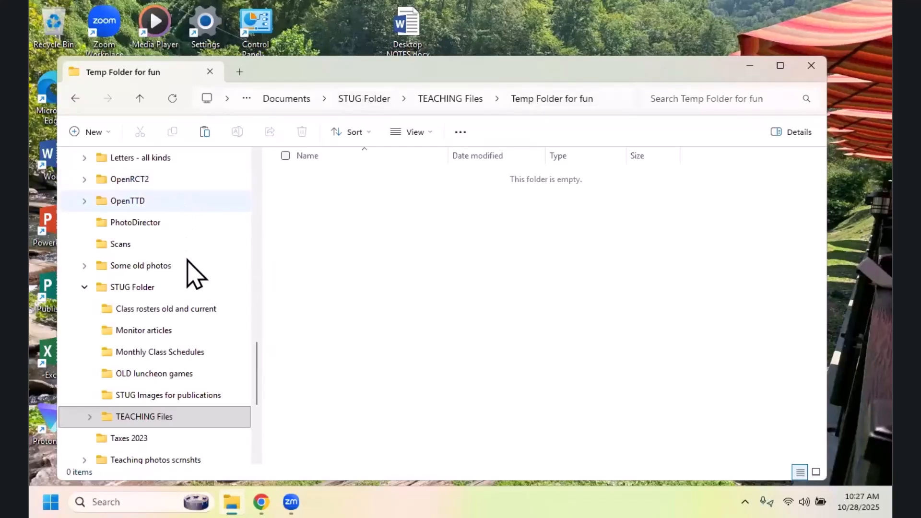
left_click(364, 99)
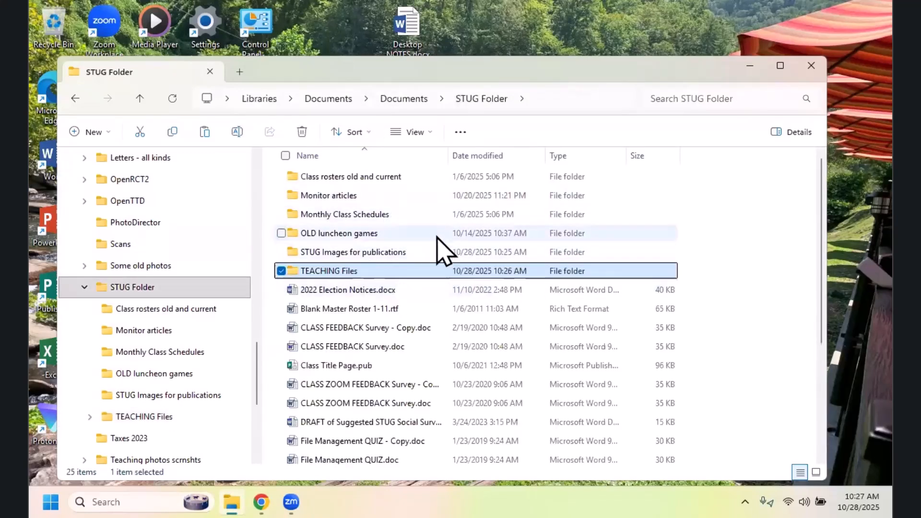
double_click(354, 270)
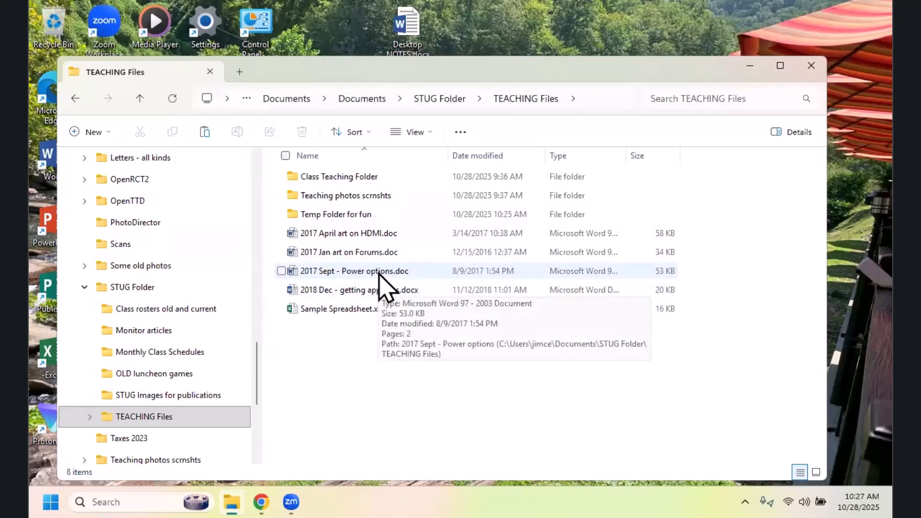
Step: Move 2017 Sept - Power options.doc and 2017 Jan art on Forums.doc into Temp Folder for fun and open that folder
left_click_drag(379, 273, 355, 220)
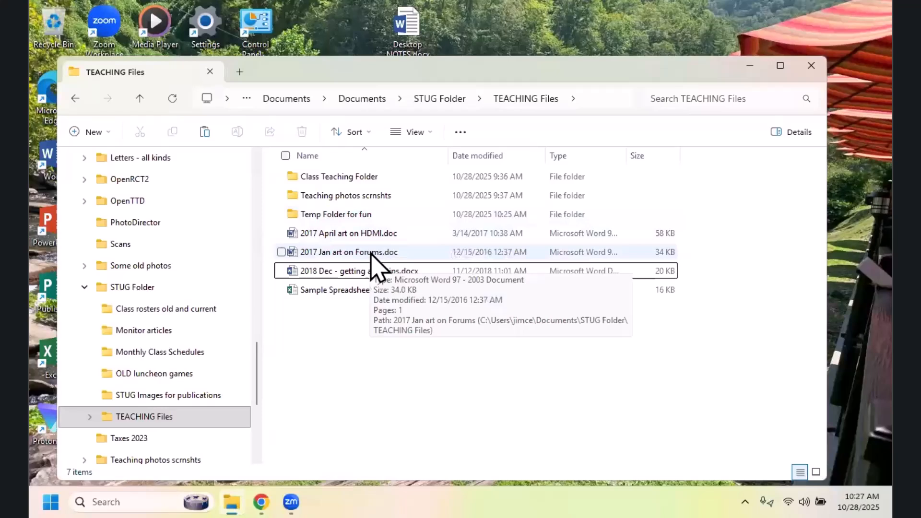
left_click(371, 254)
left_click_drag(370, 254, 366, 216)
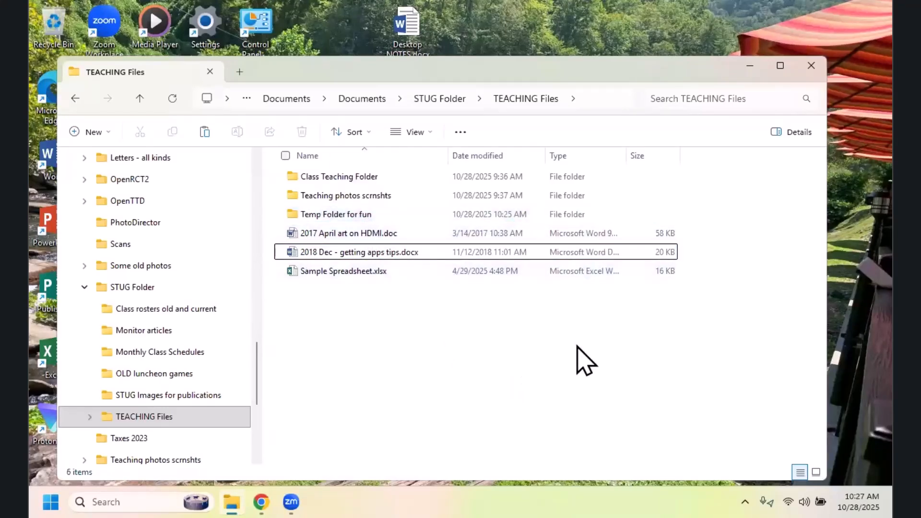
double_click(358, 216)
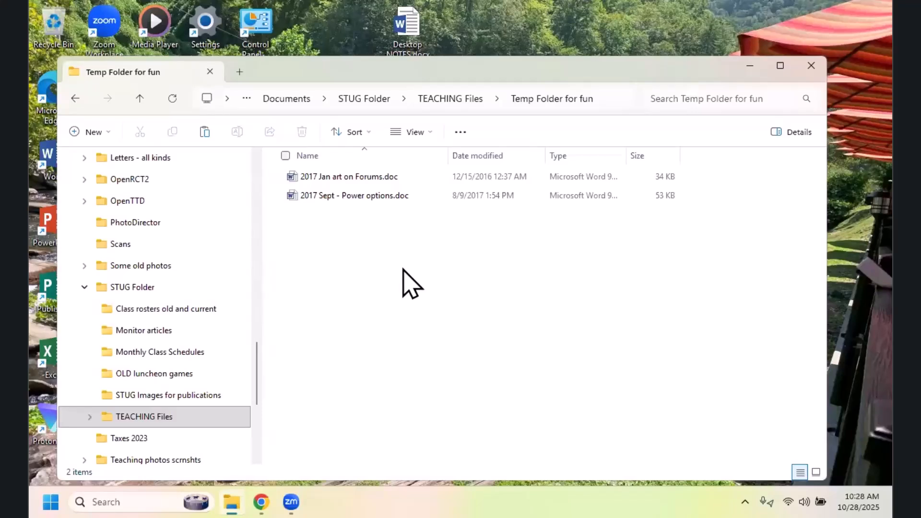
Step: Return to TEACHING Files and make a copy of 2018 Dec - getting apps tips.docx in the same folder
left_click(463, 99)
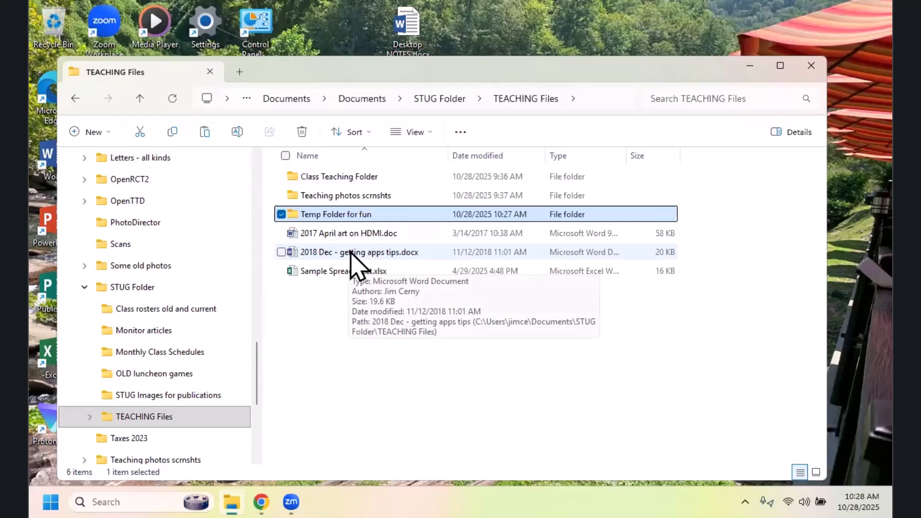
left_click(350, 253)
mouse_move(350, 253)
left_mouse_down()
mouse_move(353, 232)
mouse_move(333, 182)
mouse_move(341, 254)
mouse_move(355, 251)
left_mouse_up()
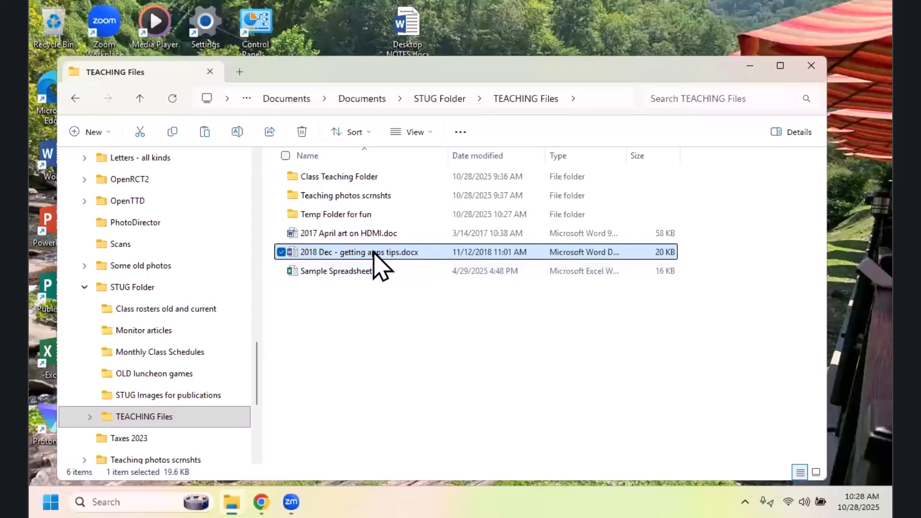
mouse_move(375, 253)
left_click_drag(379, 251, 417, 288)
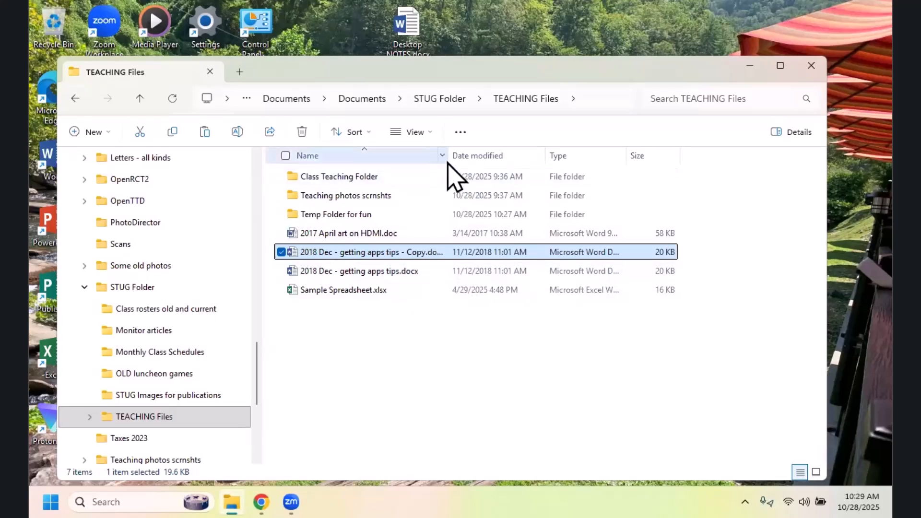
Step: Widen the Name column and delete 2018 Dec - getting apps tips - Copy.docx from TEACHING Files
left_click_drag(453, 159, 485, 164)
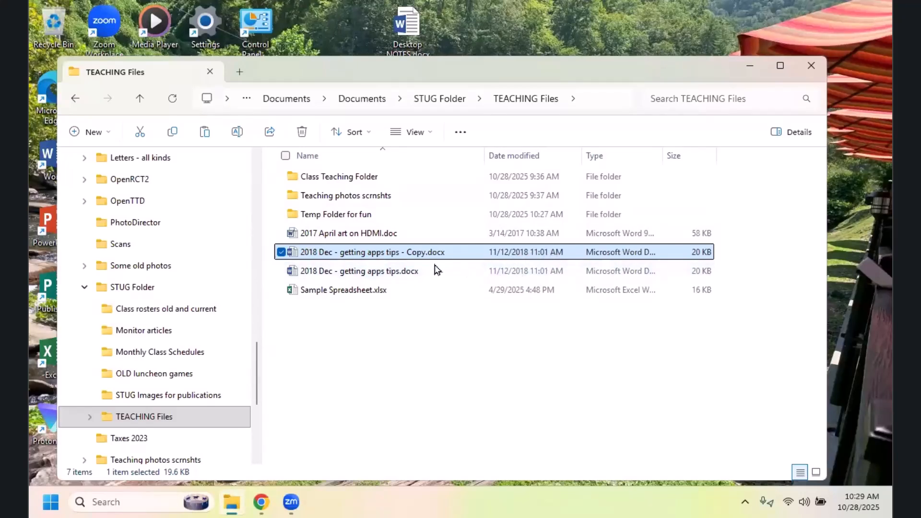
mouse_move(420, 258)
right_click(427, 256)
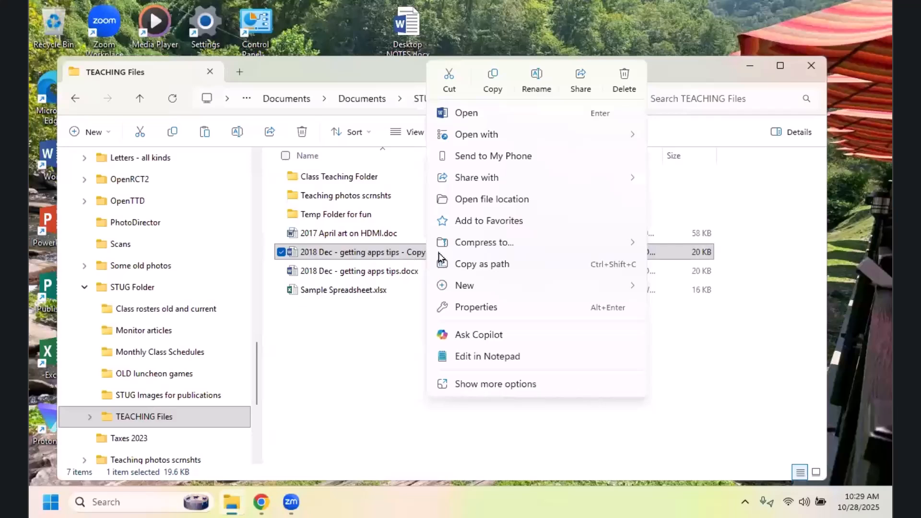
left_click(624, 85)
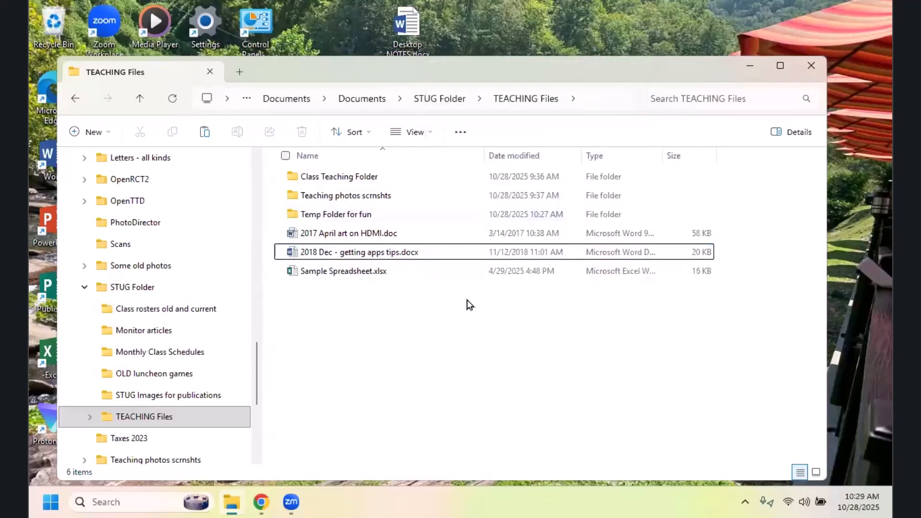
Step: Look in the Recycle Bin for the deleted file copy and close its window
left_click(53, 39)
double_click(52, 28)
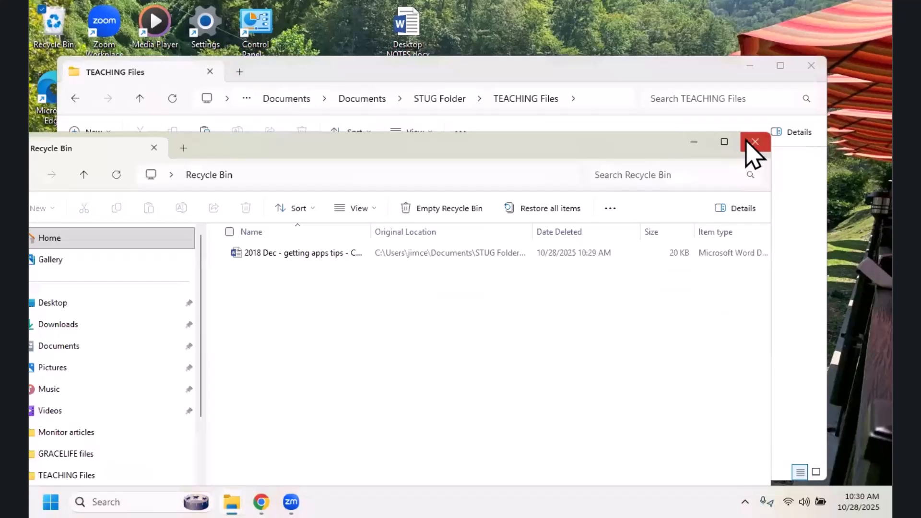
left_click(756, 143)
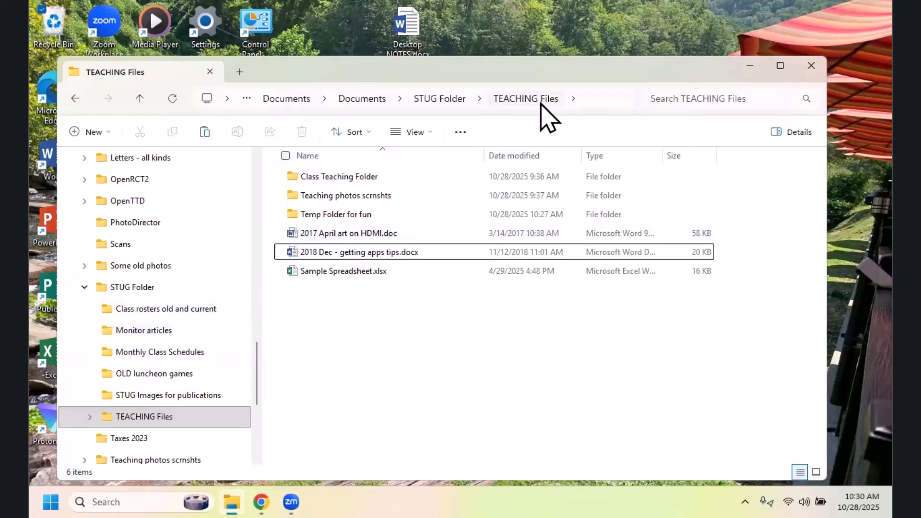
Step: Open the Monitor articles folder and display its files in List view
left_click(150, 336)
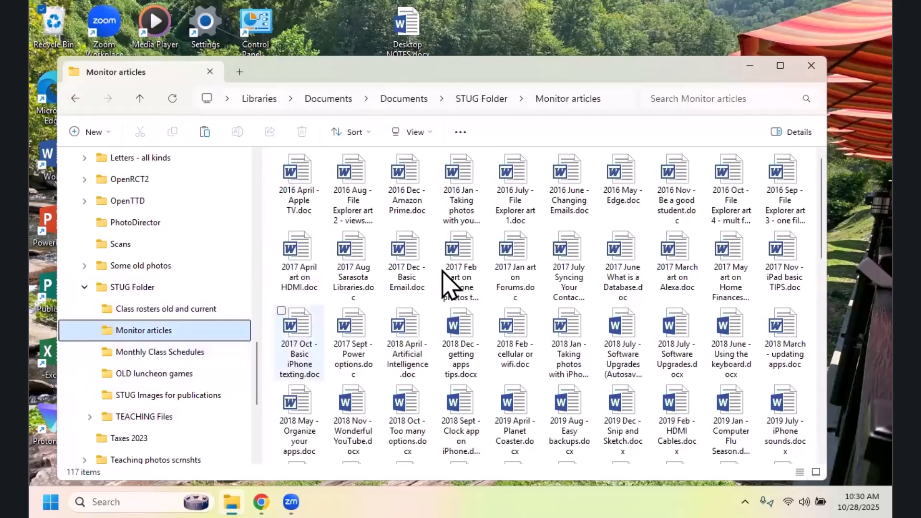
left_click(432, 134)
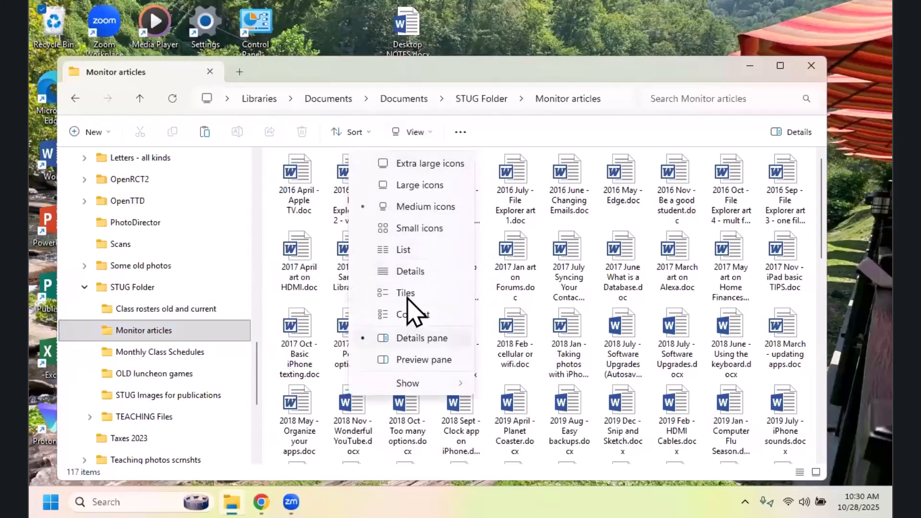
left_click(410, 250)
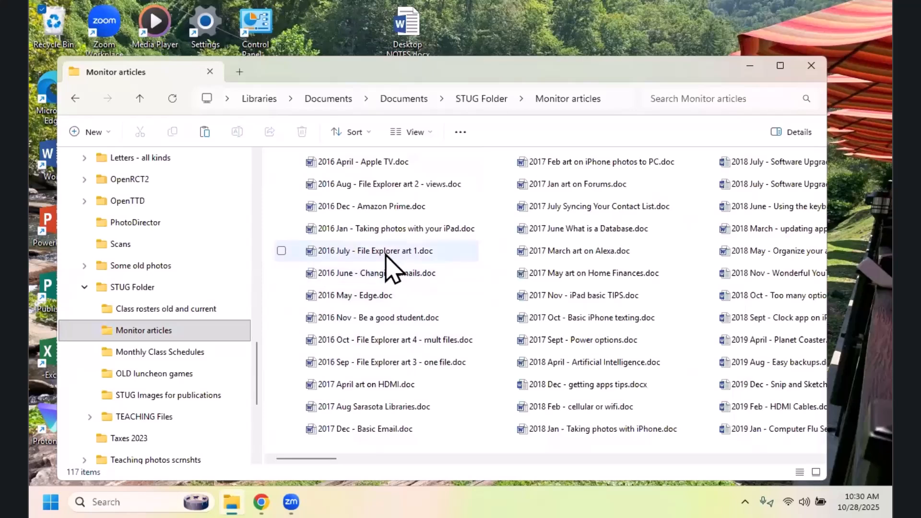
Step: Copy the 2016 July, 2016 Nov, 2016 Oct and 2016 Sep documents from Monitor articles into TEACHING Files and open that folder
mouse_move(384, 254)
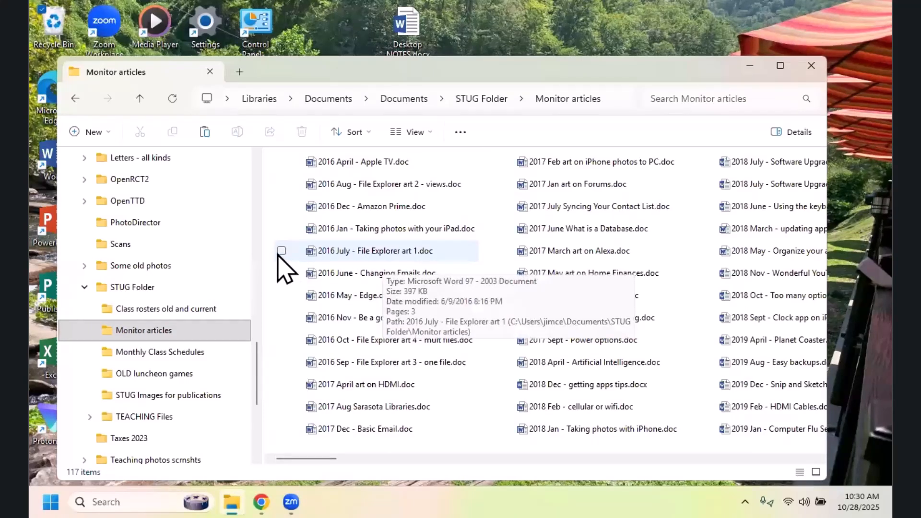
left_click(281, 252)
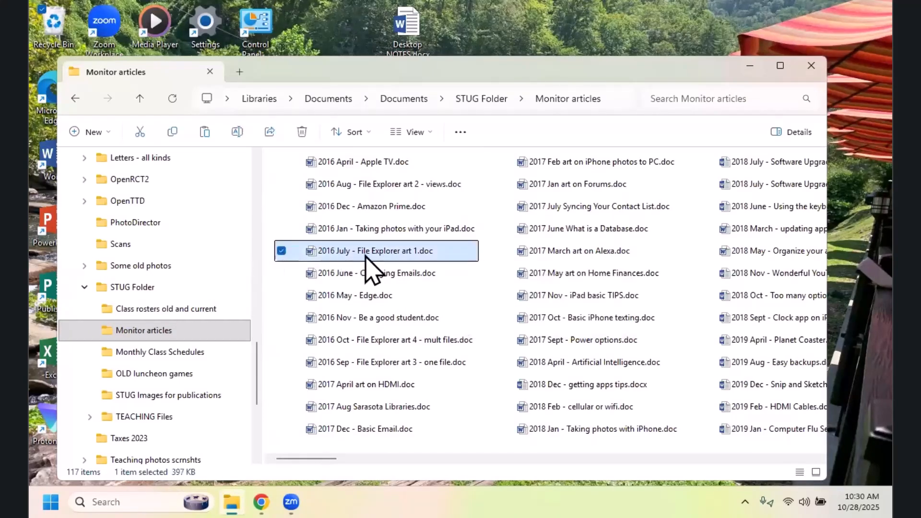
mouse_move(372, 269)
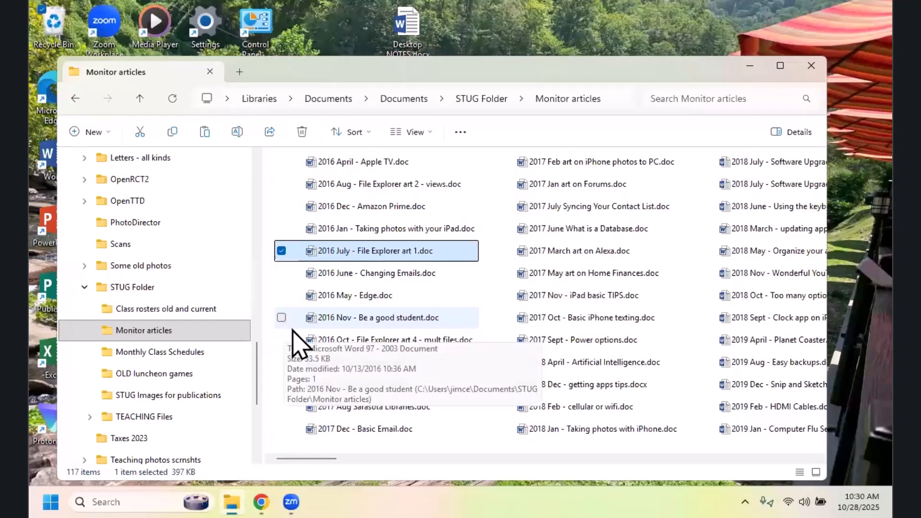
left_click(281, 318)
left_click(281, 362)
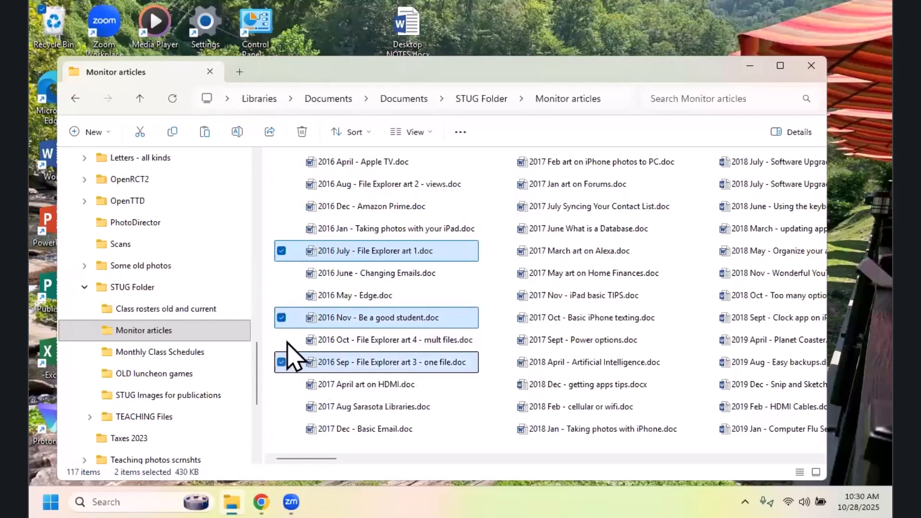
left_click(282, 340)
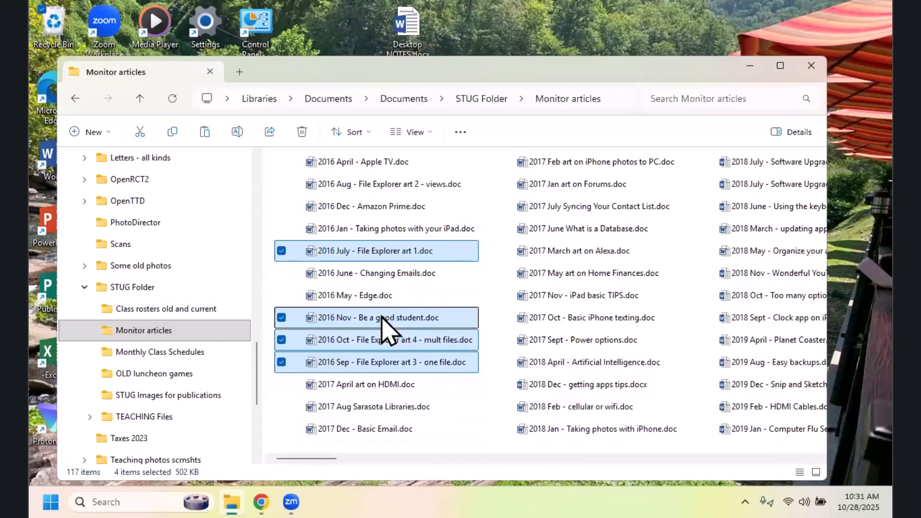
left_click_drag(383, 318, 468, 335)
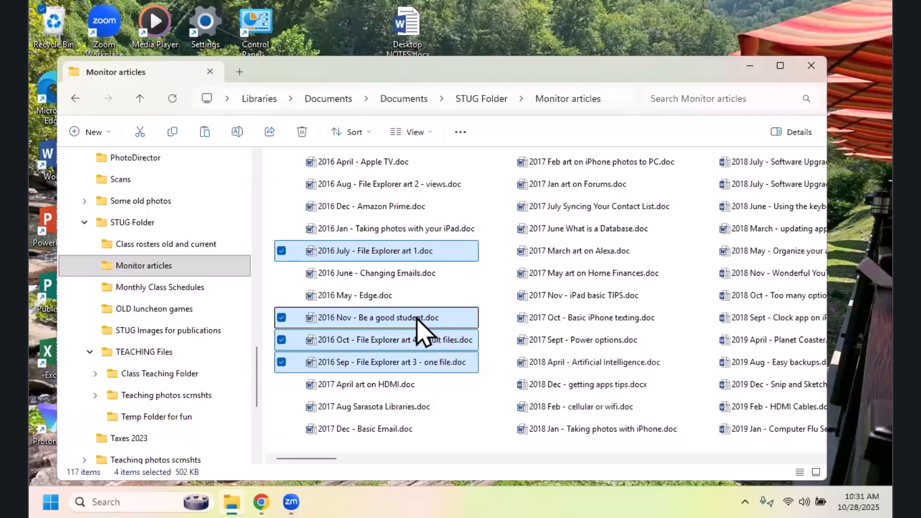
left_click_drag(415, 322, 181, 355)
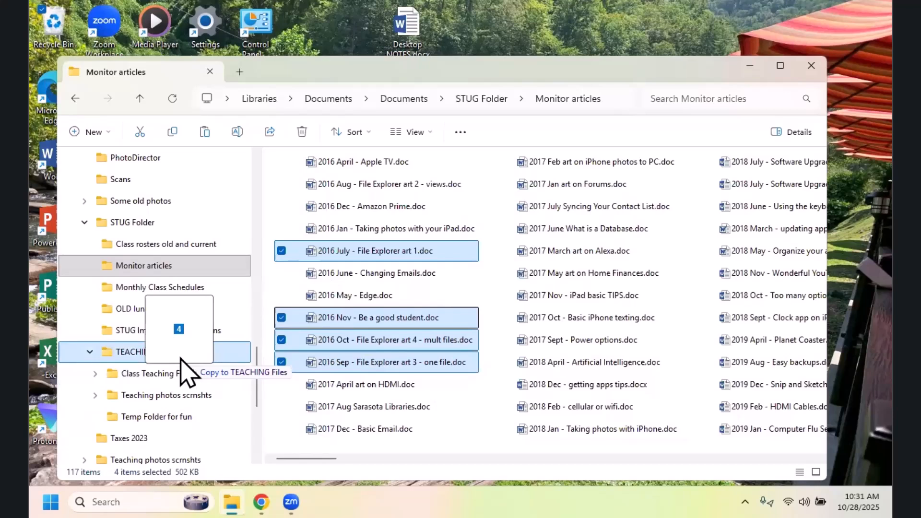
left_click_drag(181, 358, 181, 358)
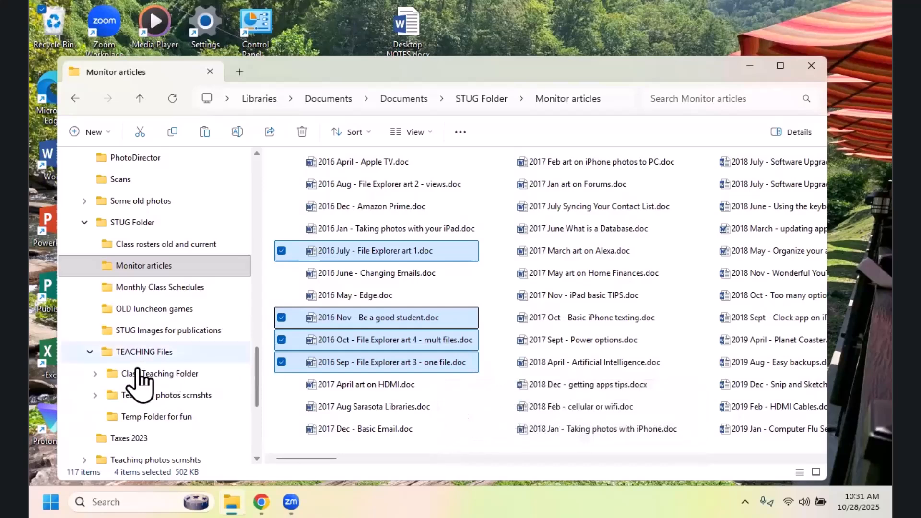
double_click(138, 352)
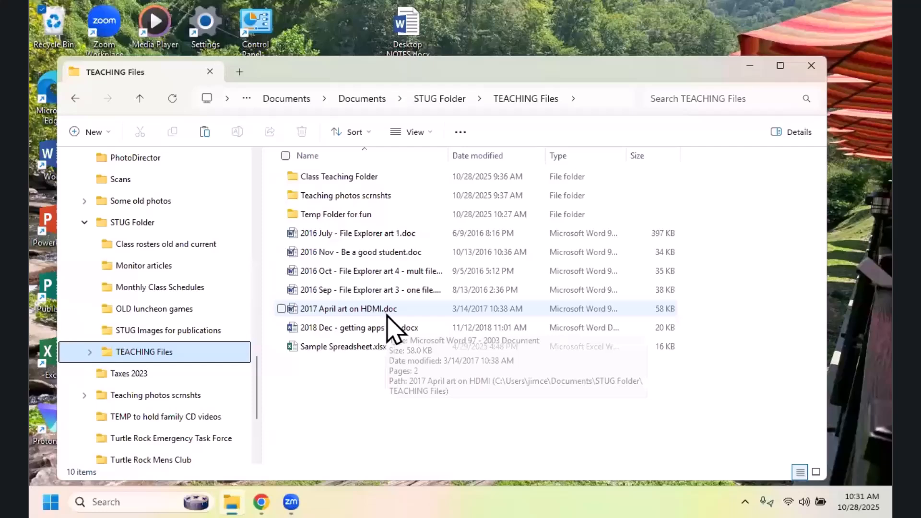
Step: Copy the 2016 Dec, July, Nov and Oct documents and 2017 April art on HDMI.doc from Monitor articles into TEACHING Files, replacing same-named files
left_click(153, 268)
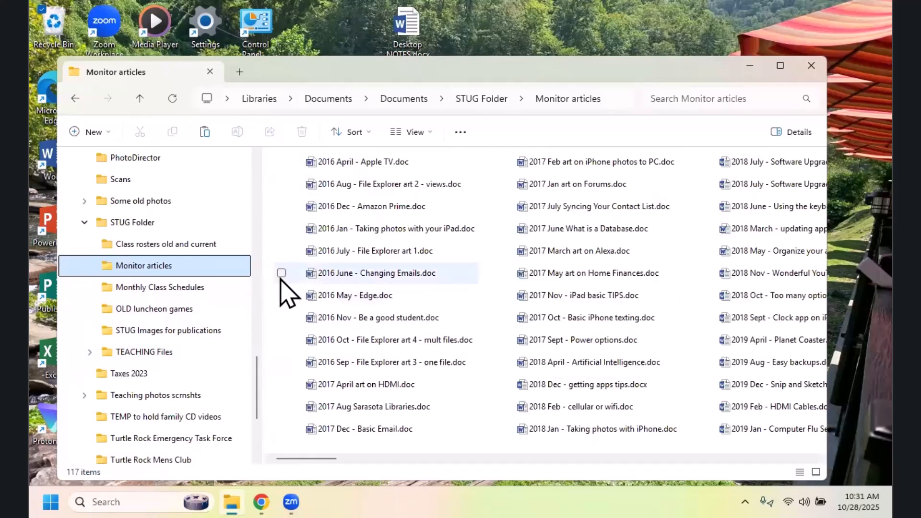
left_click(389, 213)
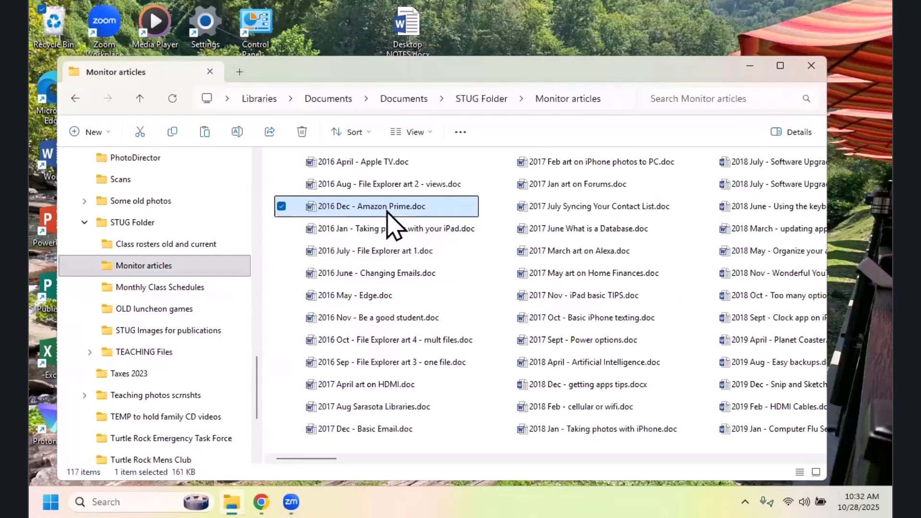
left_click(401, 252, "ctrl")
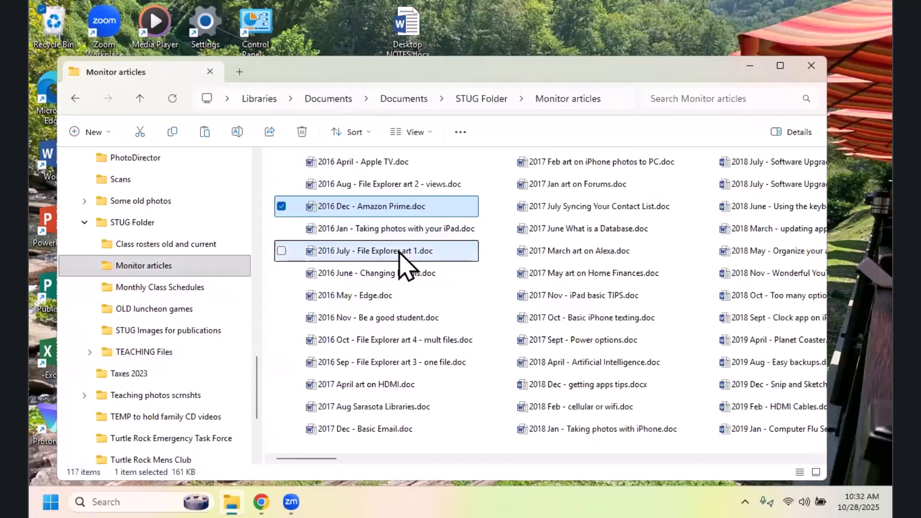
left_click(373, 321, "ctrl")
left_click(380, 341, "ctrl")
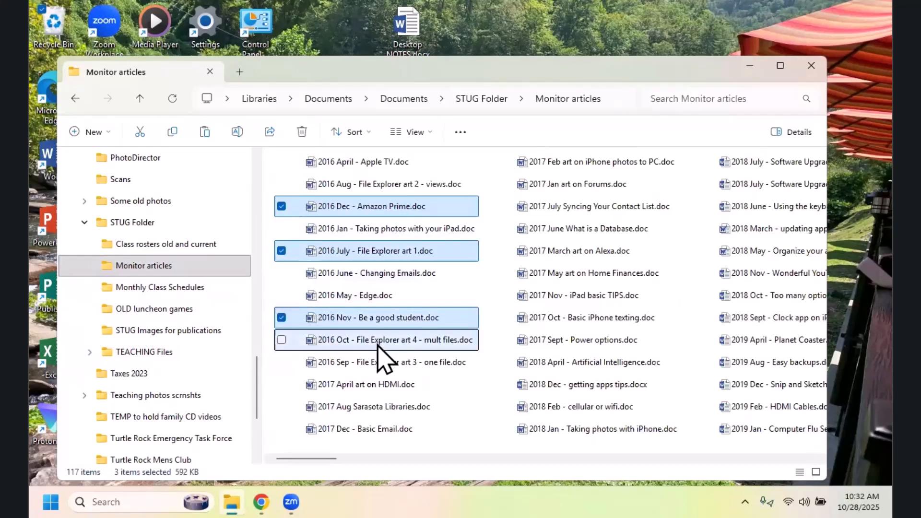
left_click(386, 386, "ctrl")
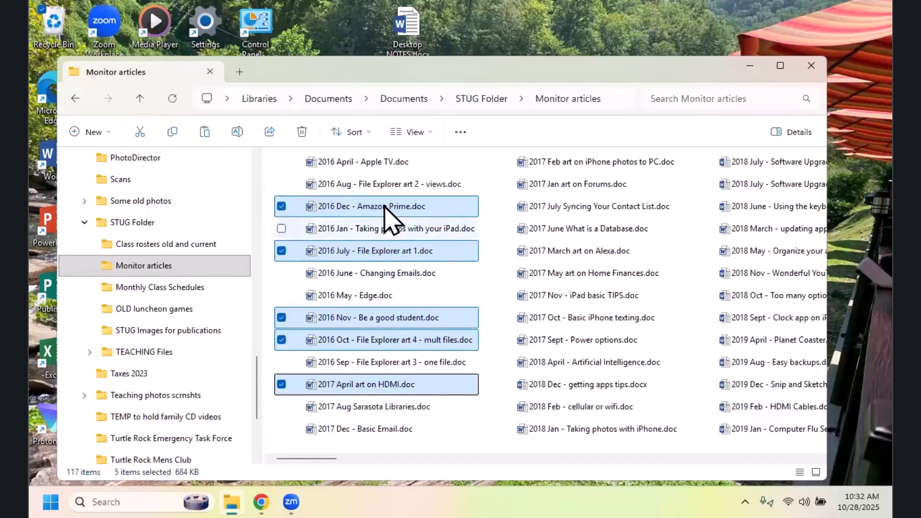
mouse_move(386, 212)
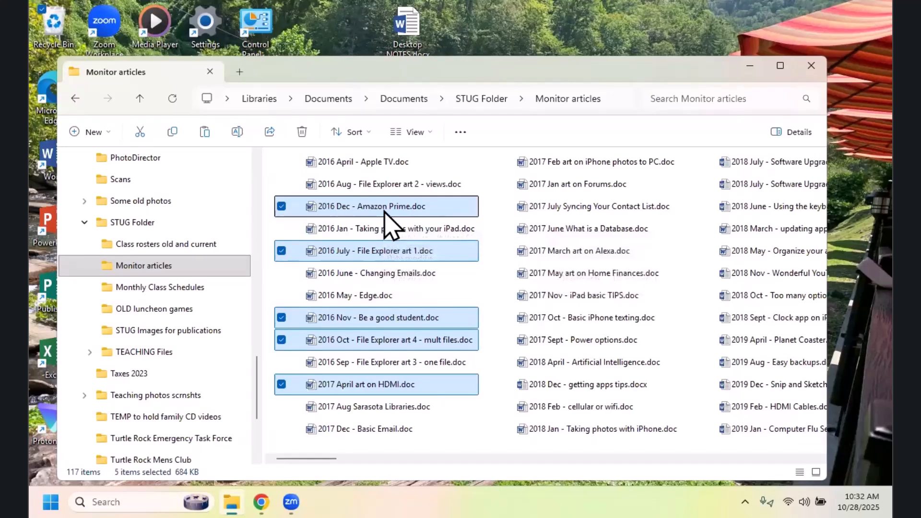
left_click_drag(383, 209, 126, 352)
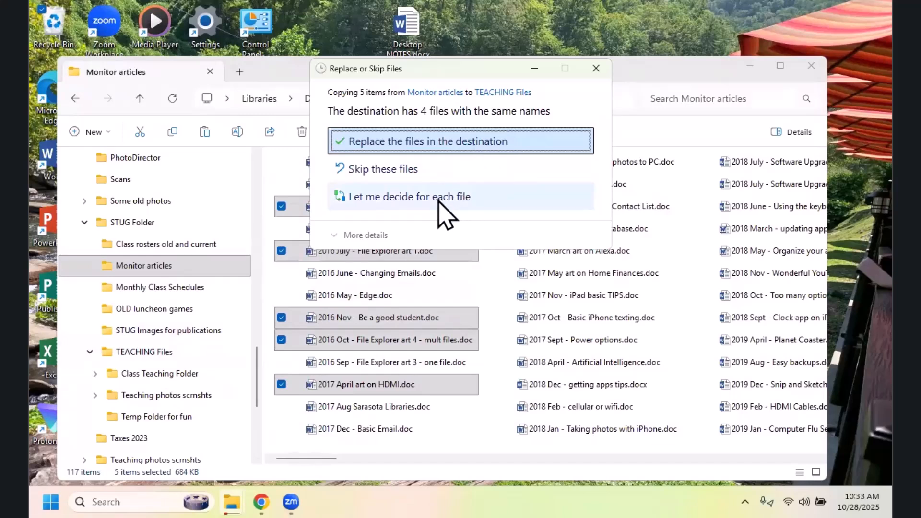
left_click(468, 154)
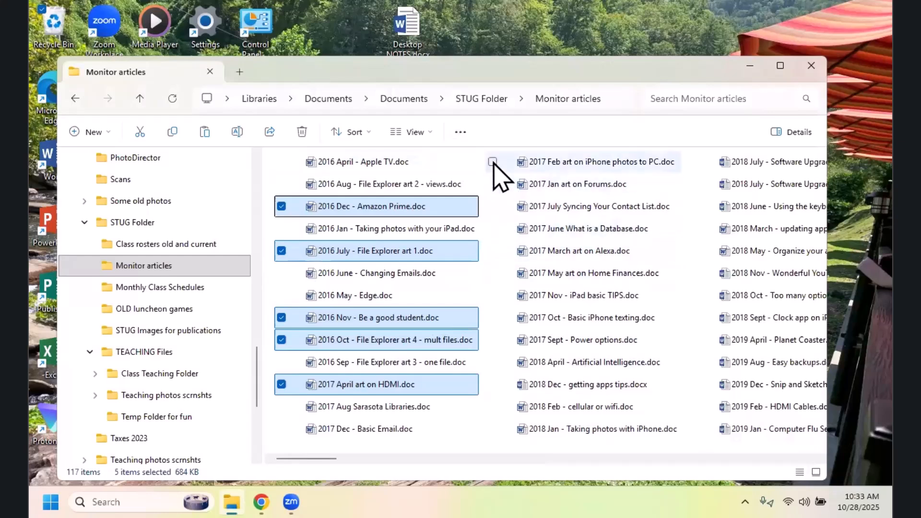
left_click(527, 140)
left_click(448, 446)
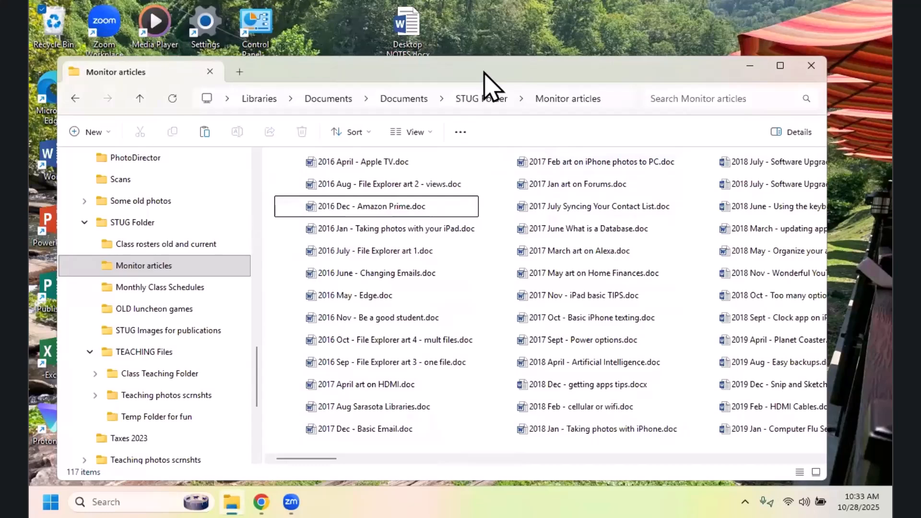
Step: Shift the File Explorer window slightly up and left, try it at a wider width, and narrow it to about three quarters of the screen
left_click_drag(484, 72, 462, 69)
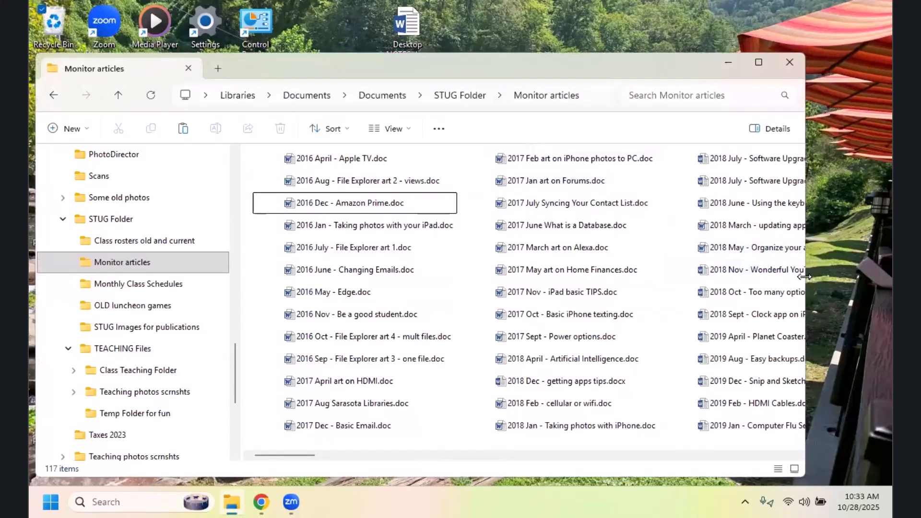
left_click_drag(805, 277, 890, 277)
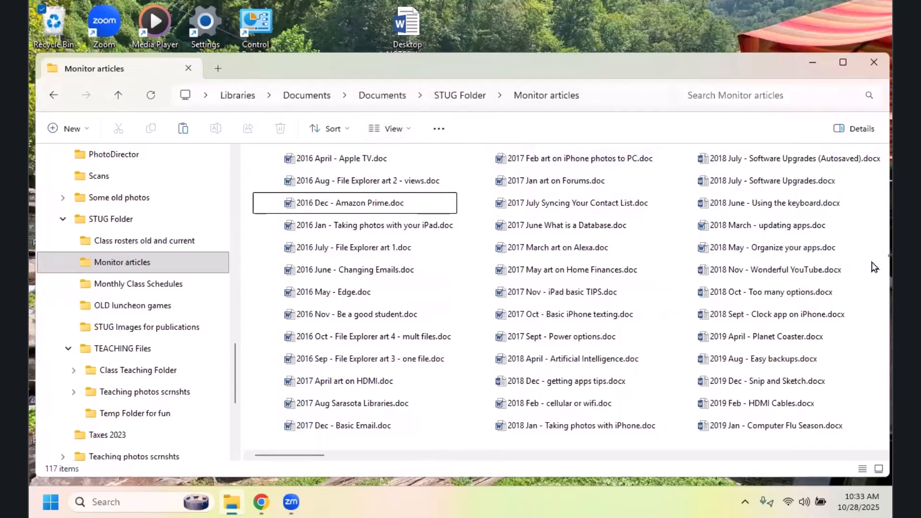
left_click_drag(874, 267, 793, 274)
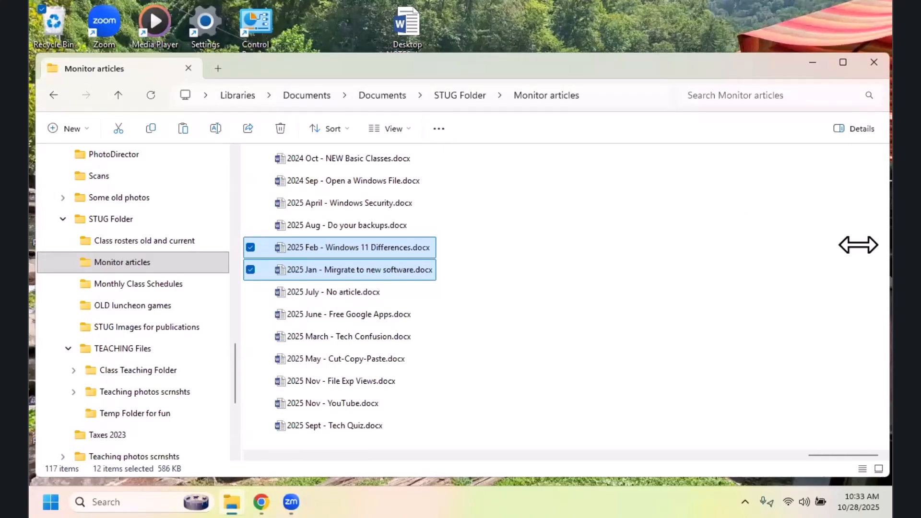
left_click_drag(859, 245, 724, 267)
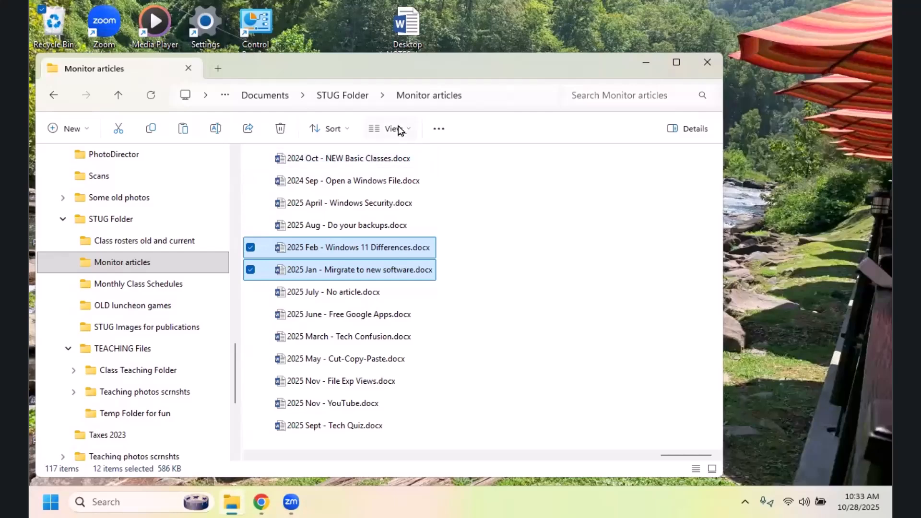
Step: Display the Monitor articles files in Details view and widen the window slightly
left_click(402, 128)
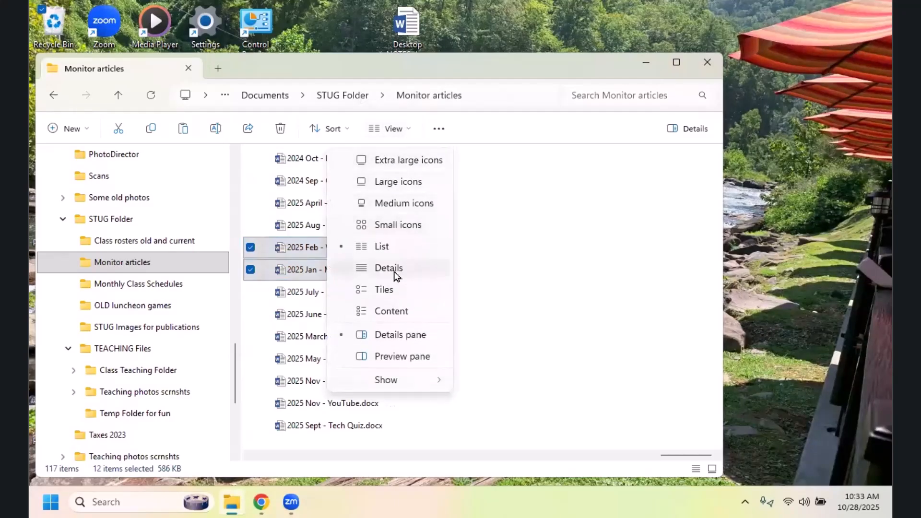
left_click(388, 268)
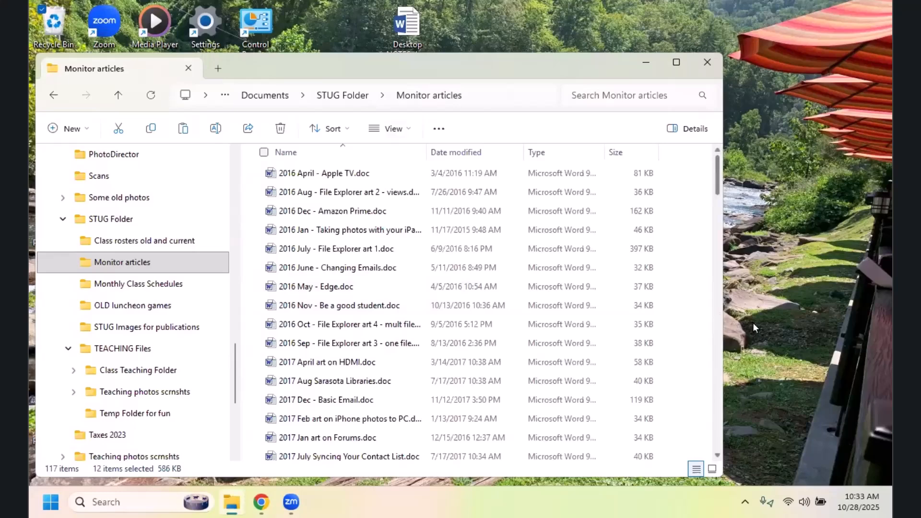
scroll(719, 317, "down", 5)
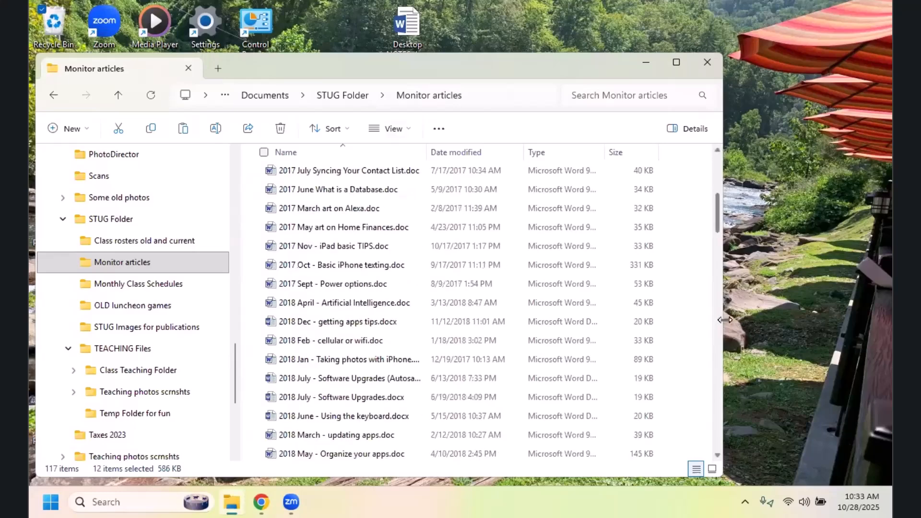
left_click_drag(725, 320, 765, 321)
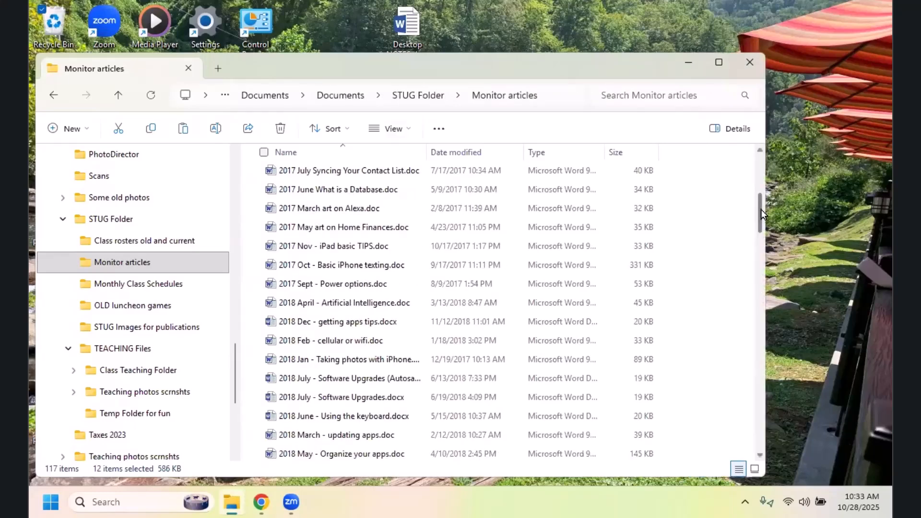
left_click_drag(761, 212, 760, 148)
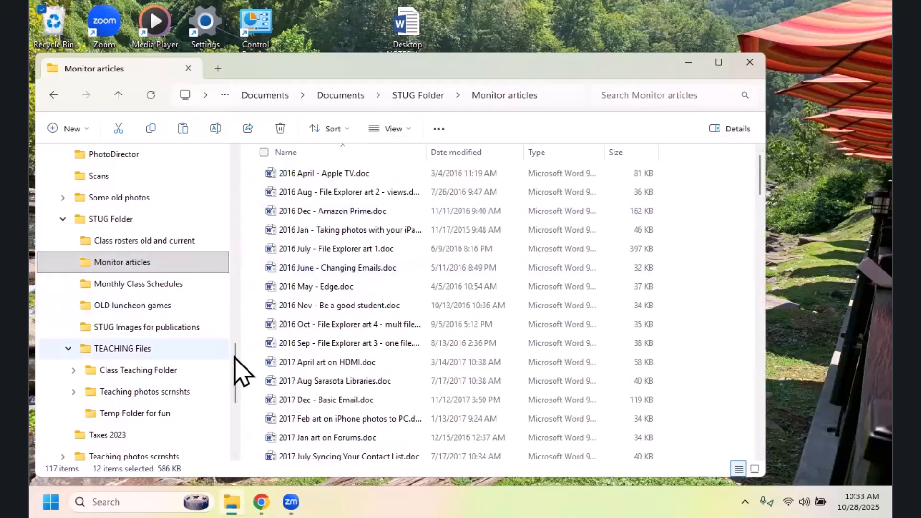
Step: Open the TEACHING Files folder and try selecting the consecutive documents from 2016 July through 2017 April, clearing the selection at the end
left_click_drag(234, 362, 228, 373)
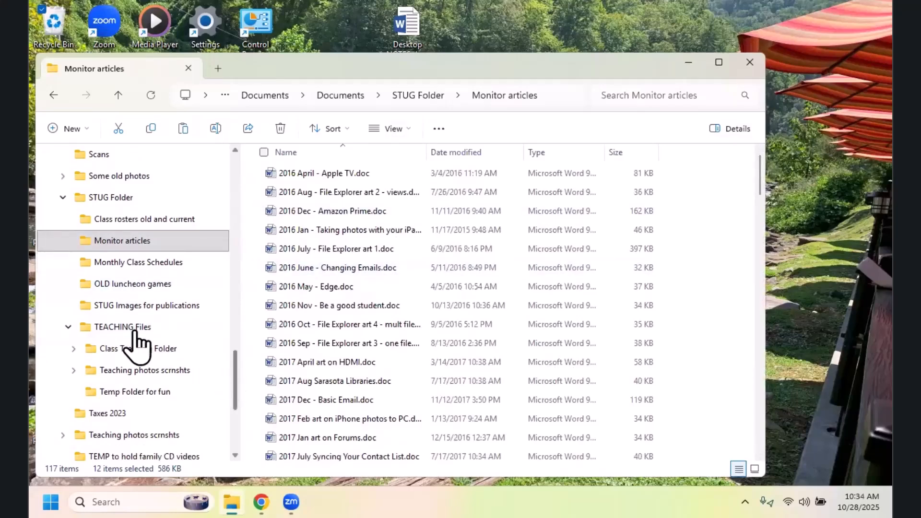
left_click(125, 308)
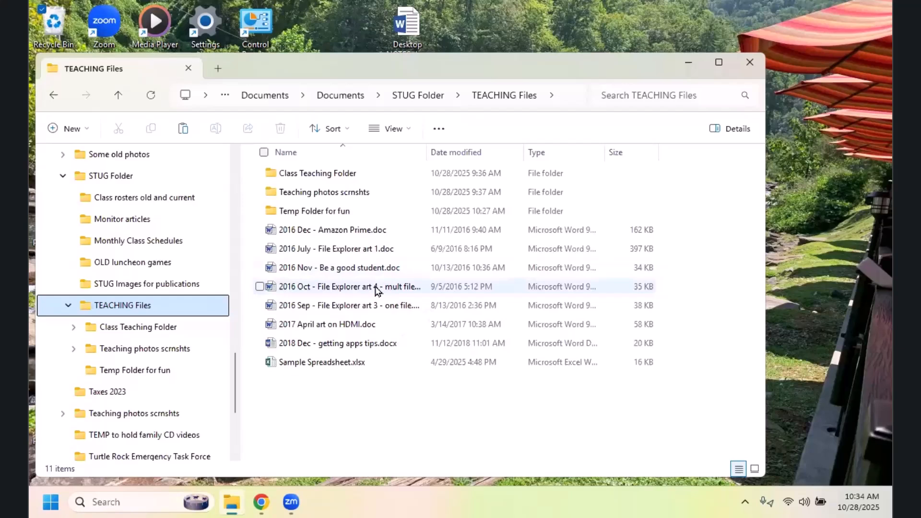
left_click(351, 249)
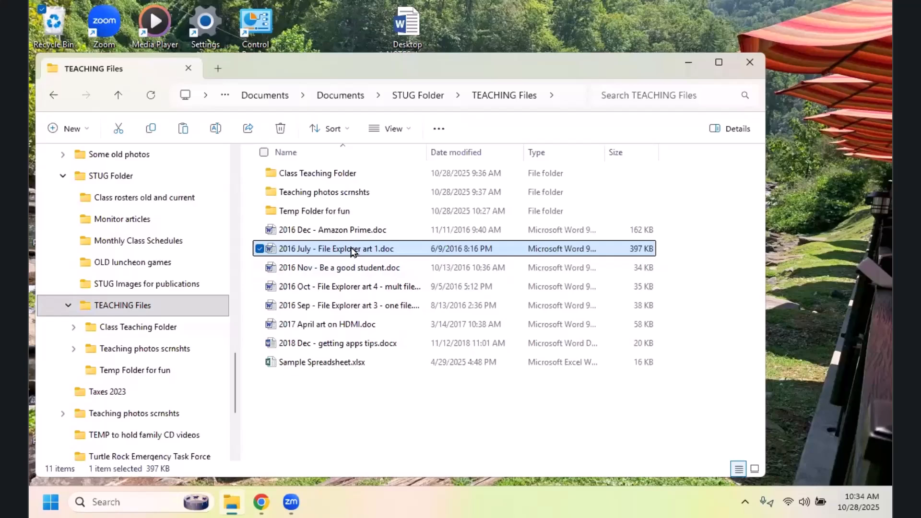
left_click(363, 326, "shift")
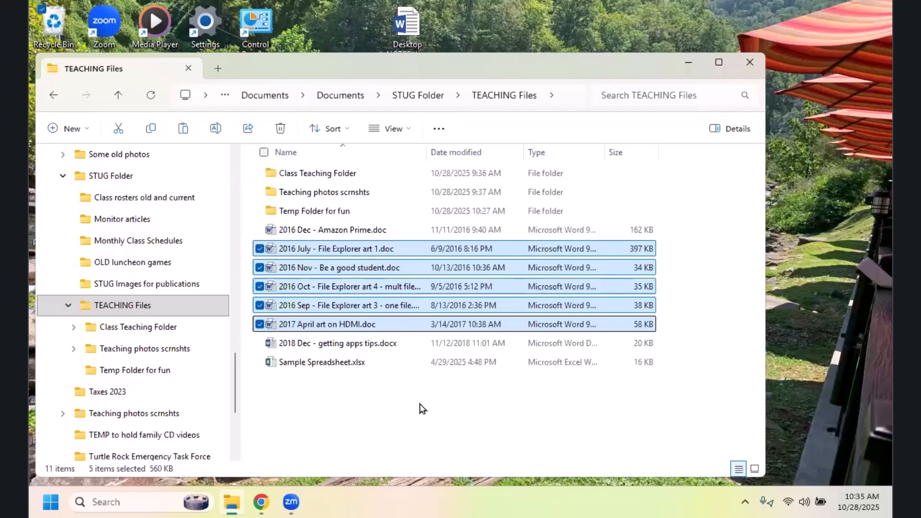
left_click(394, 377)
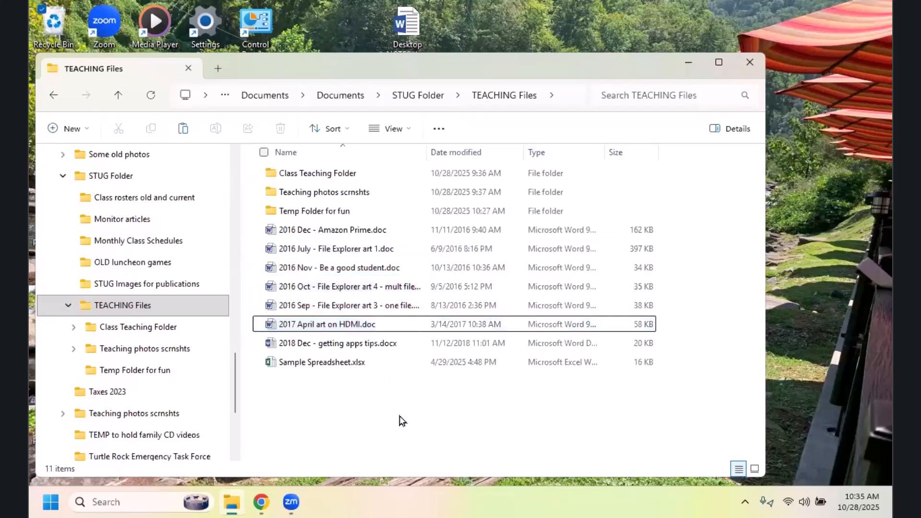
Step: Reselect the range from 2016 July through 2017 April, and replace it with the range from 2016 Sep back up to 2016 July
left_click(340, 251)
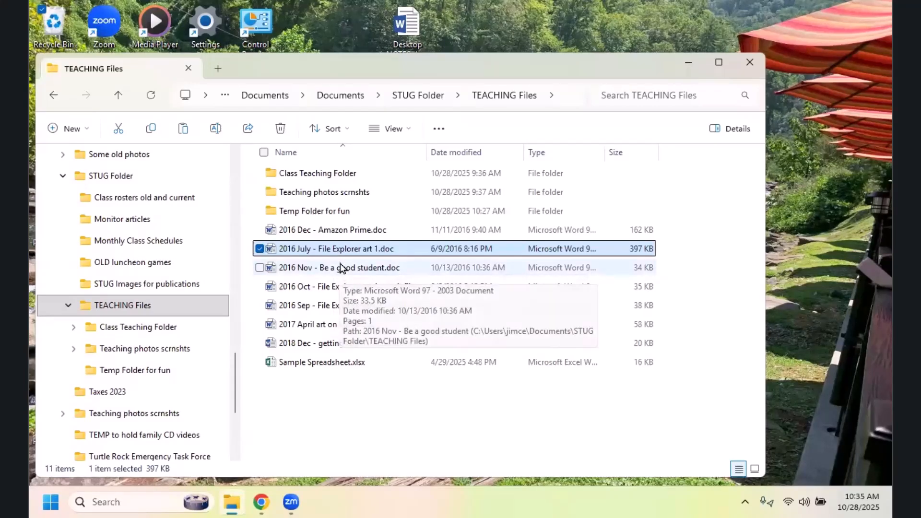
left_click(341, 330, "shift")
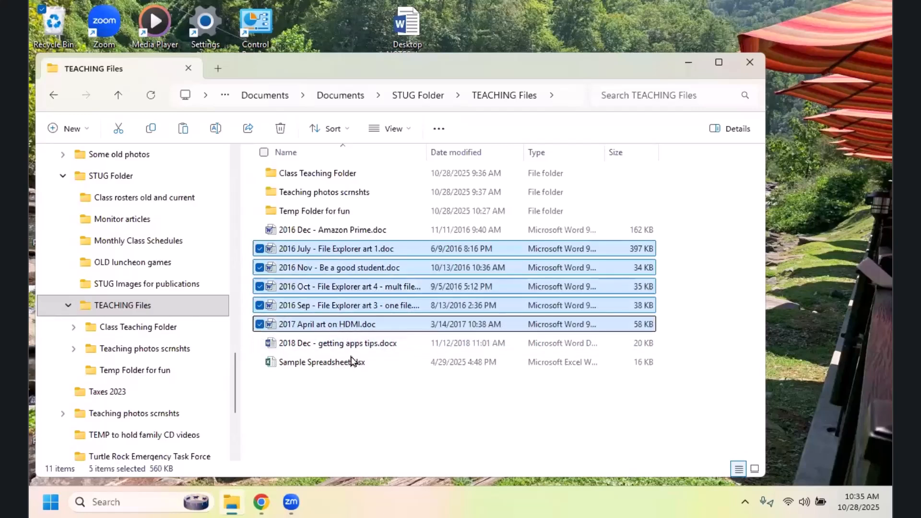
left_click(396, 416)
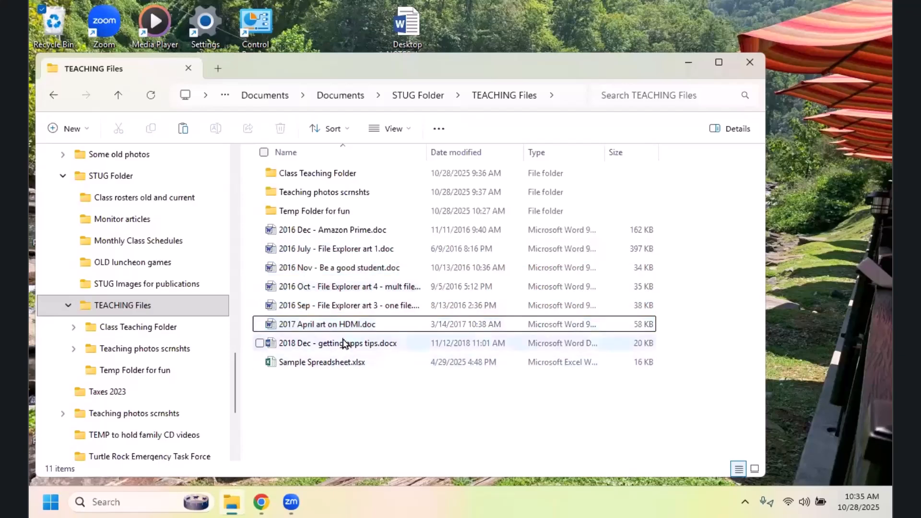
left_click(336, 309)
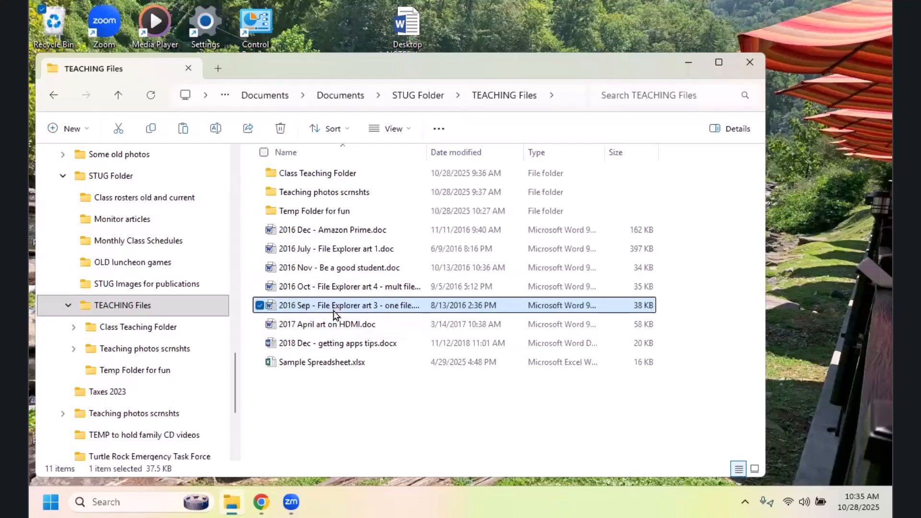
left_click(331, 250, "shift")
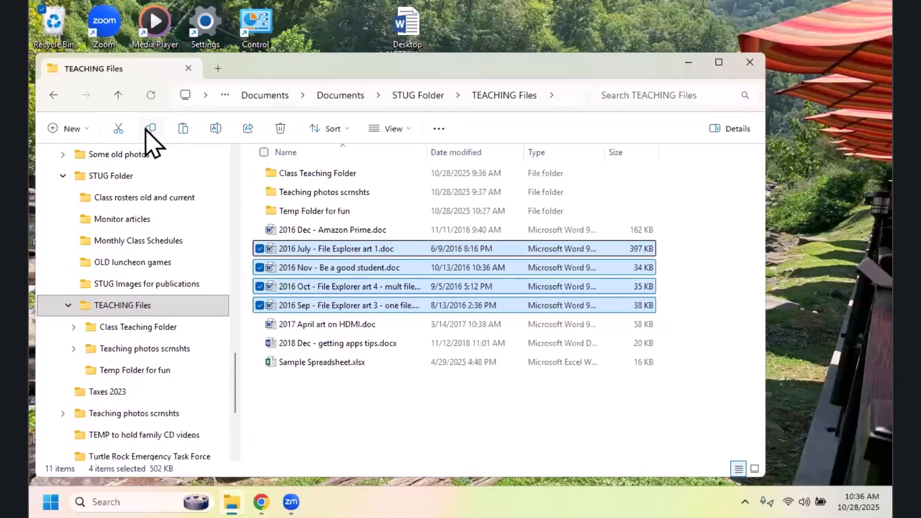
Step: Open the Teaching photos scrnshts folder, view the actions available for it, and return to the TEACHING Files folder
left_click(314, 193)
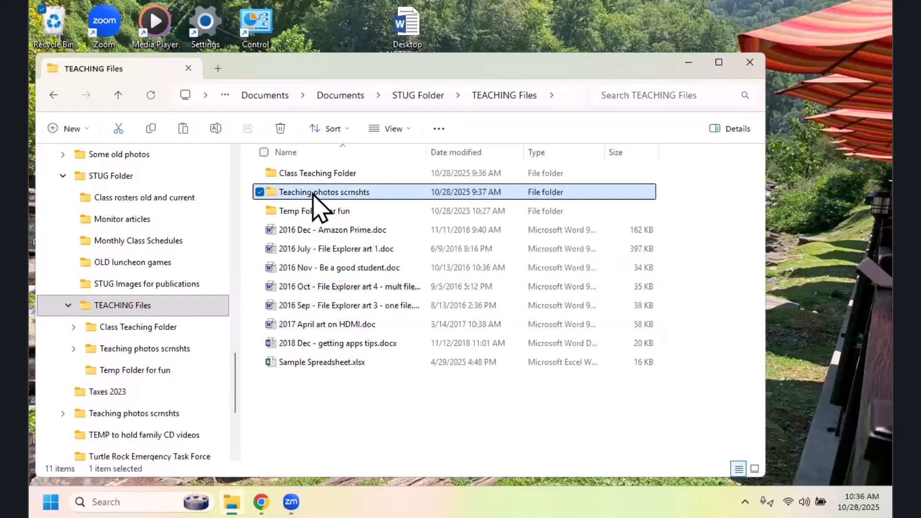
double_click(314, 192)
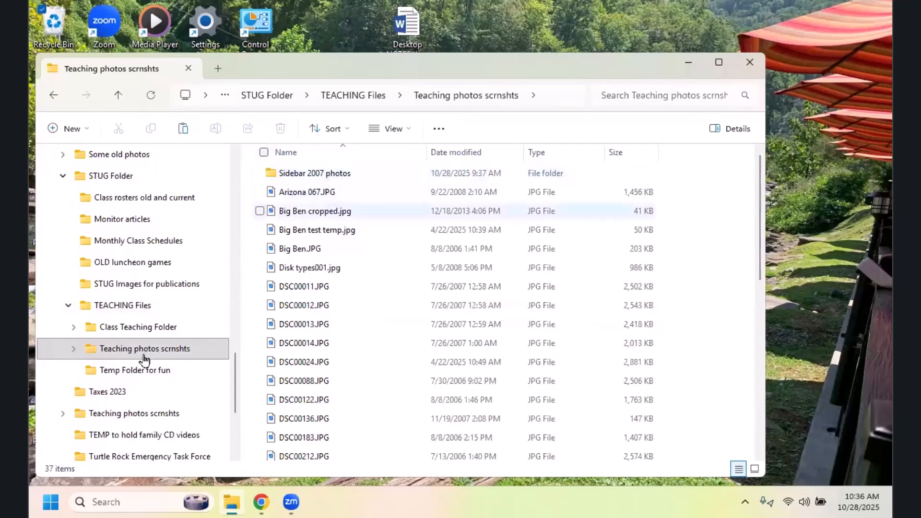
left_click(172, 350)
right_click(173, 355)
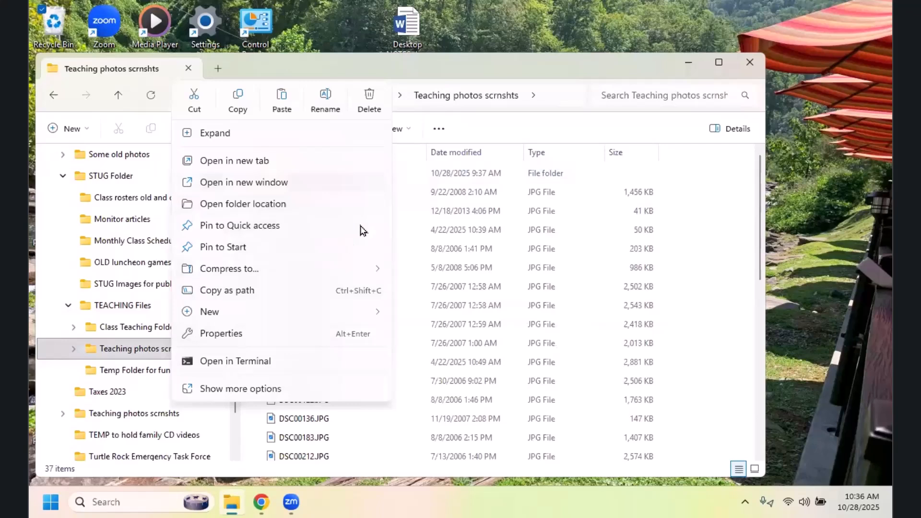
left_click(493, 160)
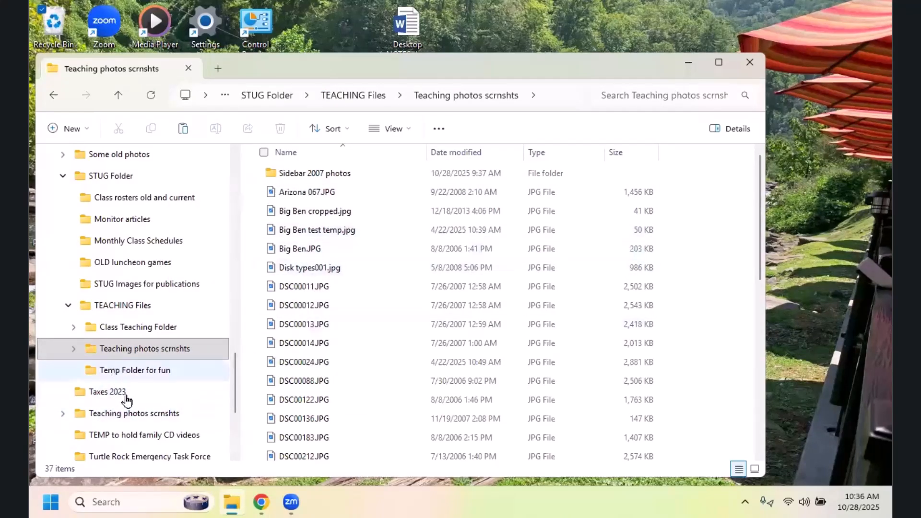
left_click(120, 306)
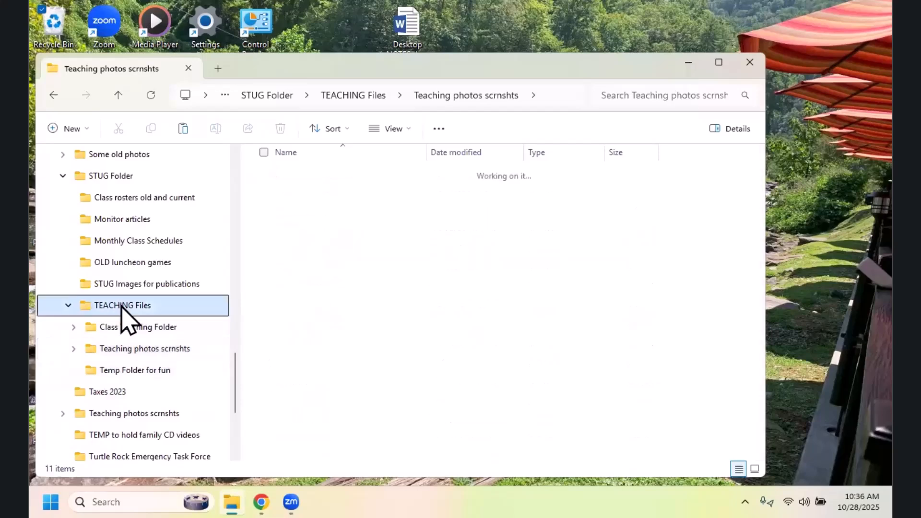
Step: Select the consecutive documents from 2016 July through 2016 Sep, view the actions available for them, and clear the selection
left_click(315, 249)
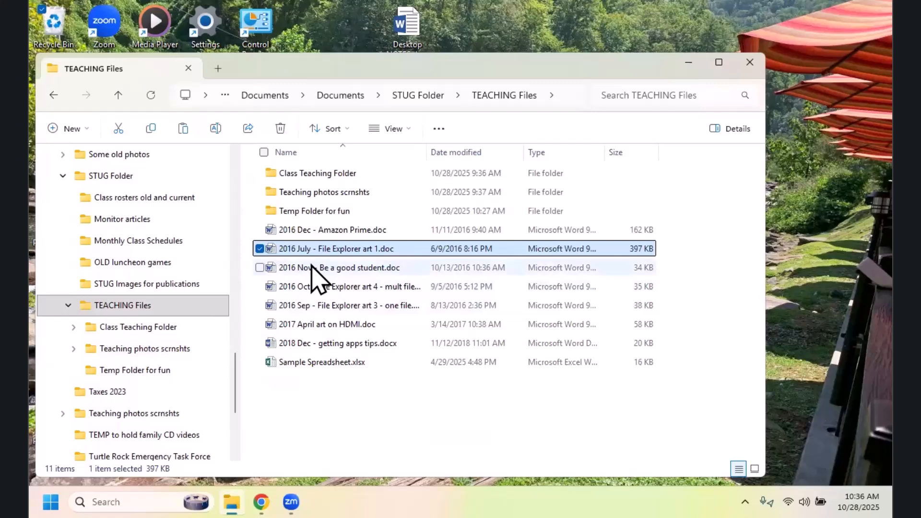
left_click(314, 303, "shift")
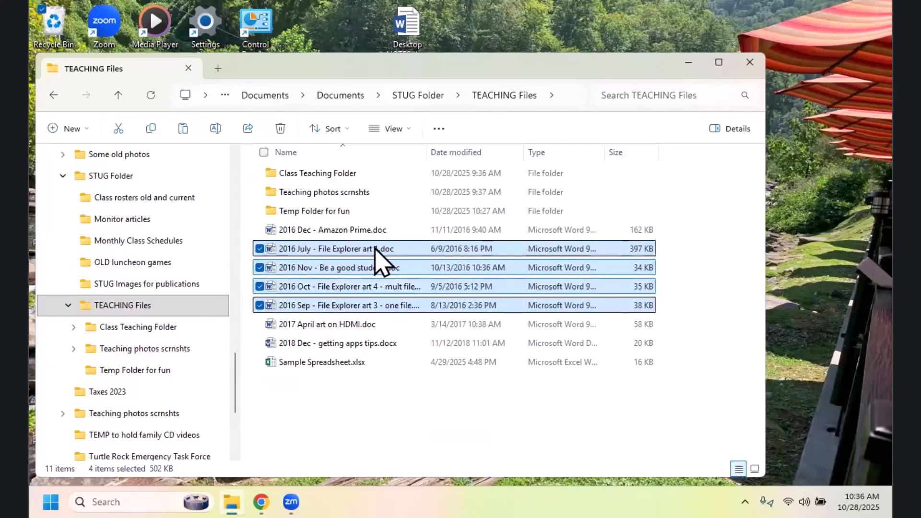
right_click(411, 259)
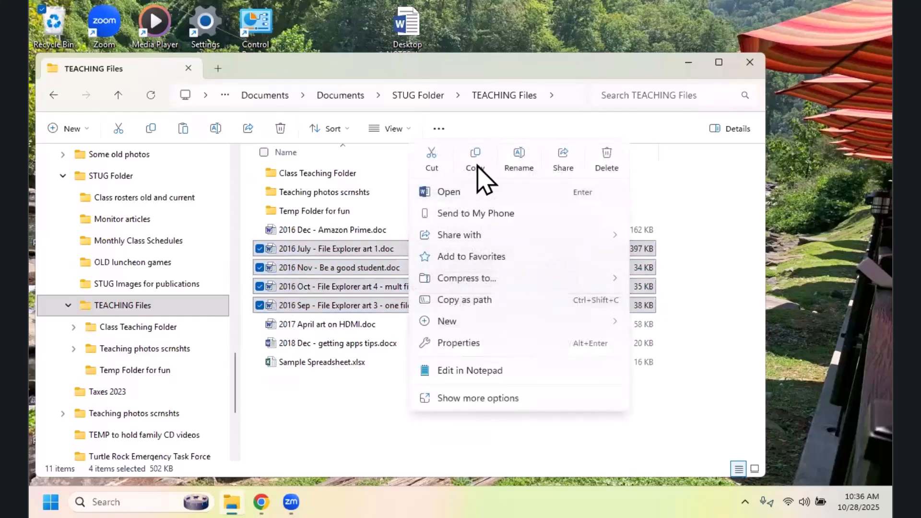
left_click(367, 428)
left_click(367, 428)
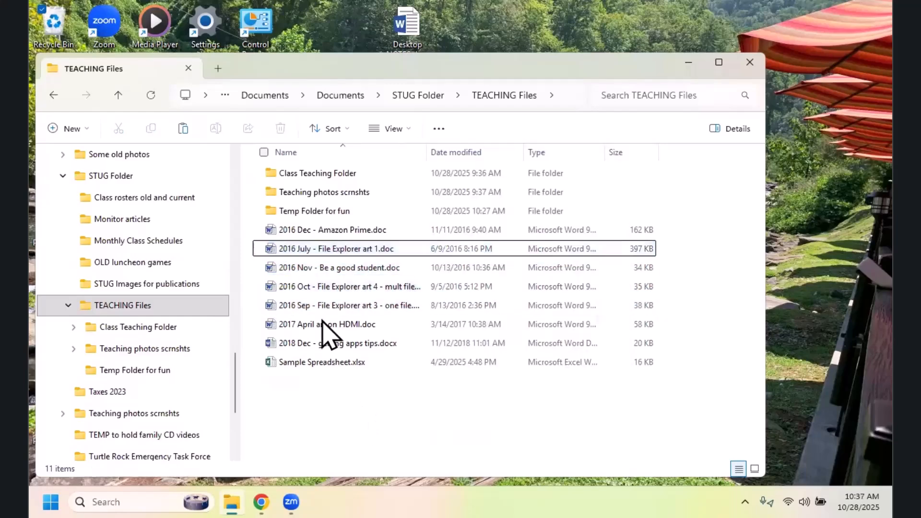
Step: Copy the documents from 2016 July through 2016 Sep into Temp Folder for fun and clear the selection
left_click(288, 254)
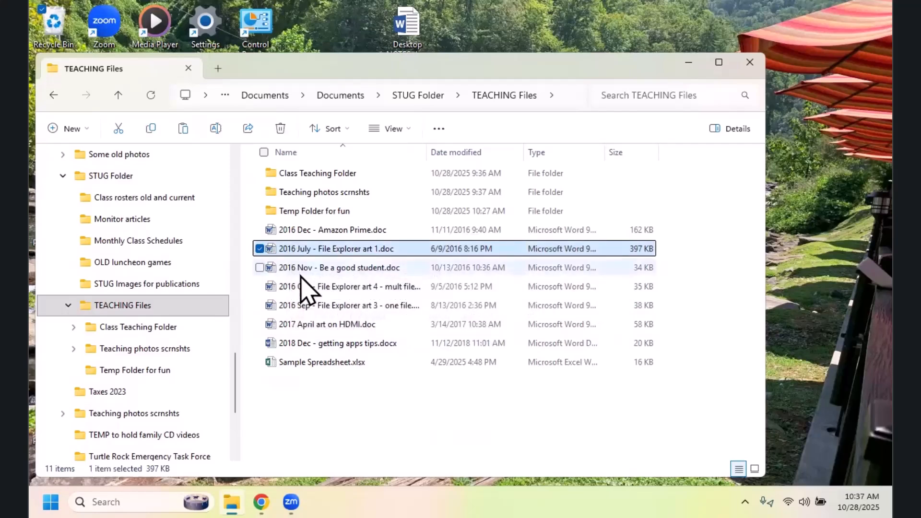
left_click(317, 307, "shift")
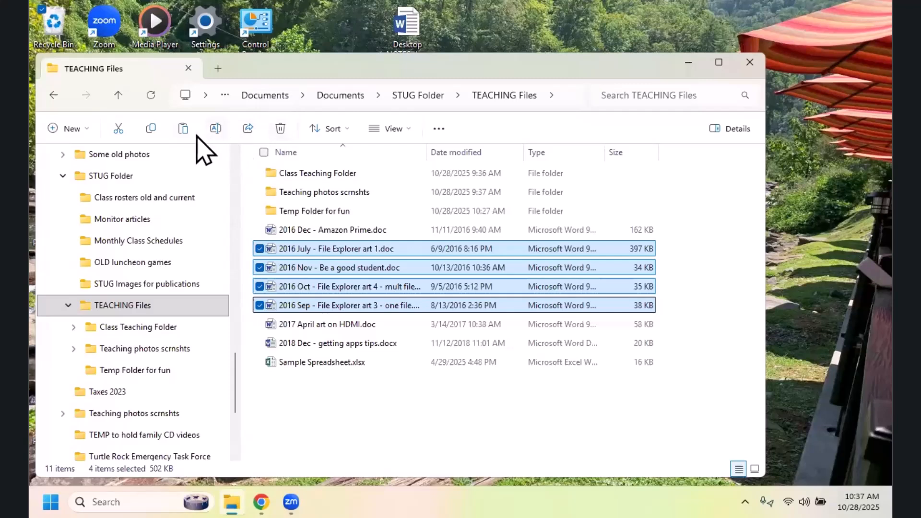
left_click(150, 128)
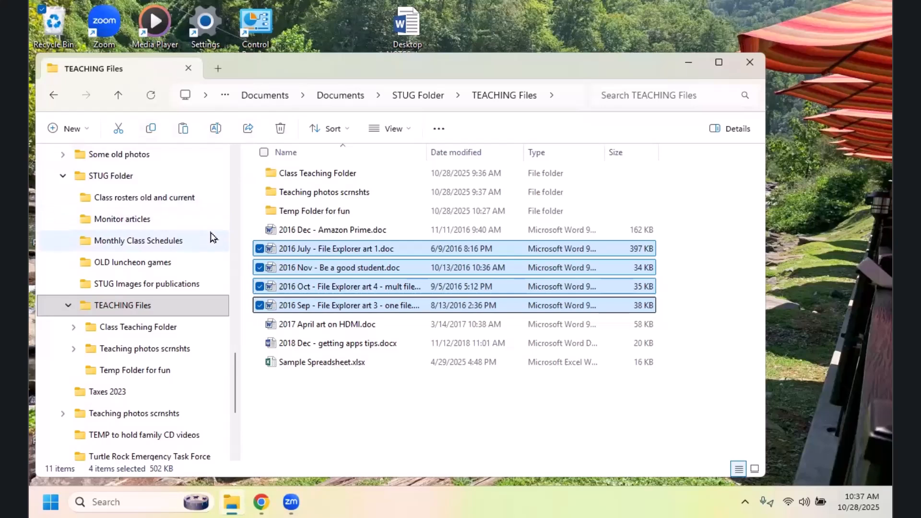
double_click(324, 208)
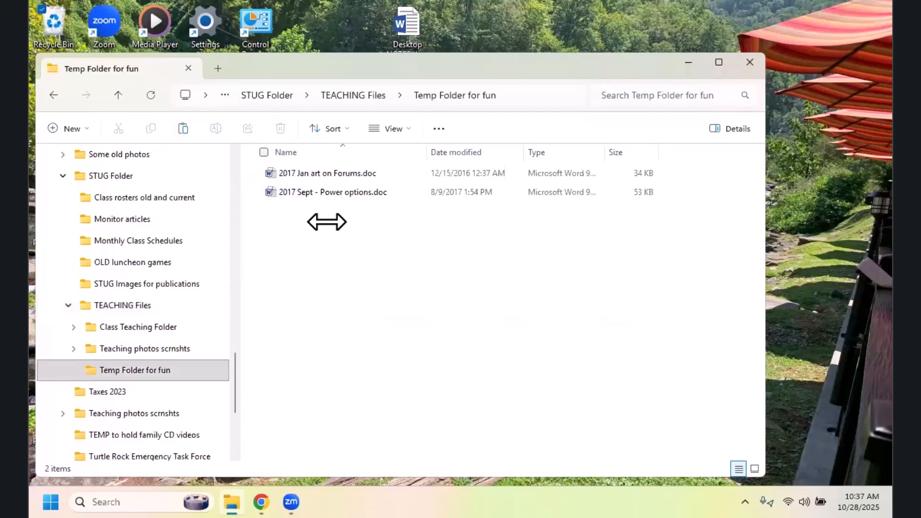
right_click(327, 222)
left_click(353, 200)
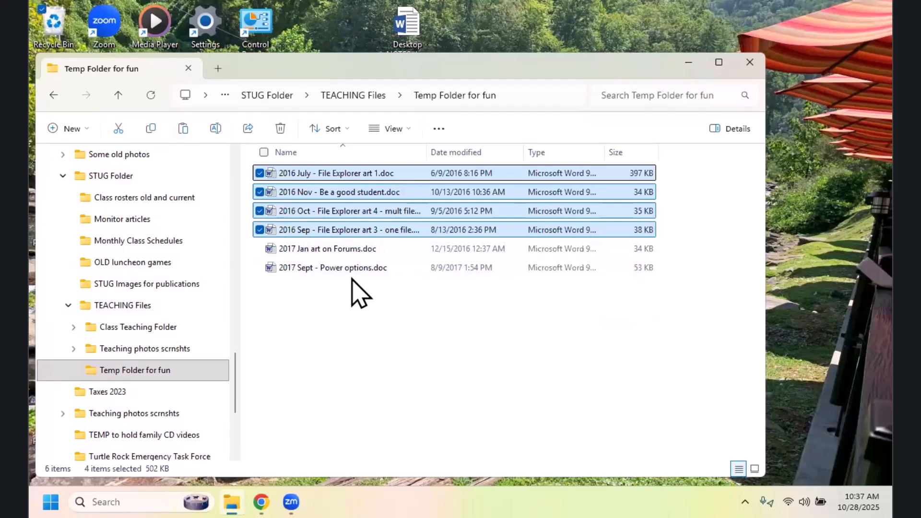
left_click(352, 280)
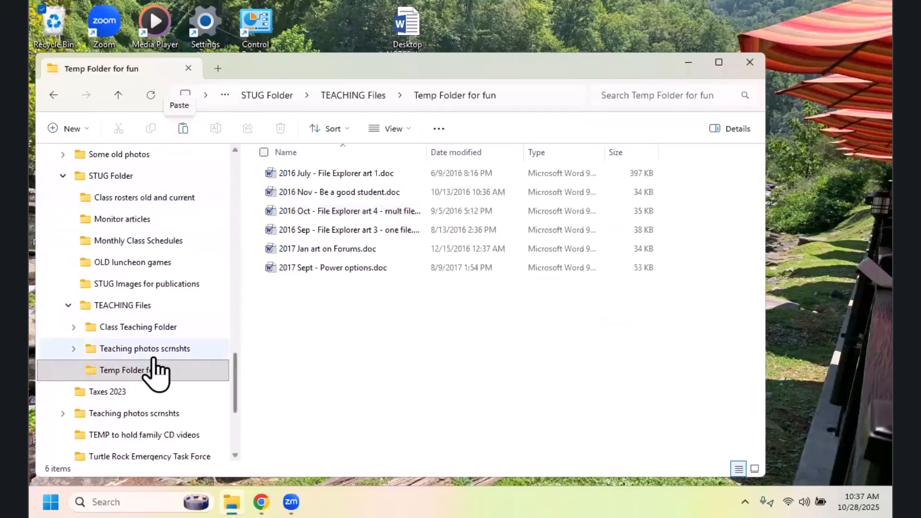
Step: Paste the same copied documents into Class Teaching Folder, and widen the Name column enough to show the full file names
left_click(146, 326)
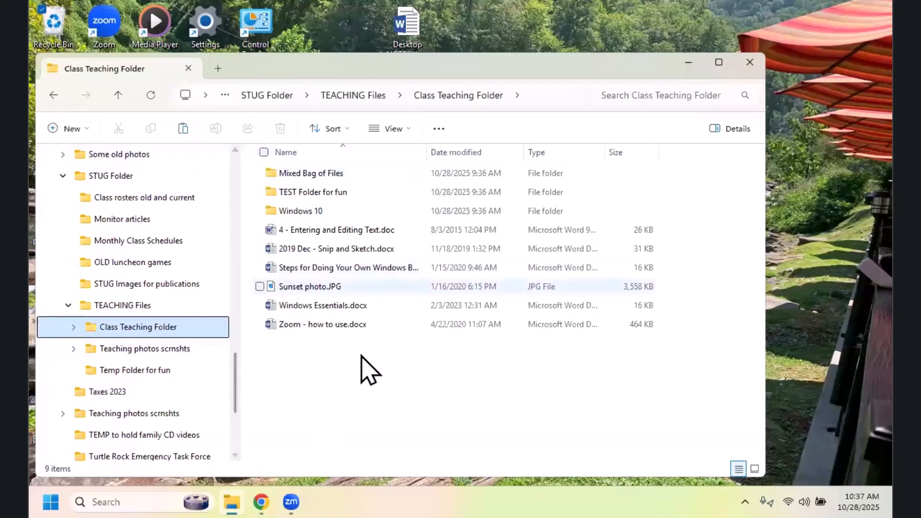
left_click(183, 128)
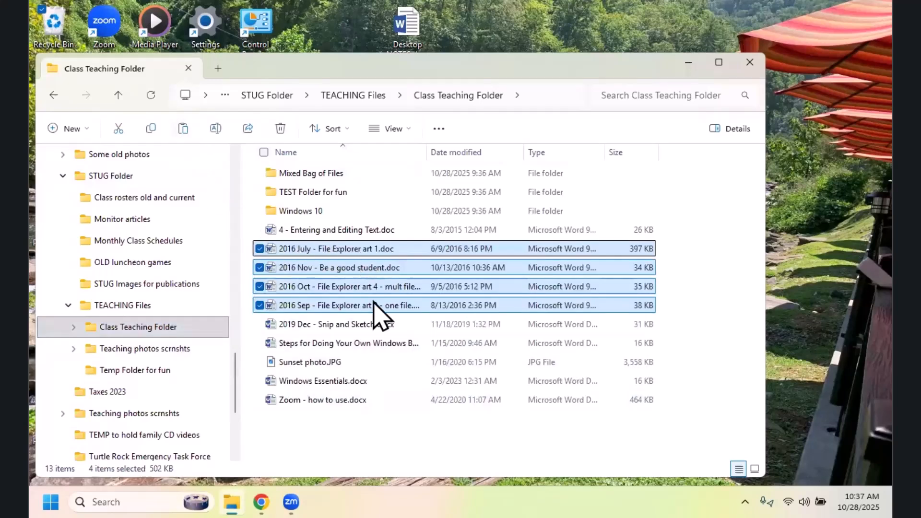
left_click(409, 438)
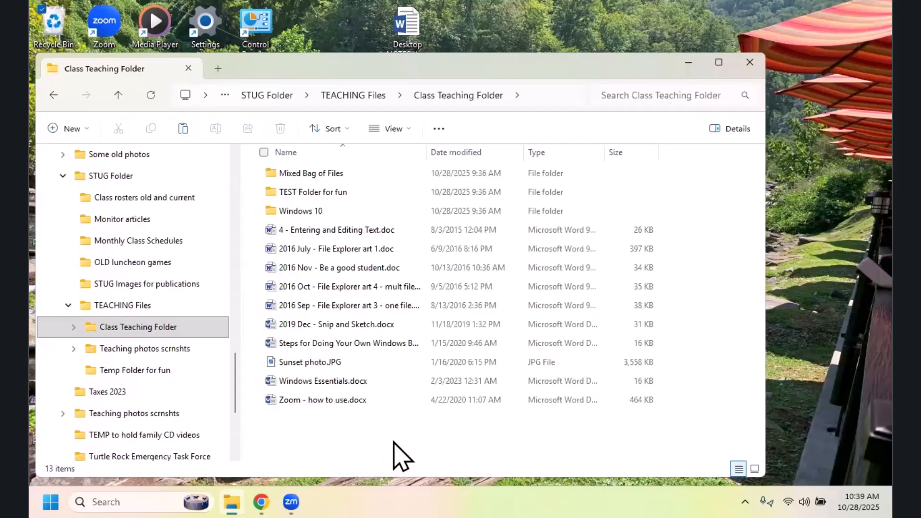
left_click_drag(426, 152, 478, 165)
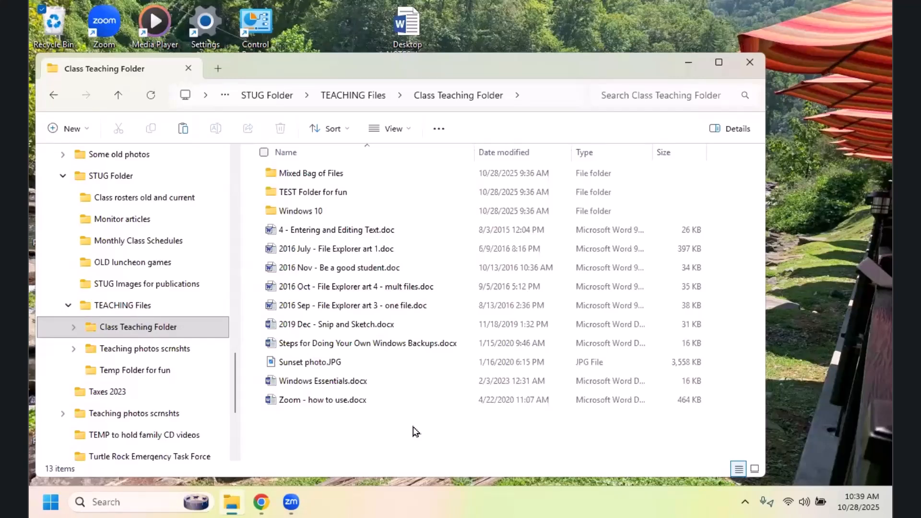
Step: View the actions available for the 2016 Oct - File Explorer art 4 document and clear the selection
left_click(320, 289)
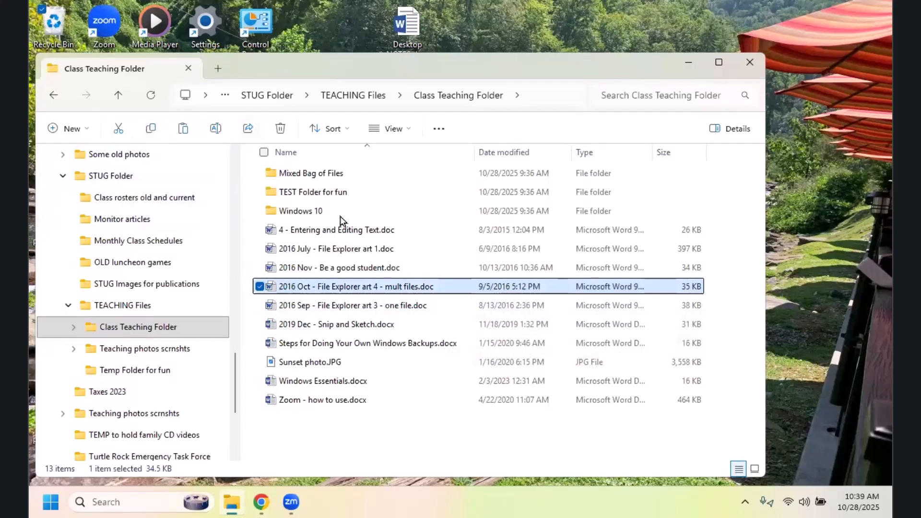
right_click(451, 288)
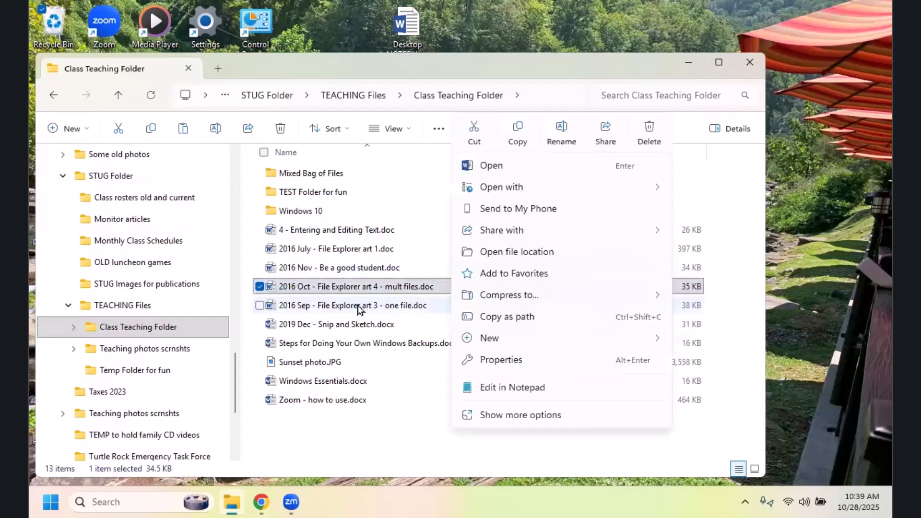
left_click(395, 444)
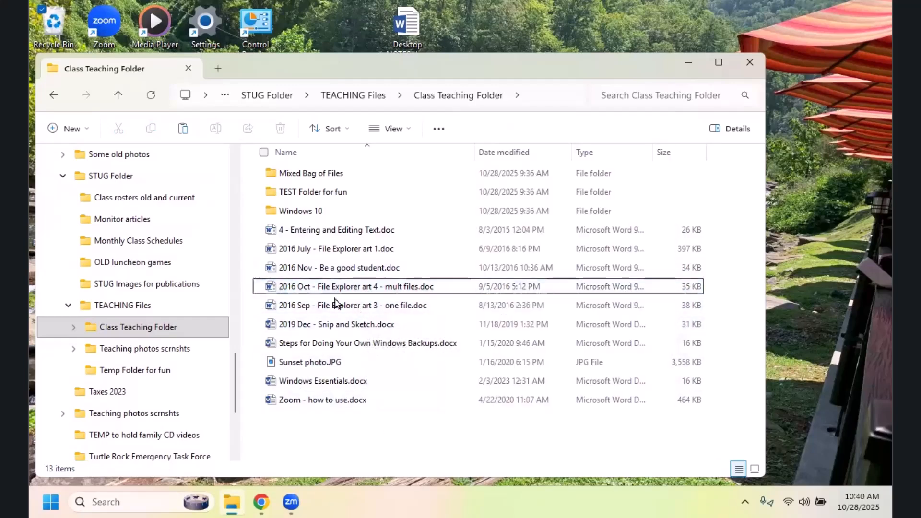
Step: Examine the standard and extended actions for the 2016 Sep - File Explorer art 3 document, then dismiss them
left_click(330, 307)
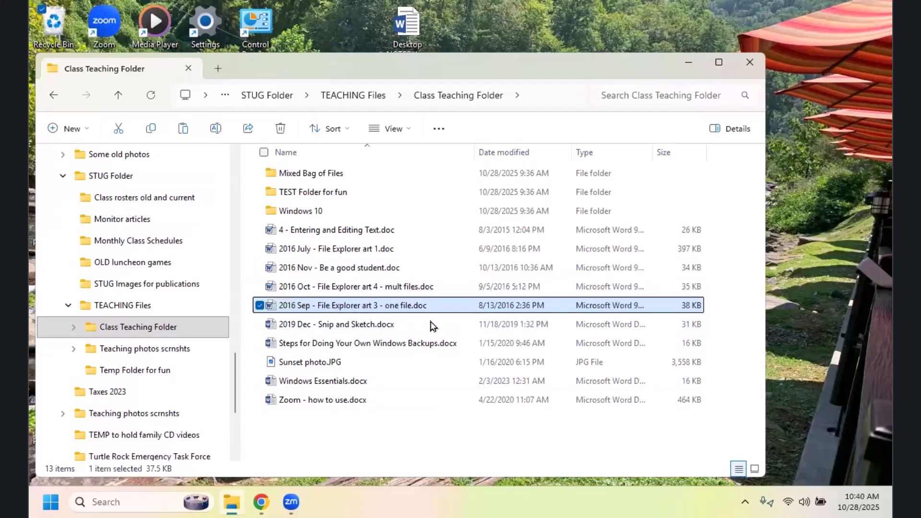
right_click(454, 312)
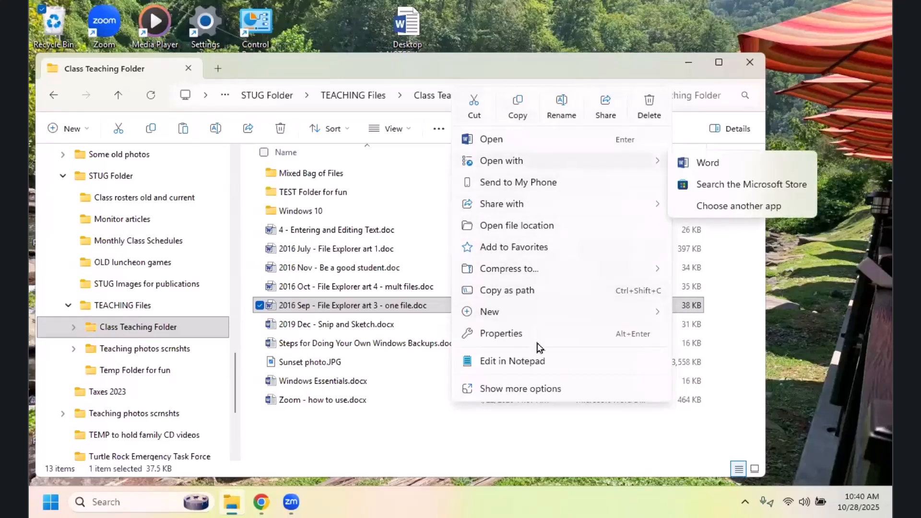
left_click(528, 391)
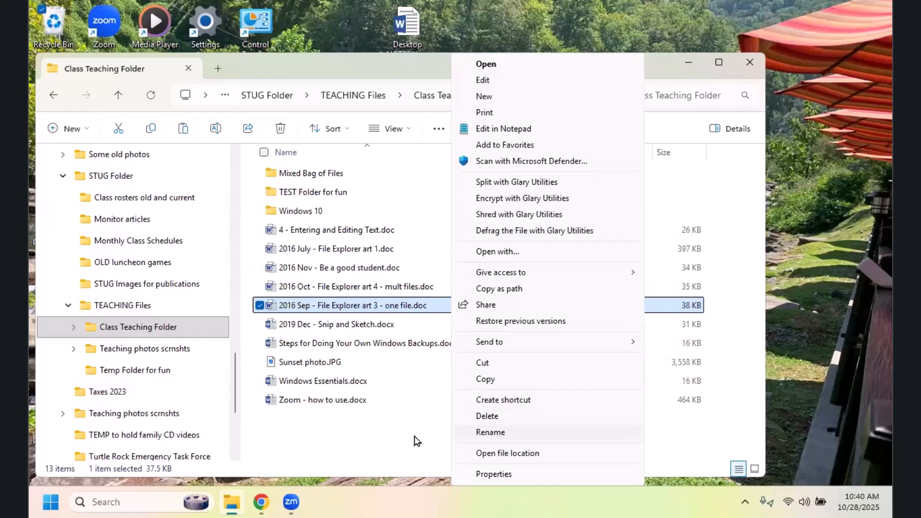
left_click(473, 411)
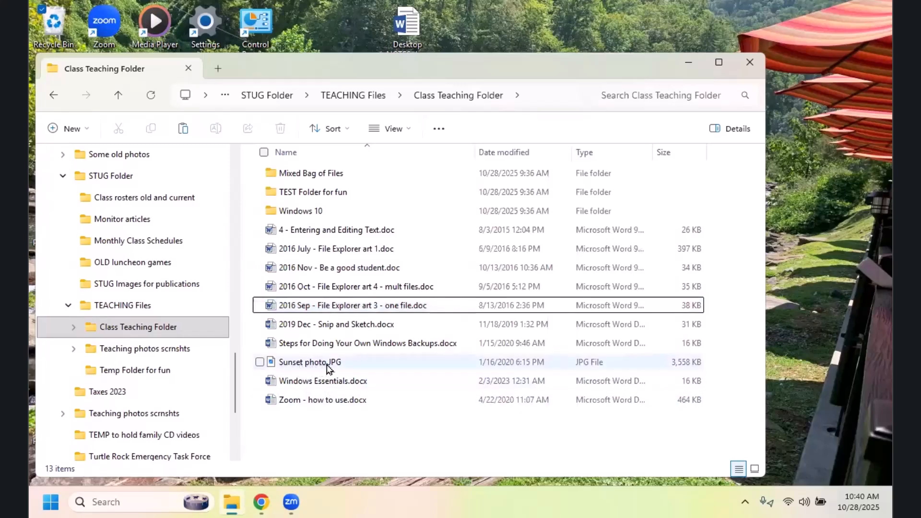
Step: Select Sunset photo.JPG and examine its available file actions, including the Open with and Share with choices
mouse_move(329, 368)
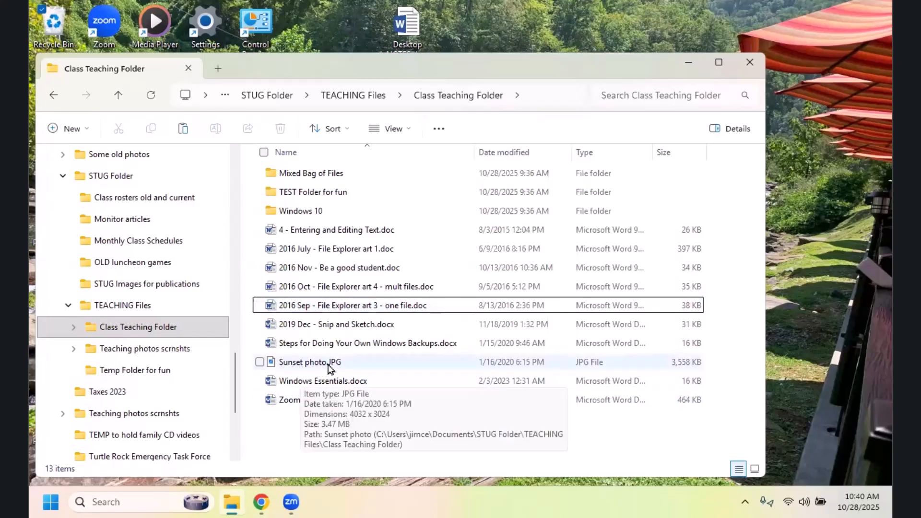
right_click(442, 368)
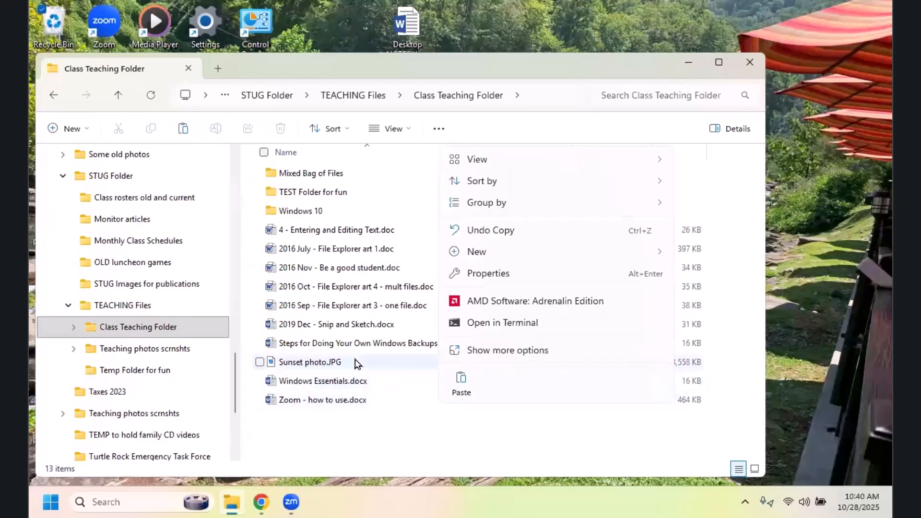
left_click(393, 368)
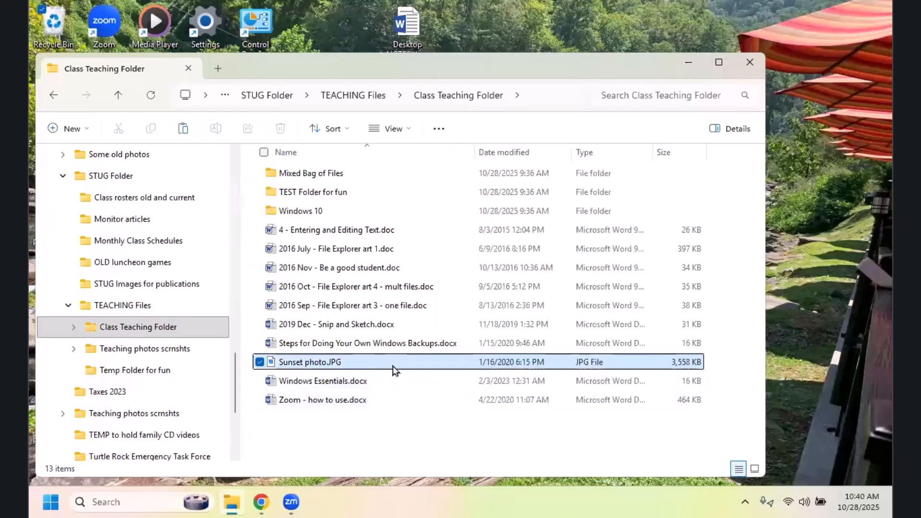
right_click(419, 368)
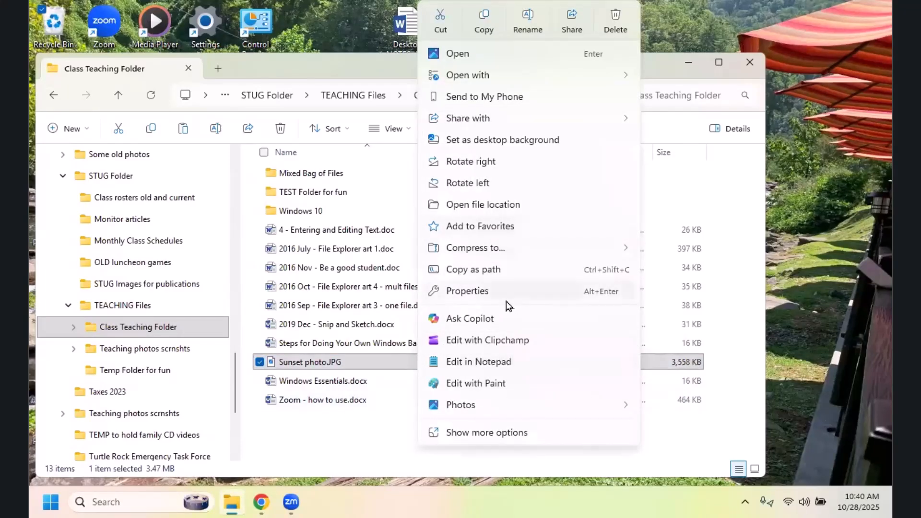
mouse_move(494, 76)
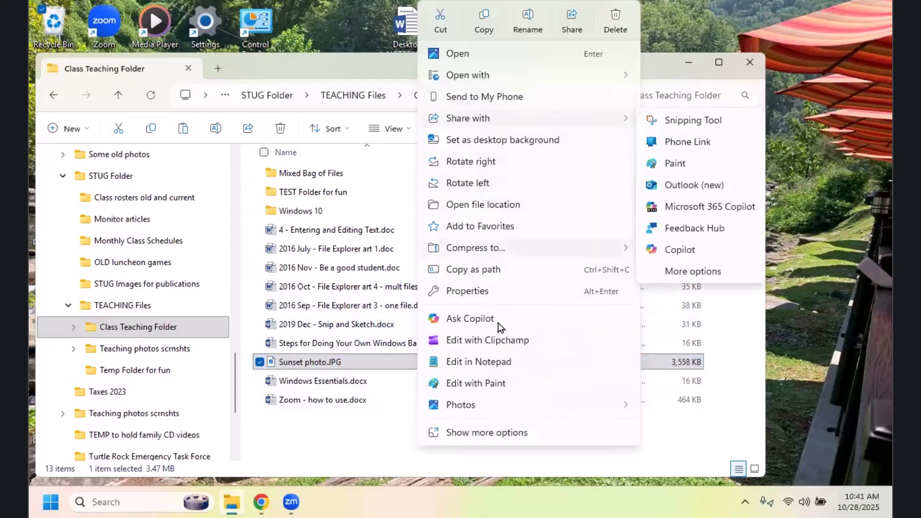
Step: Rename Sunset photo.JPG to "This is a new name for this photo.JPG" and select the renamed file
left_click(496, 439)
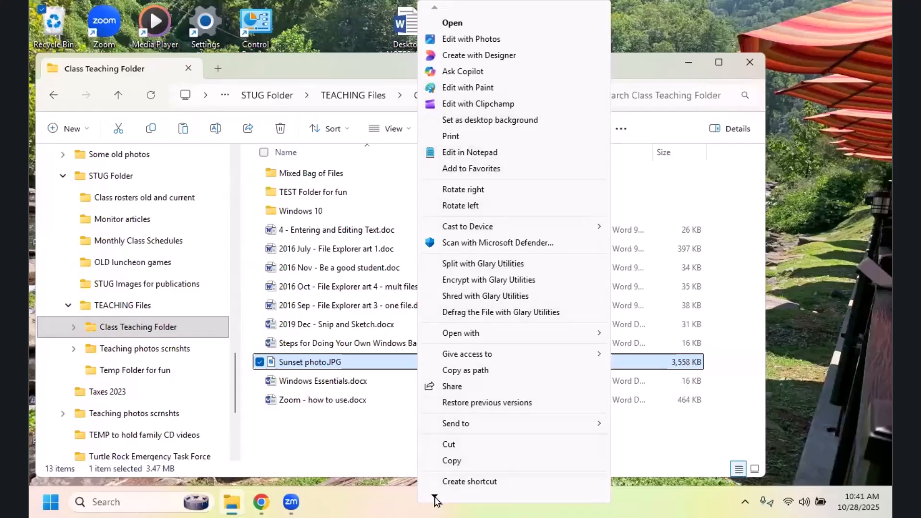
mouse_move(435, 499)
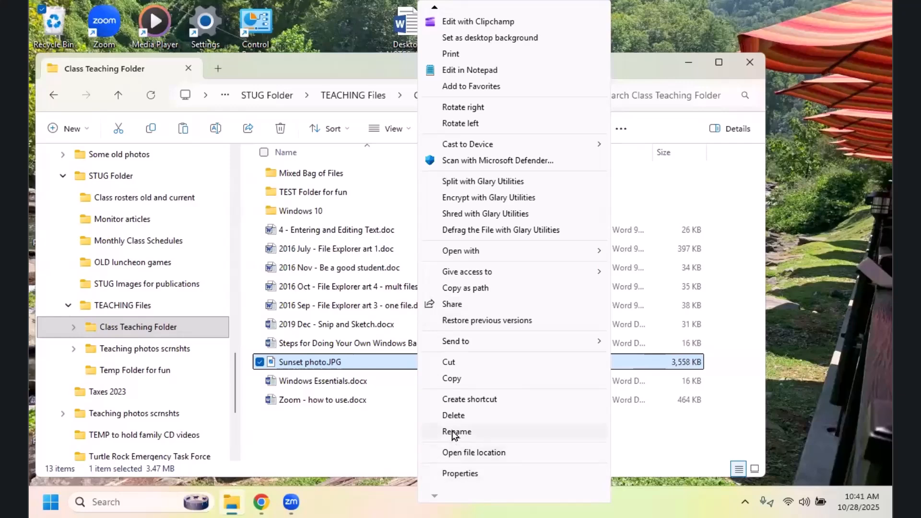
left_click(454, 432)
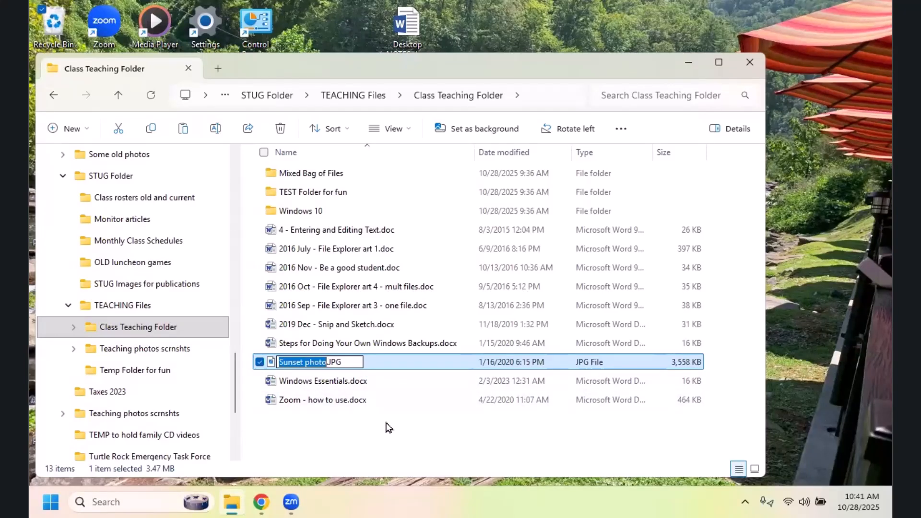
type("This is a")
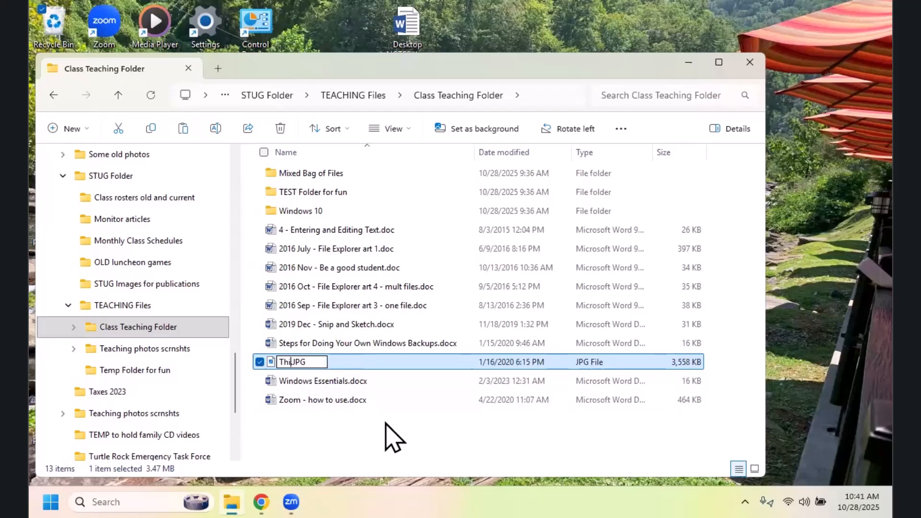
type(" new name f")
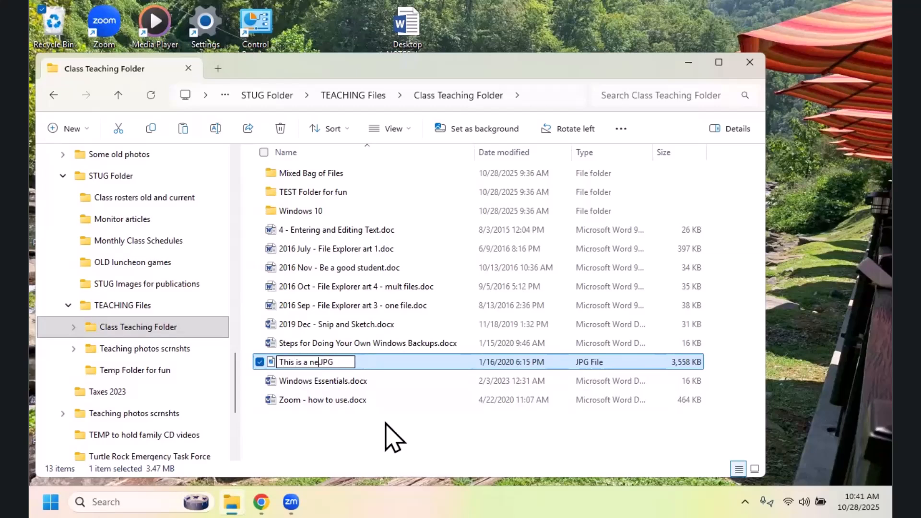
type("or this p")
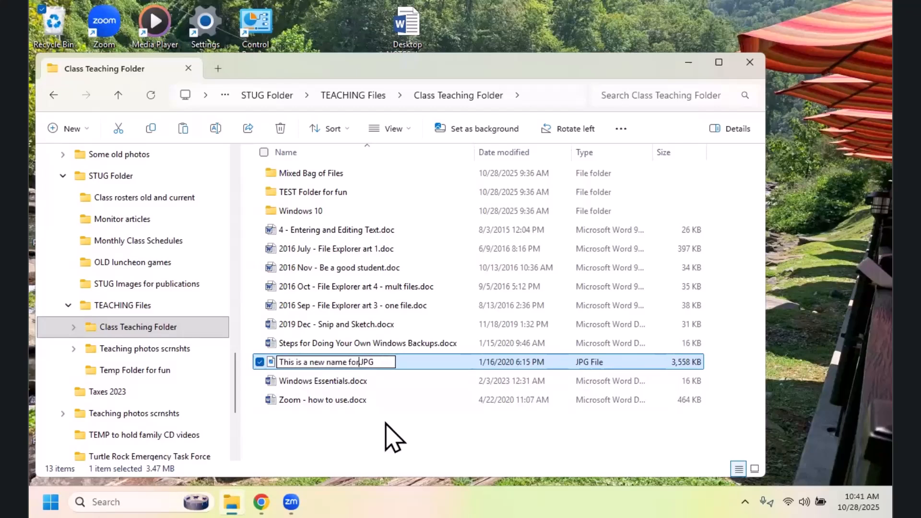
type("hotoo")
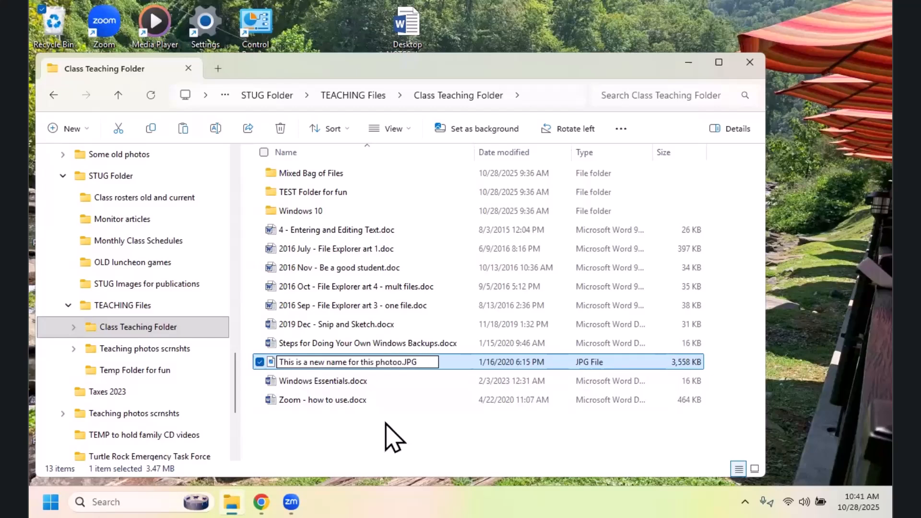
key("BackSpace")
left_click(373, 425)
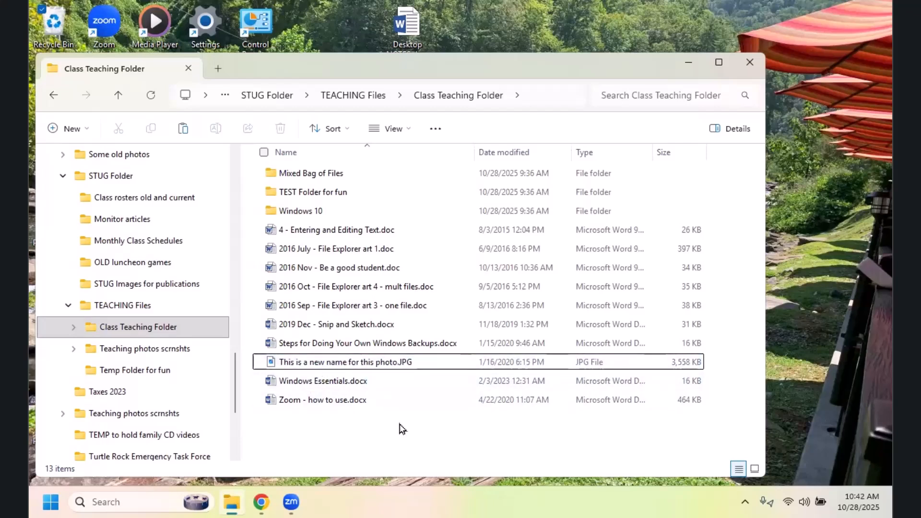
left_click(371, 364)
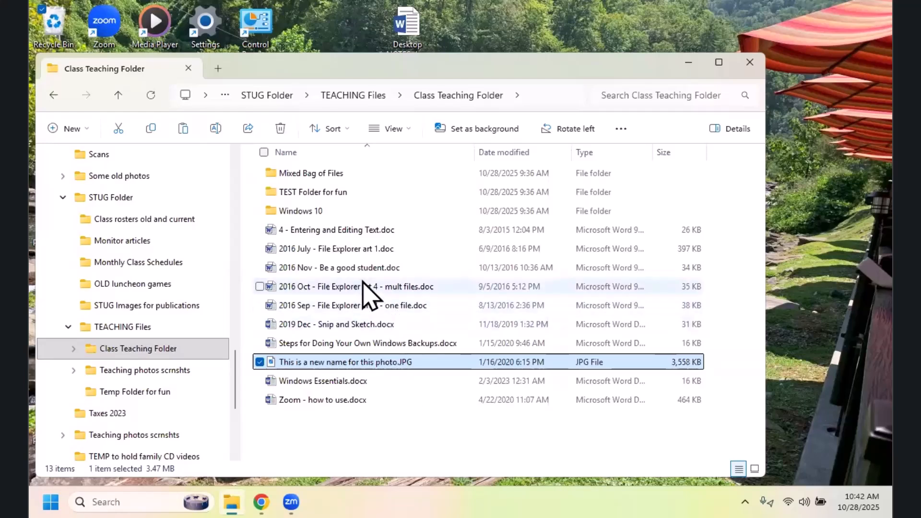
Step: Copy the Windows 10 folder from Class Teaching Folder into the Mixed Bag of Files folder and clear the selection
left_click(314, 211)
right_click(315, 214)
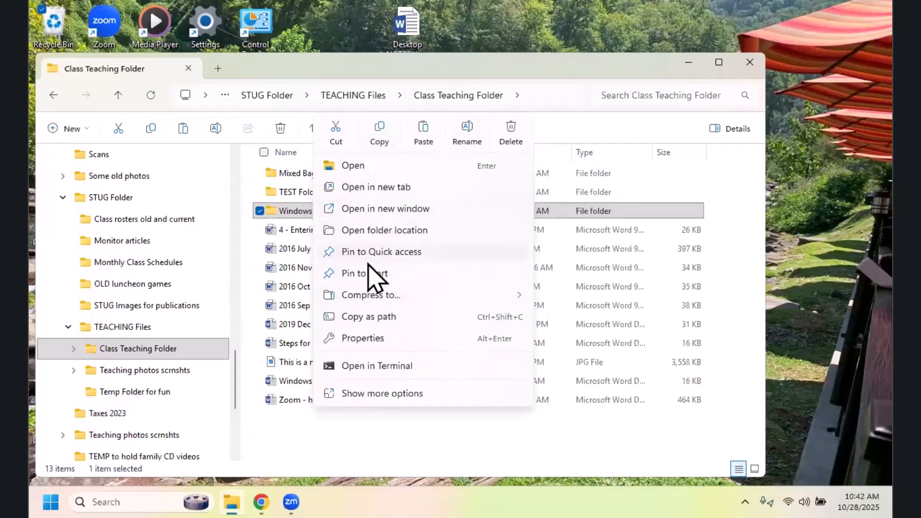
left_click(381, 144)
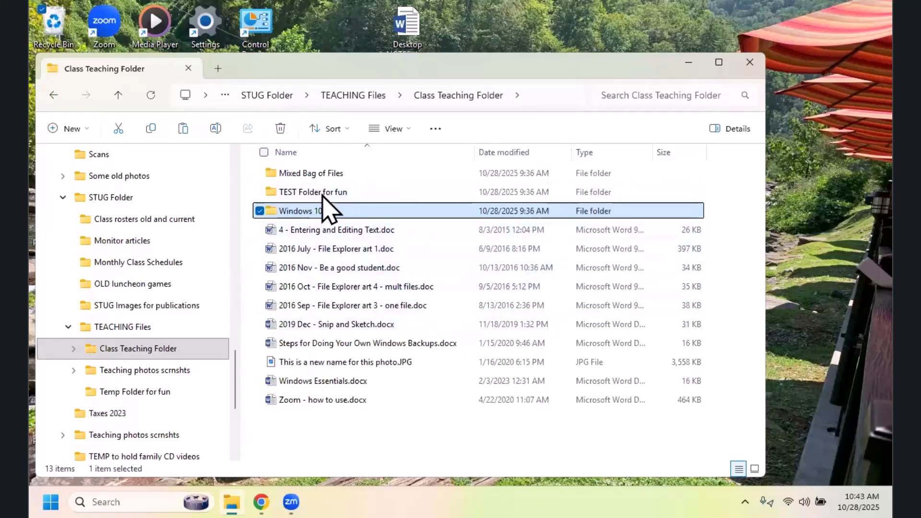
double_click(319, 178)
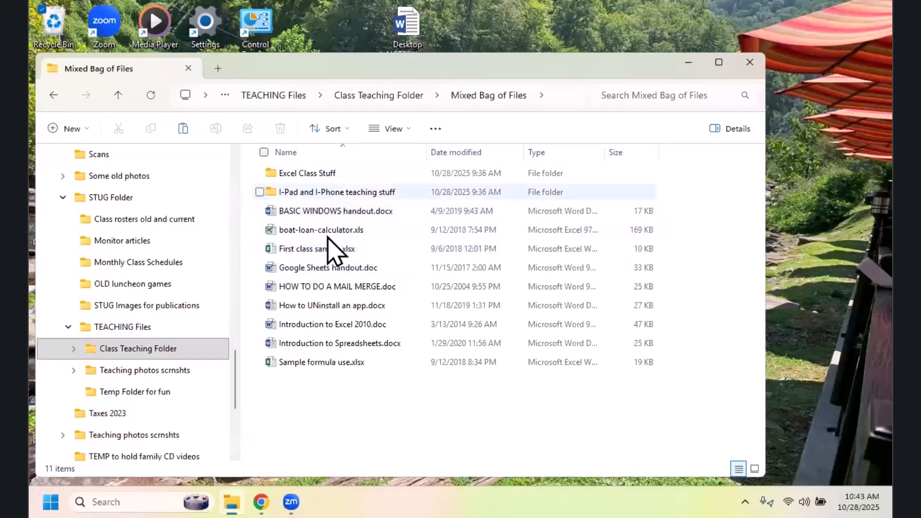
left_click(184, 129)
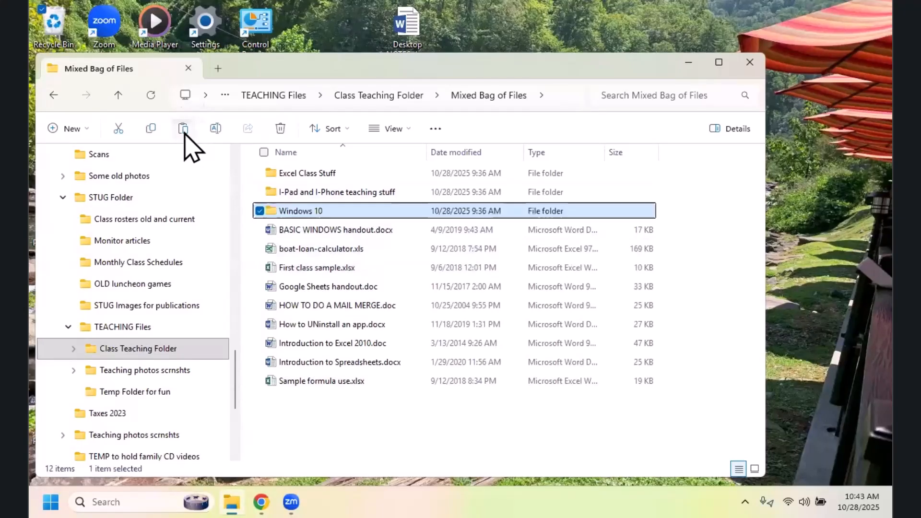
left_click(384, 417)
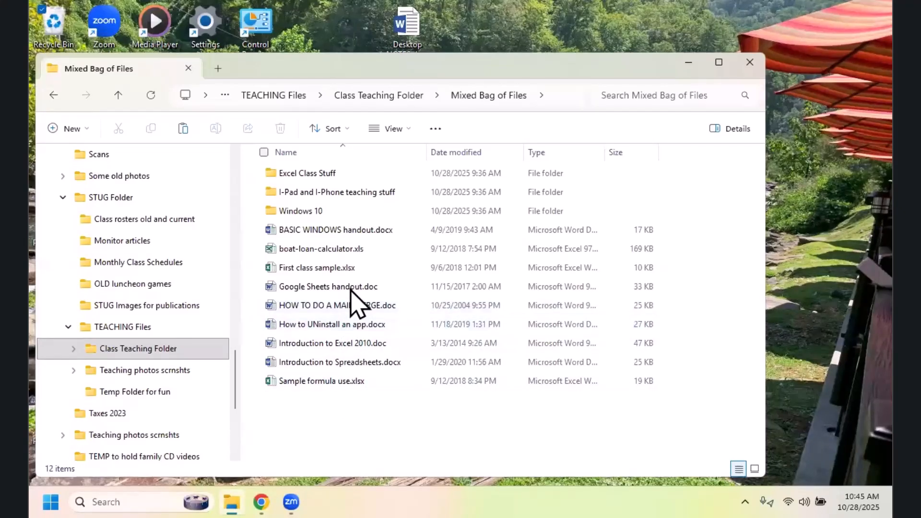
Step: Delete Google Sheets handout.doc from the Mixed Bag of Files folder
mouse_move(351, 289)
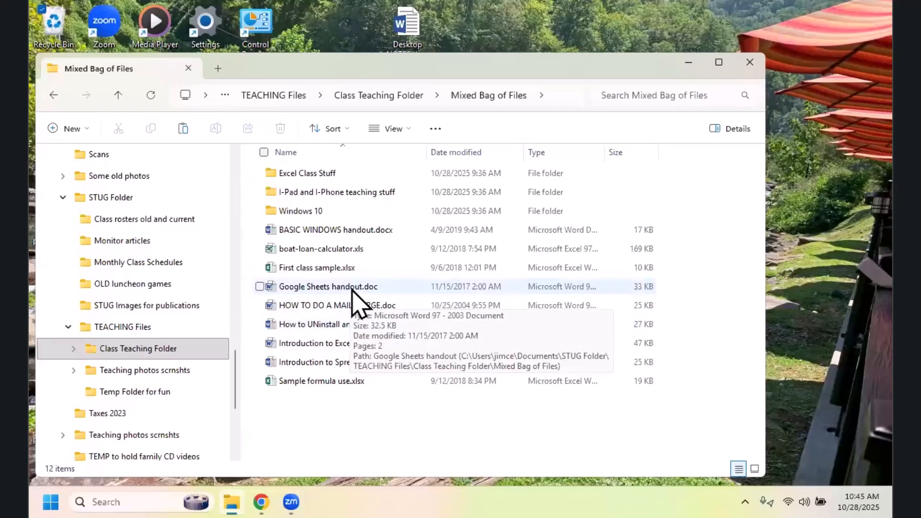
right_click(352, 290)
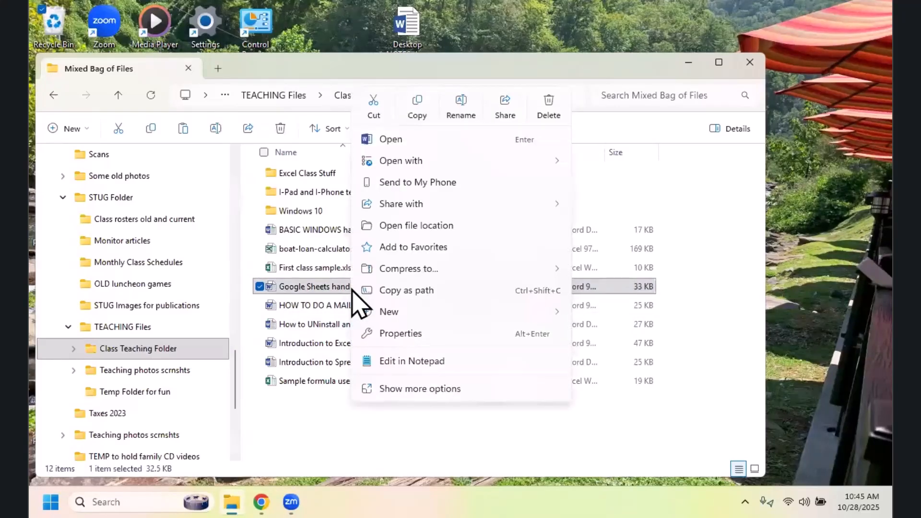
left_click(549, 103)
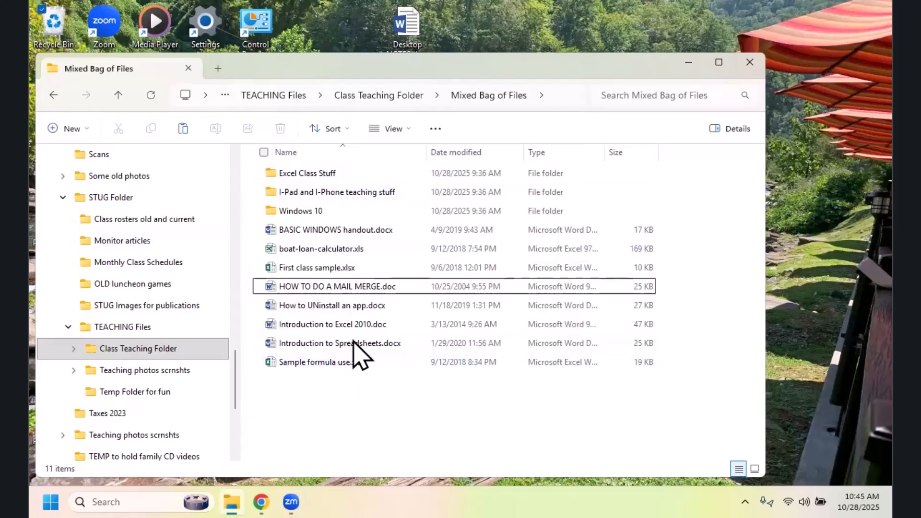
Step: Select the consecutive files from boat-loan-calculator.xls through Introduction to Excel 2010.doc, view their available actions, and clear the selection
left_click(306, 262)
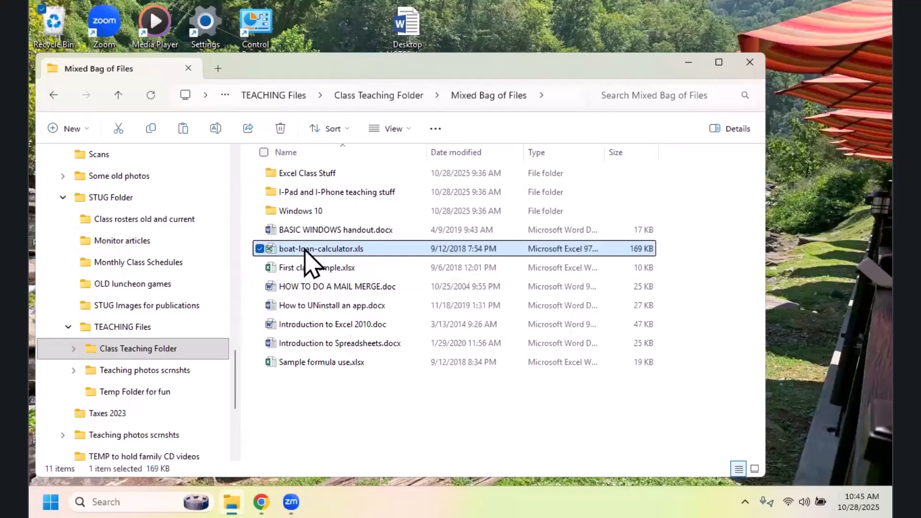
mouse_move(306, 252)
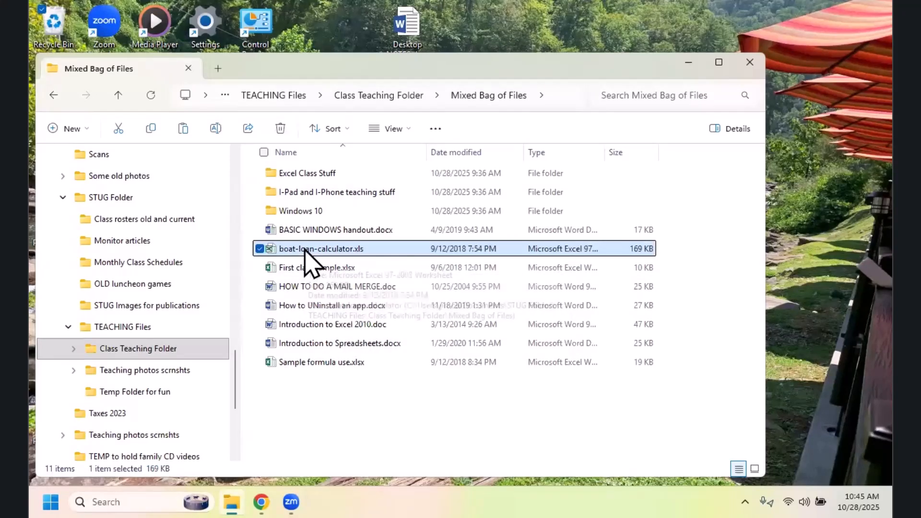
left_click(316, 327, "shift")
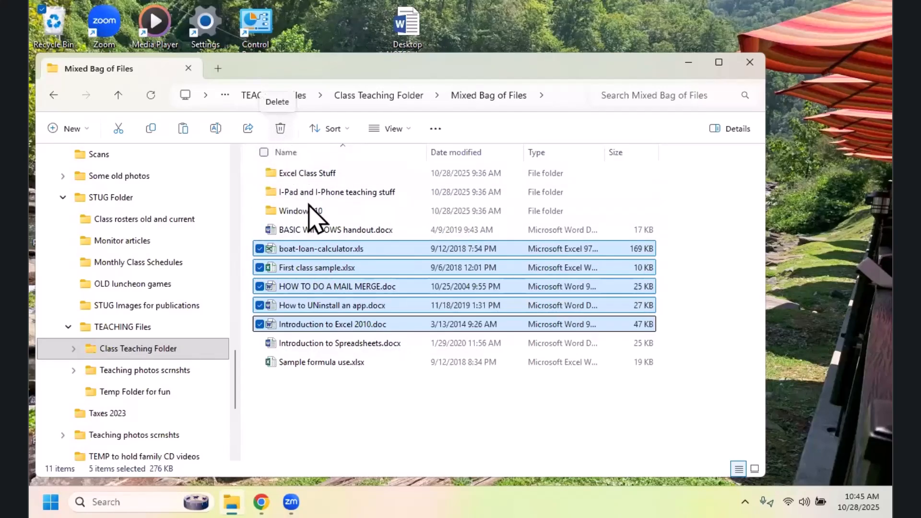
right_click(411, 267)
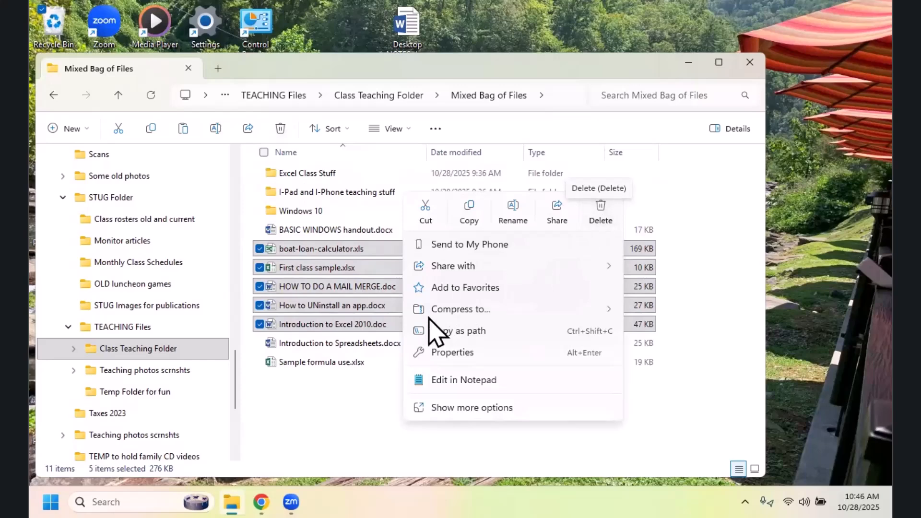
left_click(354, 395)
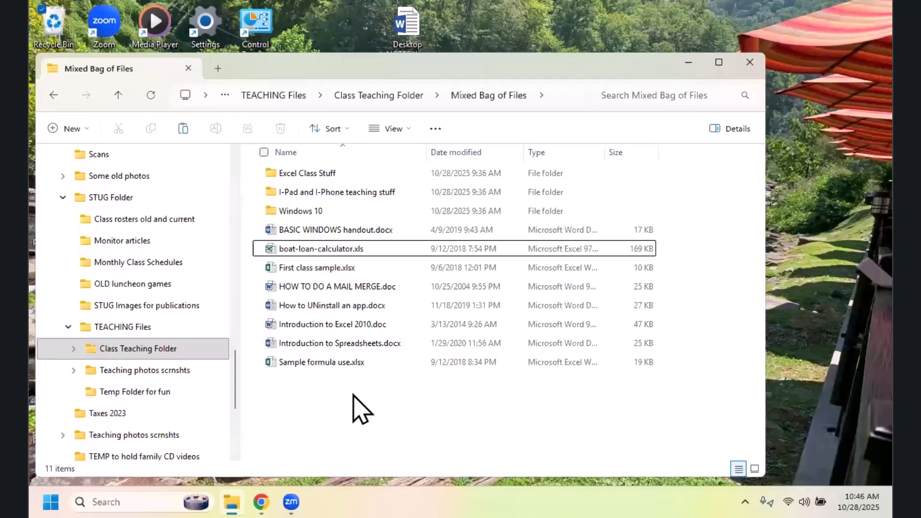
Step: Mark BASIC WINDOWS handout.docx, First class sample.xlsx, HOW TO DO A MAIL MERGE.doc and Introduction to Spreadsheets.docx with their check boxes, and clear the selection
left_click(259, 232)
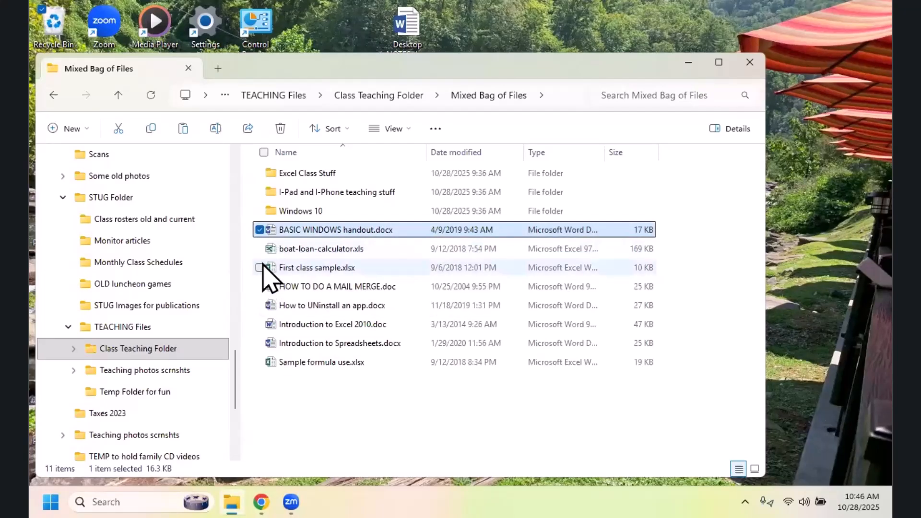
left_click(260, 268)
left_click(260, 286)
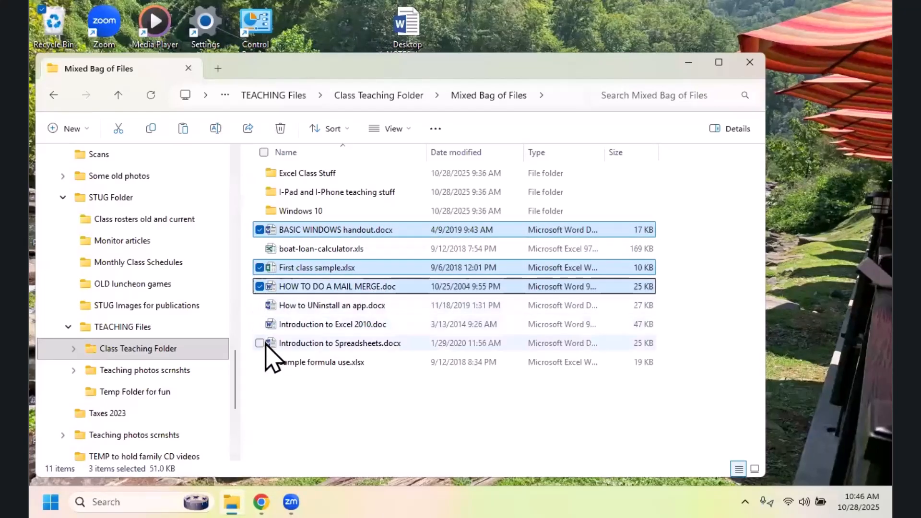
left_click(260, 343)
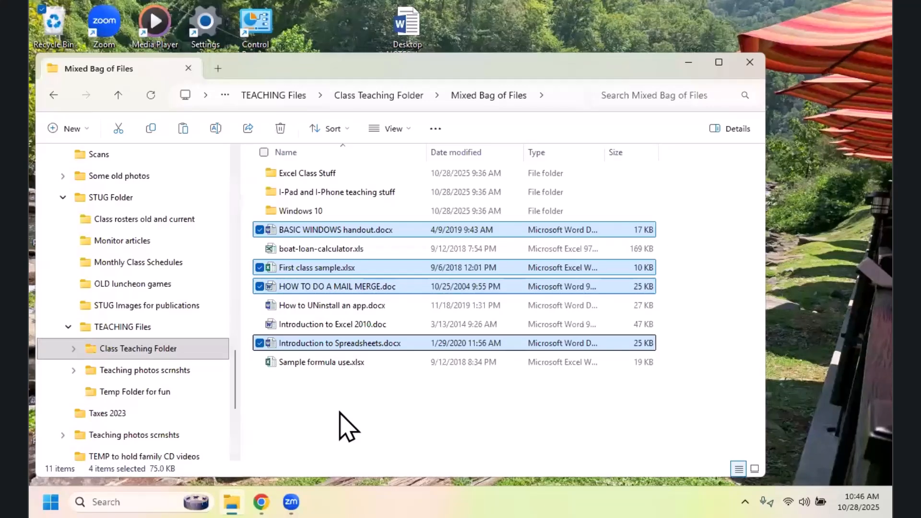
left_click(342, 410)
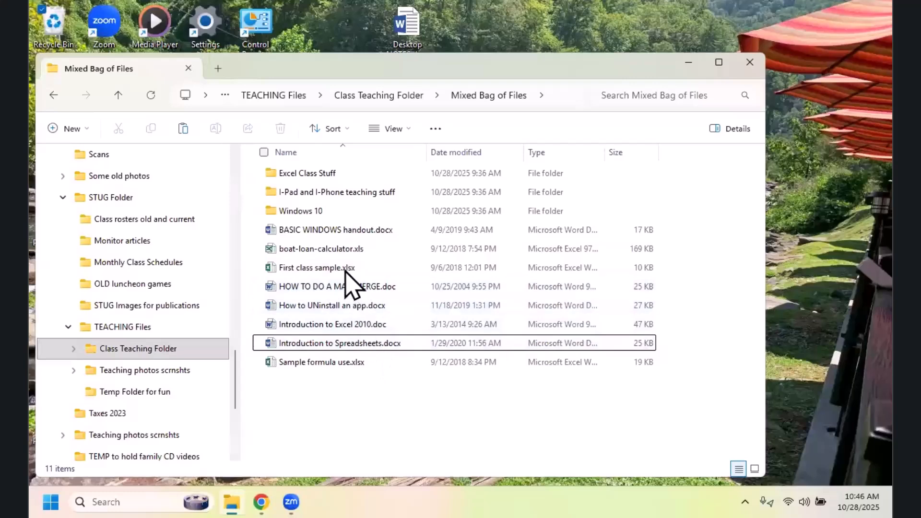
Step: Select the non-adjacent files boat-loan-calculator.xls, HOW TO DO A MAIL MERGE.doc, Introduction to Excel 2010.doc and Sample formula use.xlsx together
left_click(340, 253)
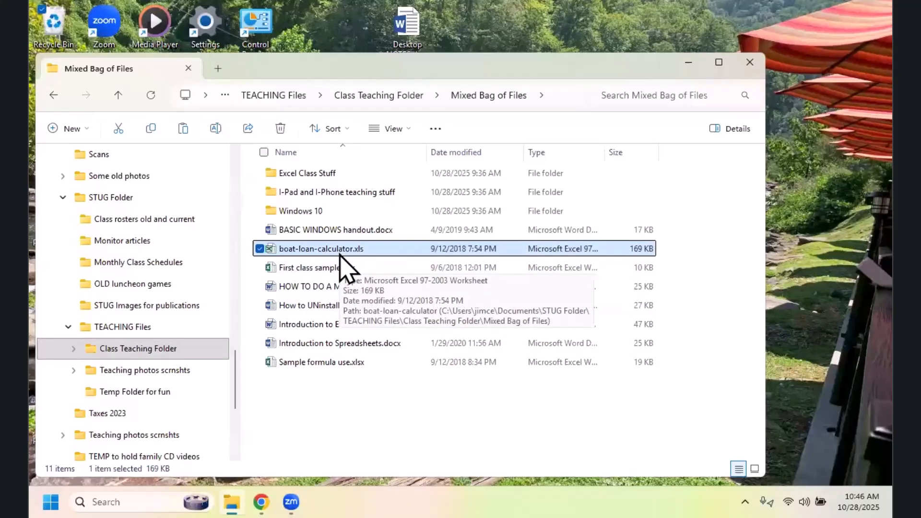
left_click(331, 290, "ctrl")
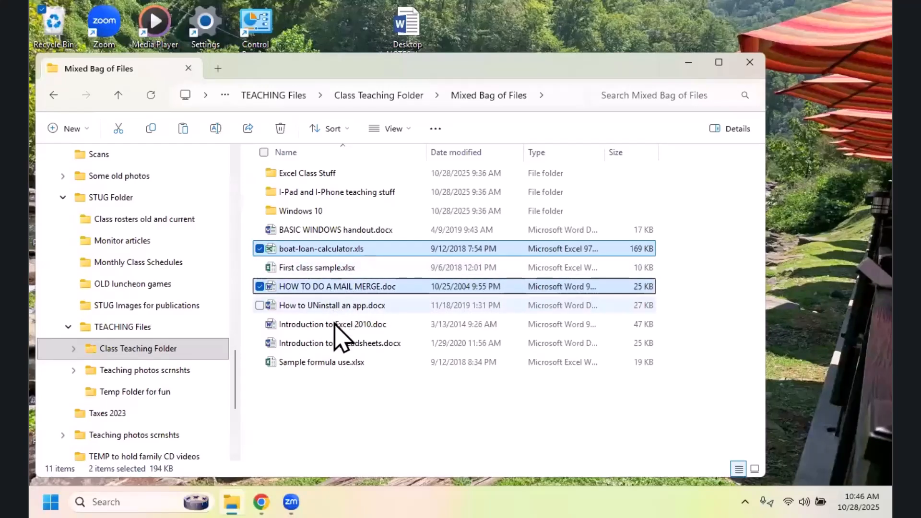
left_click(333, 325, "ctrl")
left_click(331, 363, "ctrl")
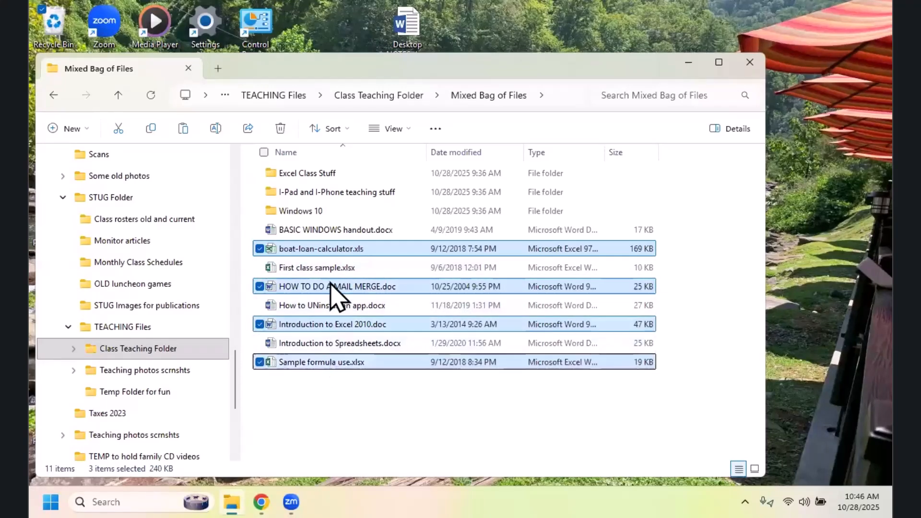
Step: Swap HOW TO DO A MAIL MERGE.doc for First class sample.xlsx in the selection, toggle Introduction to Excel 2010.doc off and on, and deselect everything
left_click(327, 266, "ctrl")
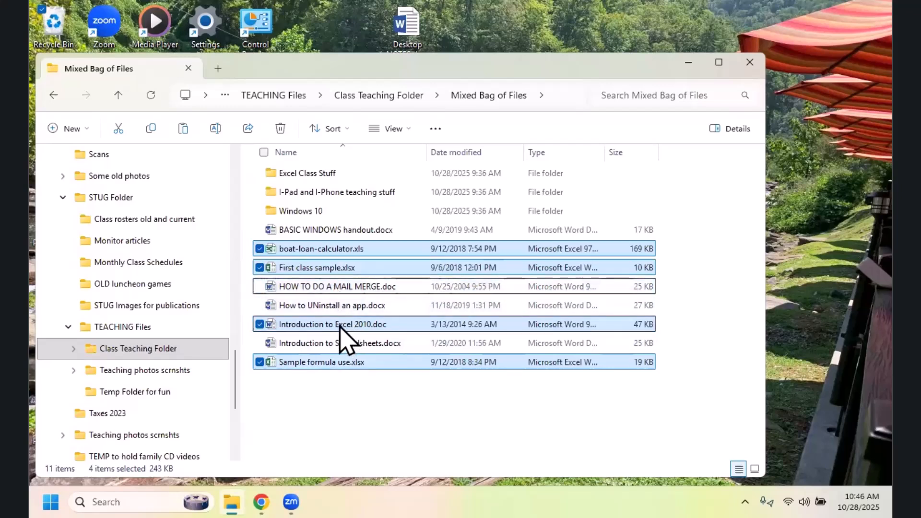
left_click(343, 323, "ctrl")
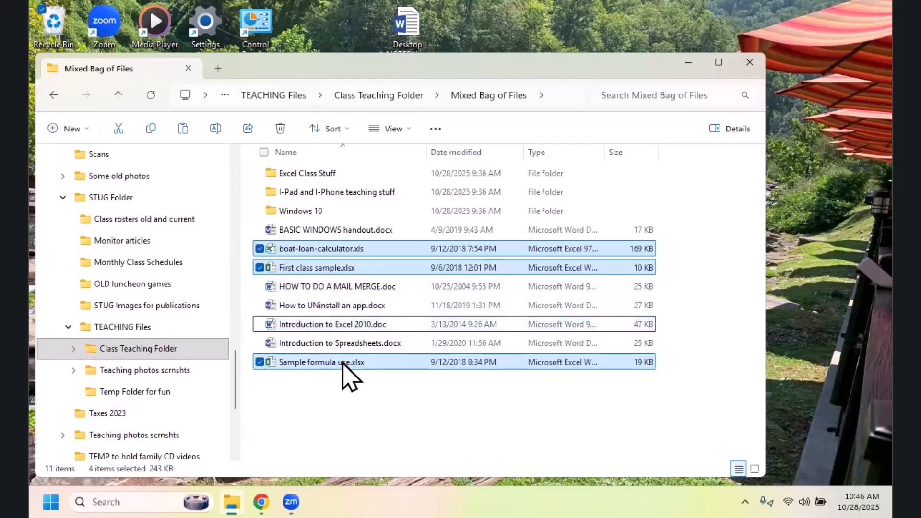
left_click(337, 325, "ctrl")
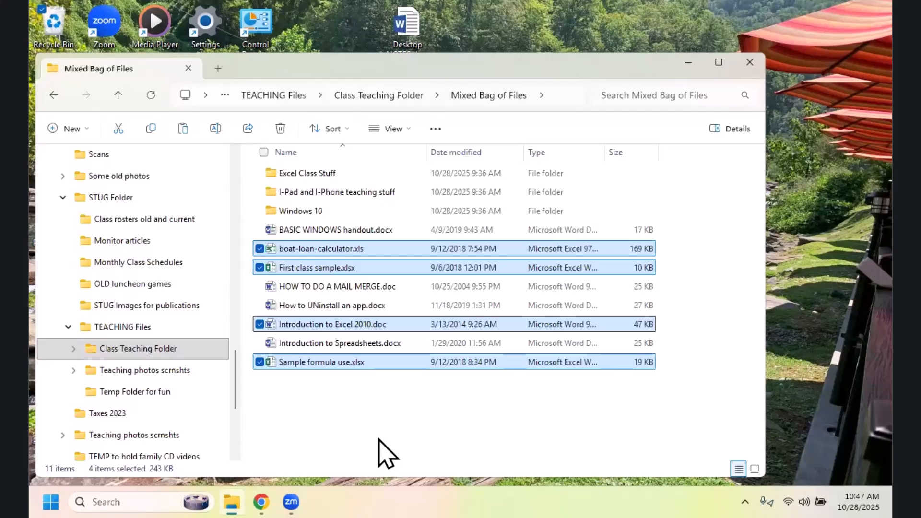
left_click(354, 426)
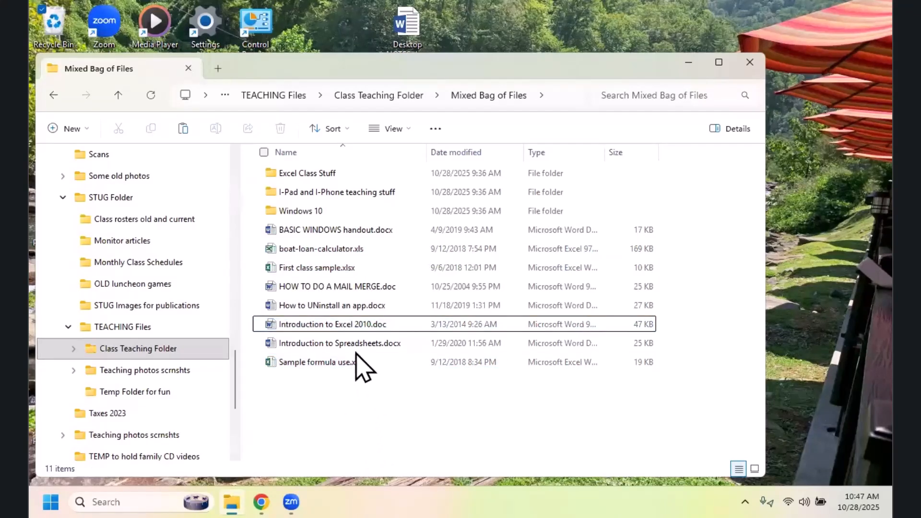
Step: Select the consecutive files from First class sample.xlsx through Introduction to Excel 2010.doc, and clear the selection
left_click(324, 270)
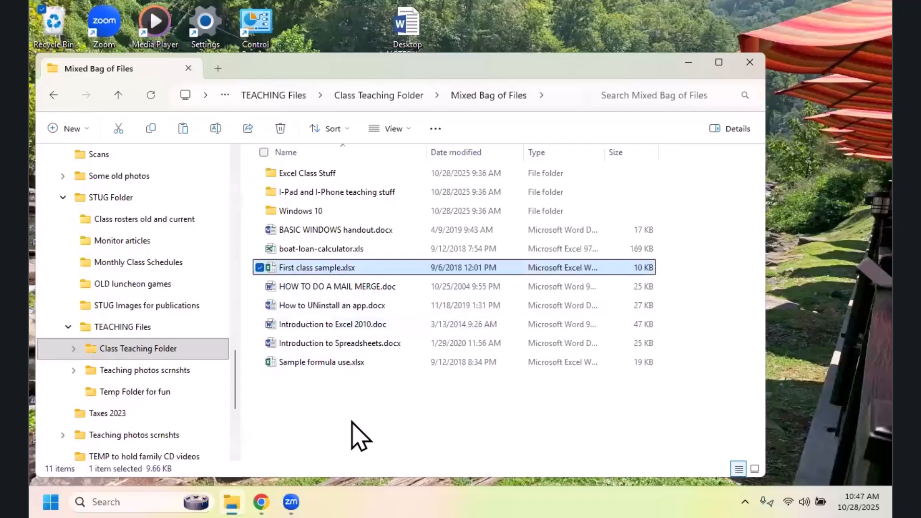
left_click(326, 326, "shift")
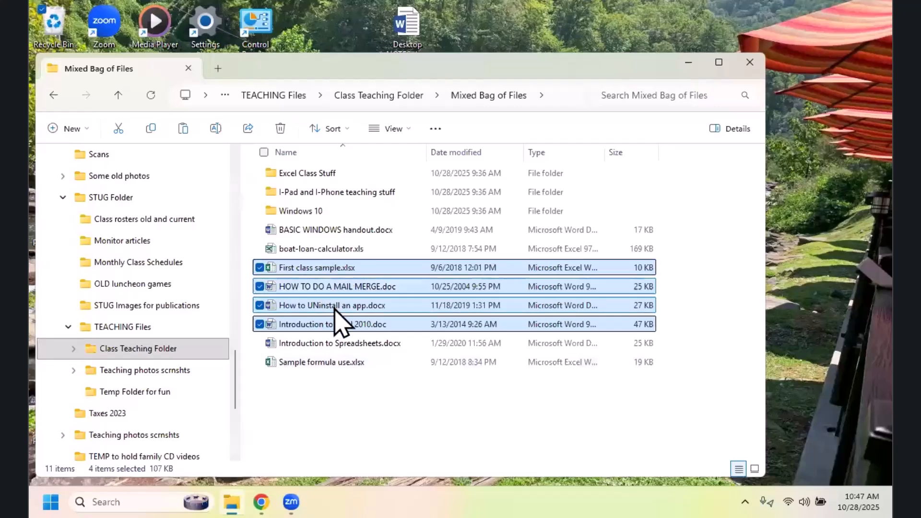
left_click(328, 393)
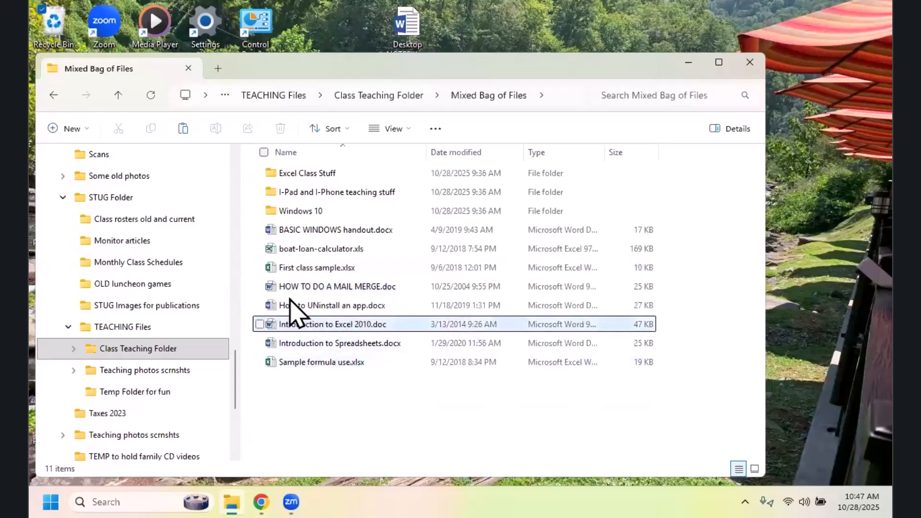
Step: Select the non-adjacent files First class sample.xlsx, How to UNinstall an app.docx and Introduction to Spreadsheets.docx, add Introduction to Excel 2010.doc, and clear the selection
left_click(303, 269)
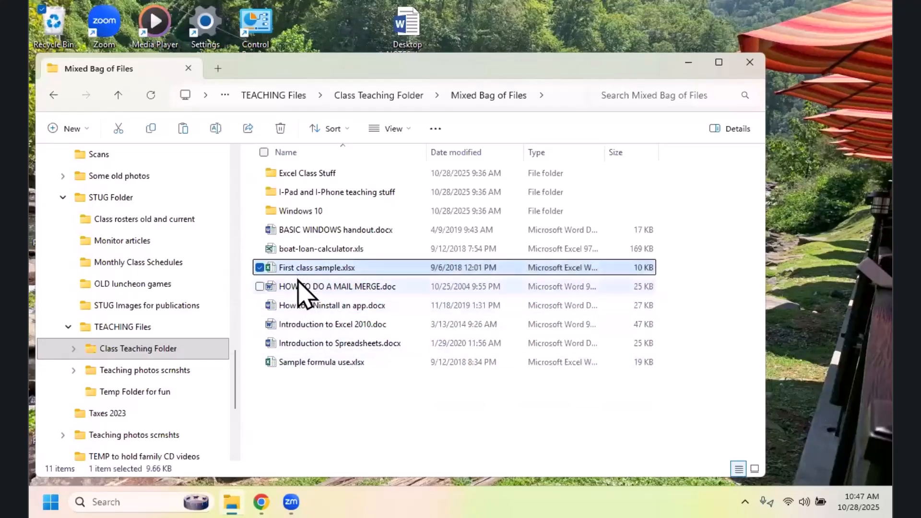
left_click(338, 310, "ctrl")
left_click(340, 343, "ctrl")
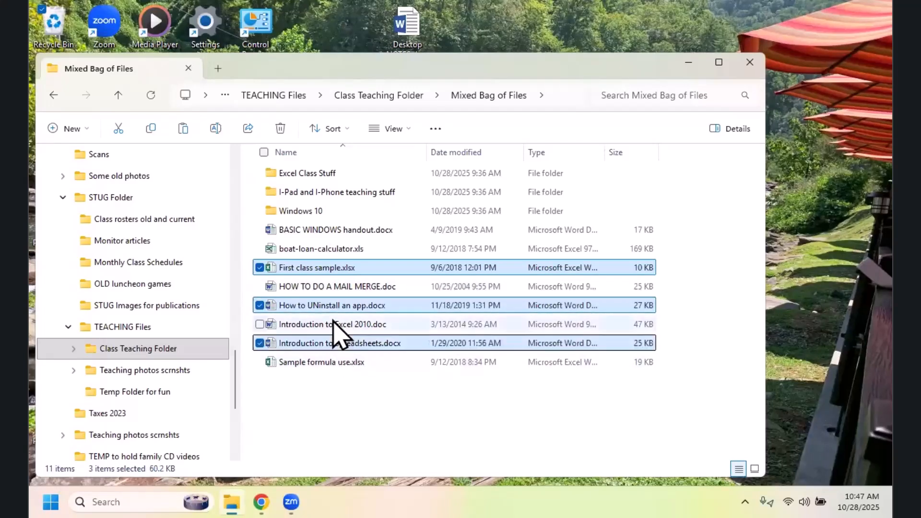
left_click(335, 324, "ctrl")
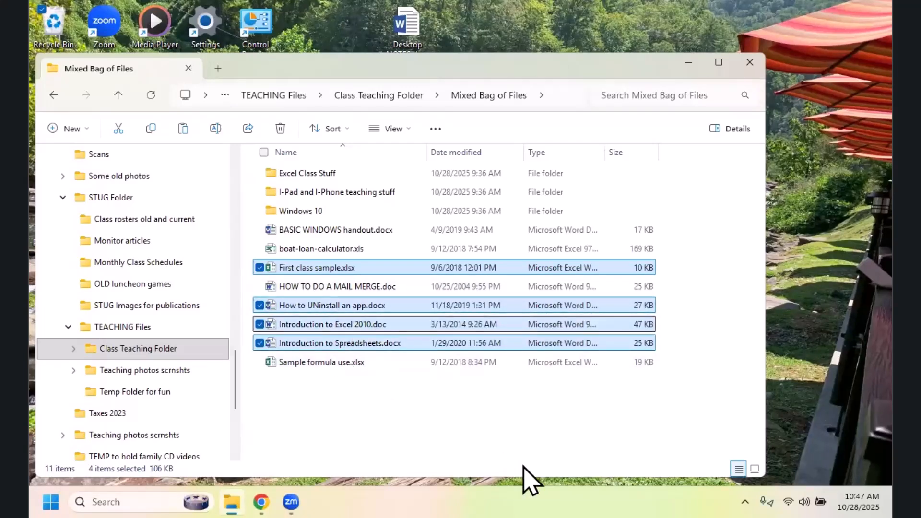
left_click(459, 436)
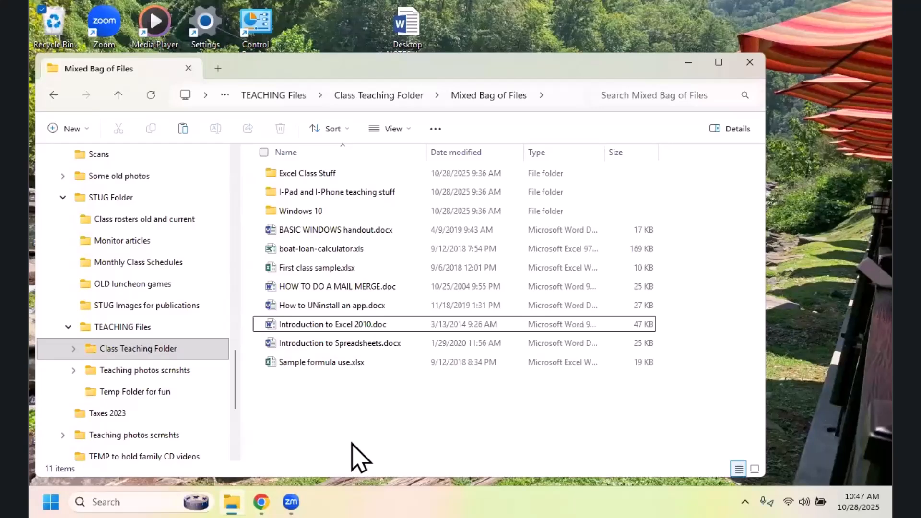
Step: Examine the context commands available for HOW TO DO A MAIL MERGE.doc, and dismiss them with the file deselected
left_click(324, 287)
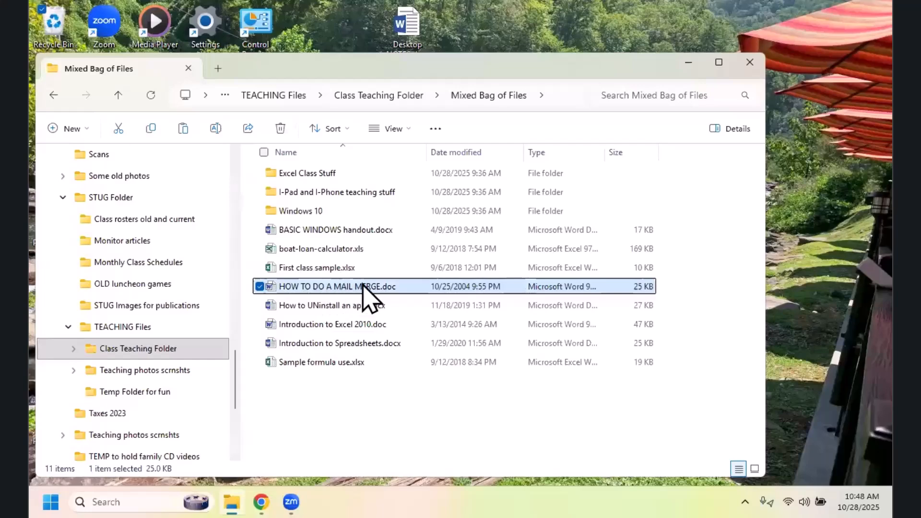
right_click(402, 289)
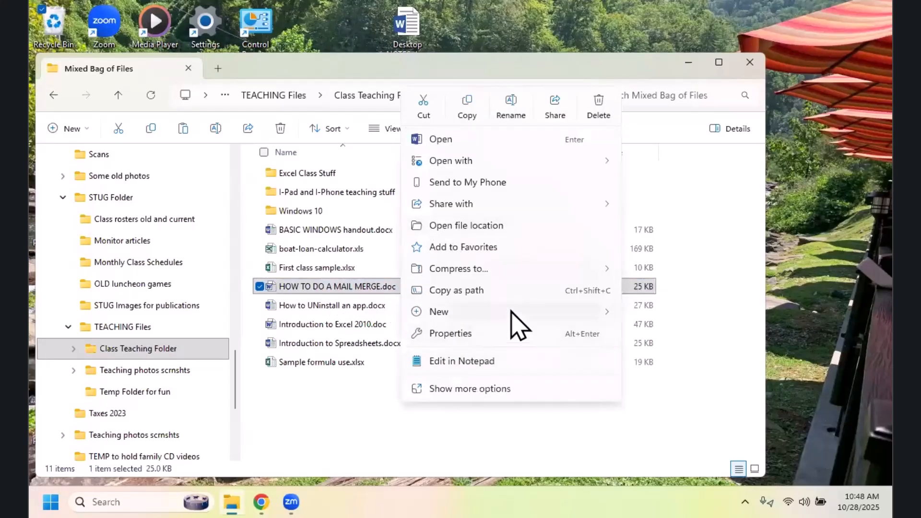
mouse_move(511, 315)
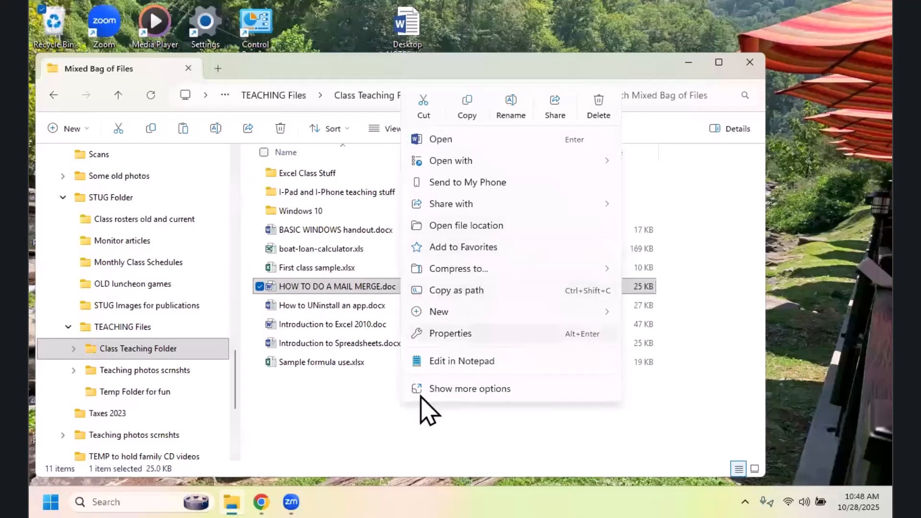
left_click(341, 408)
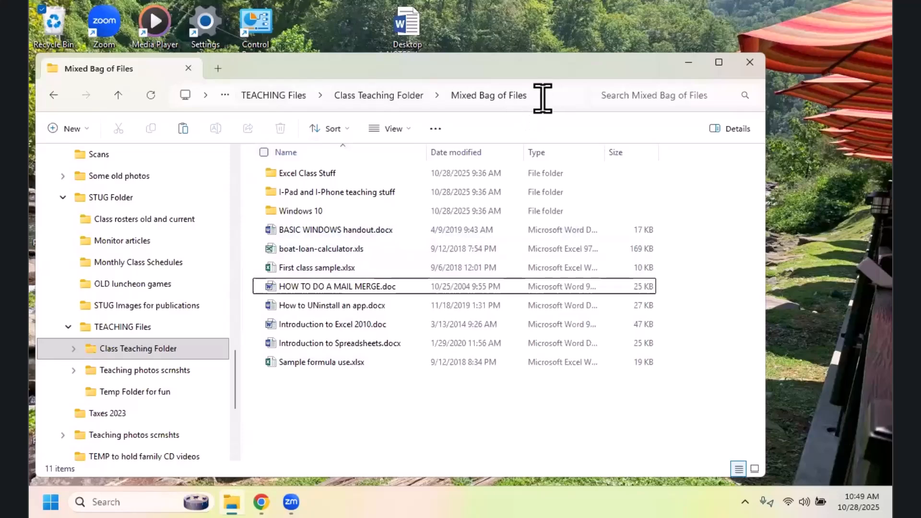
Step: Go up through the address path from Mixed Bag of Files to Class Teaching Folder and on to STUG Folder
left_click(381, 97)
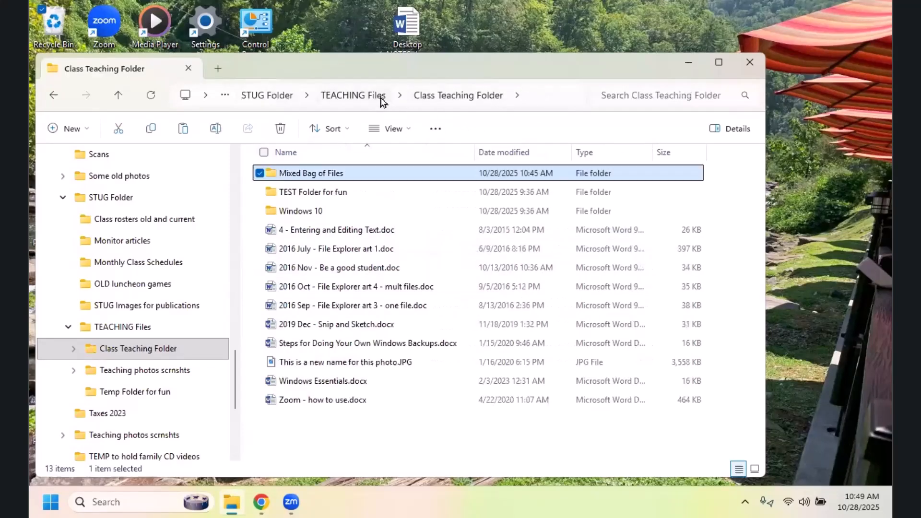
left_click(287, 98)
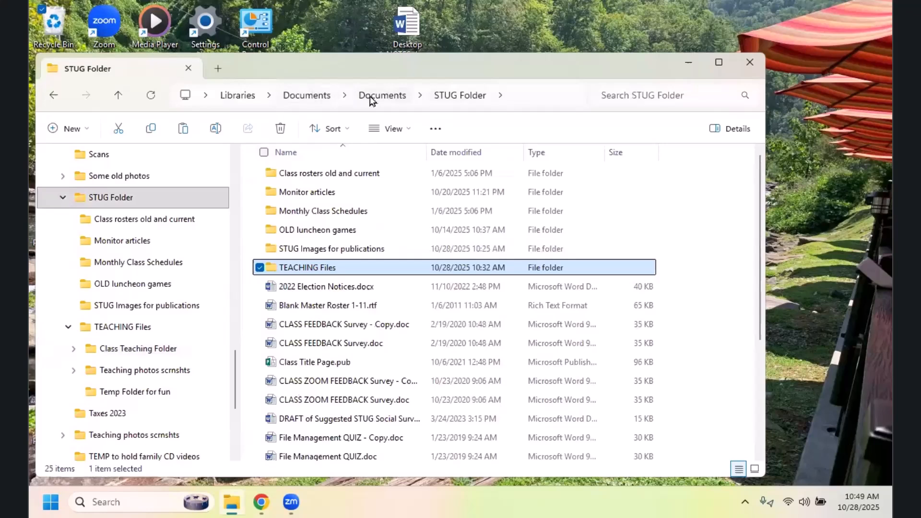
left_click(477, 95)
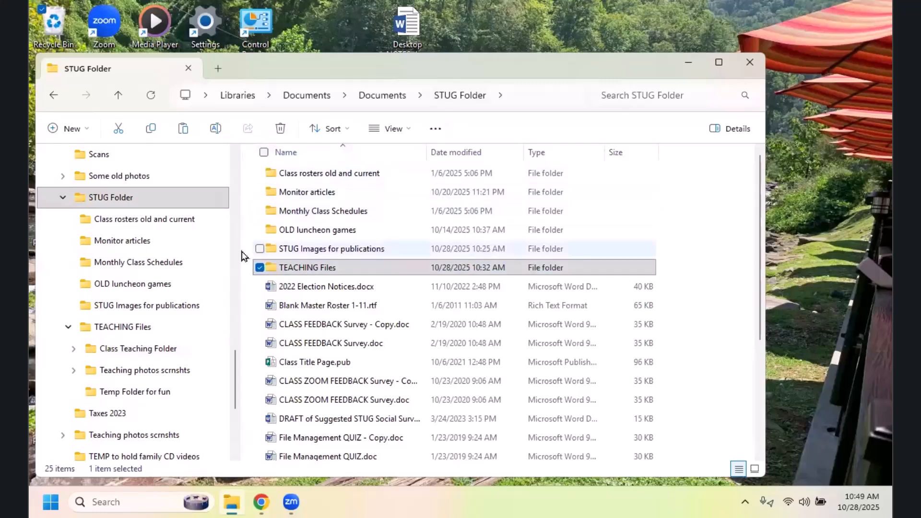
Step: Return to Class Teaching Folder under TEACHING Files and check which layout view it uses
left_click(124, 353)
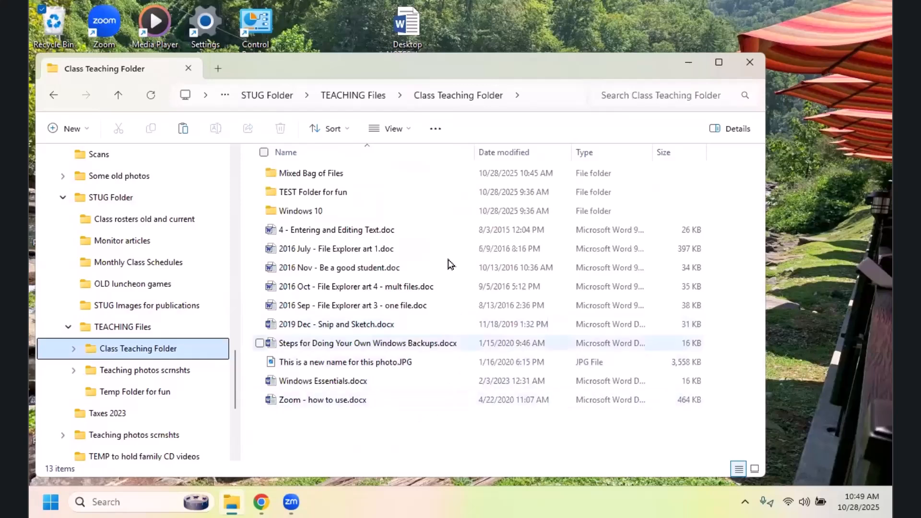
left_click(408, 129)
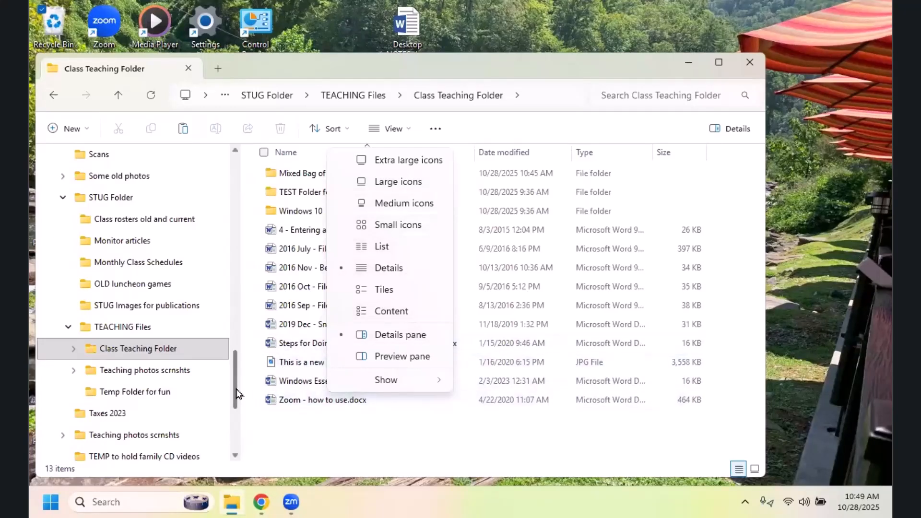
left_click_drag(236, 386, 235, 361)
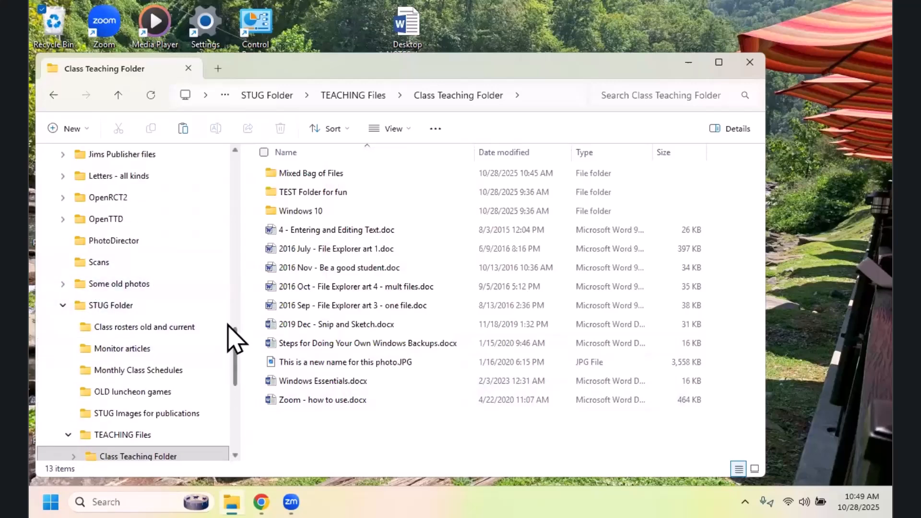
Step: Open the Pictures library and check its layout view options without changing them
left_click_drag(234, 353, 226, 410)
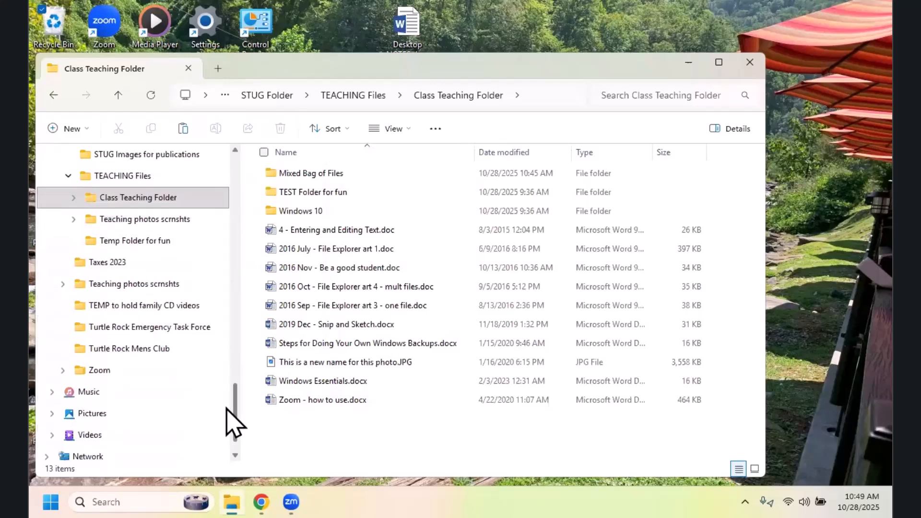
left_click(90, 416)
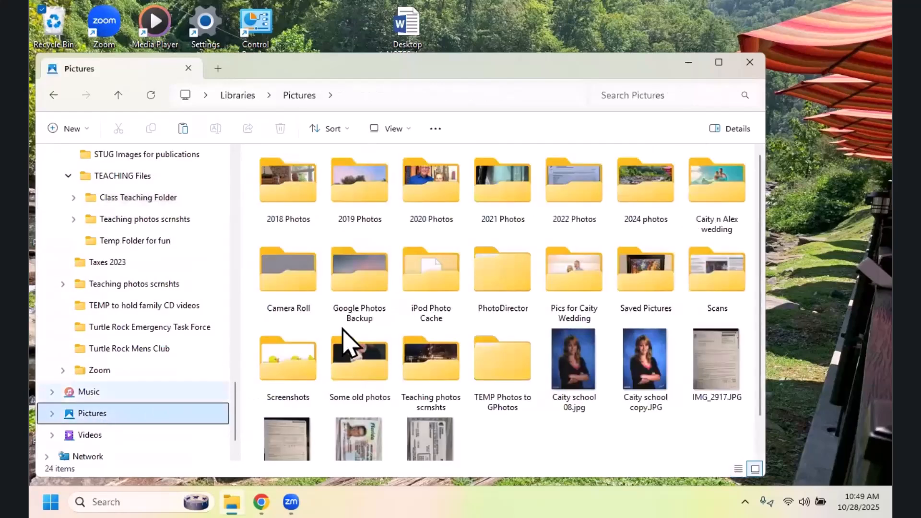
left_click(409, 136)
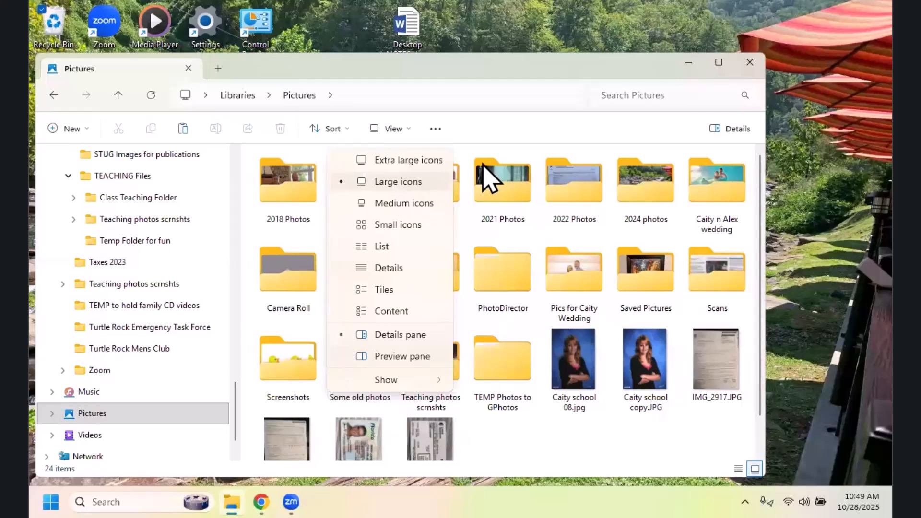
left_click(535, 125)
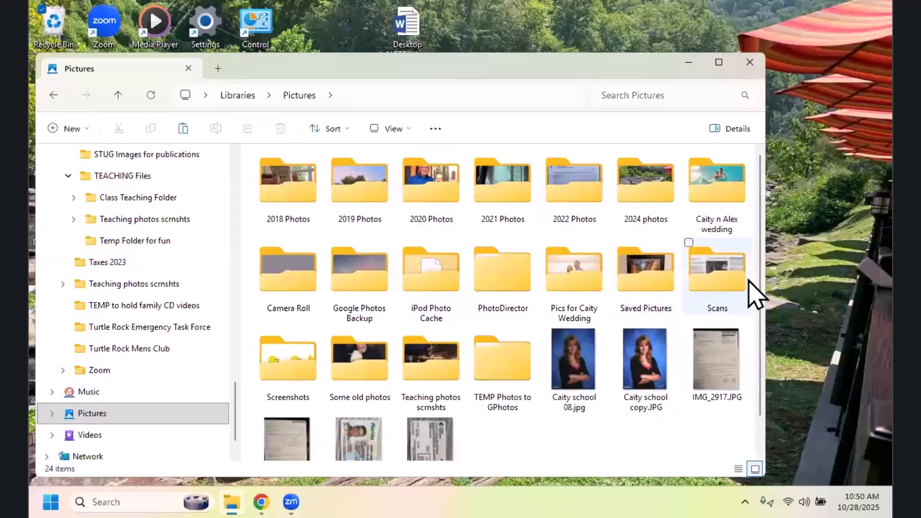
Step: Mark the first school portrait, Saved Pictures and iPod Photo Cache with their check boxes, and clear the selection
left_click(547, 345)
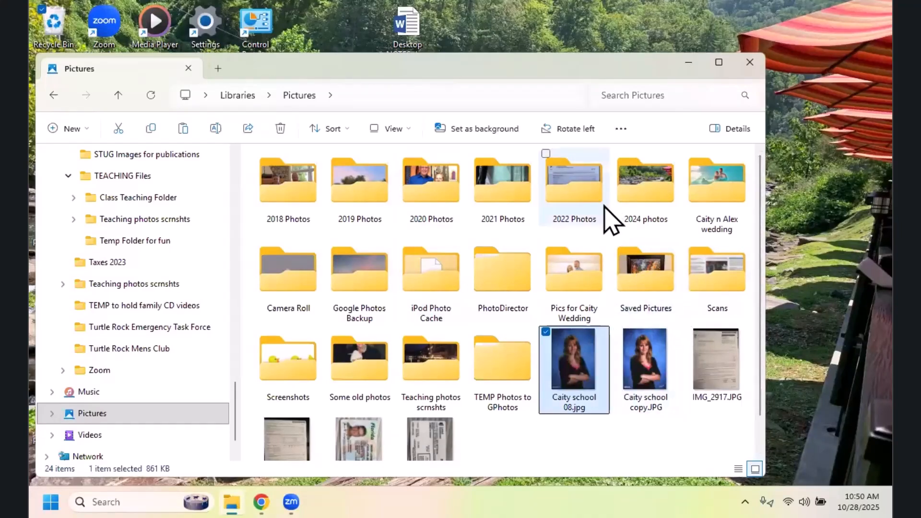
left_click(618, 243)
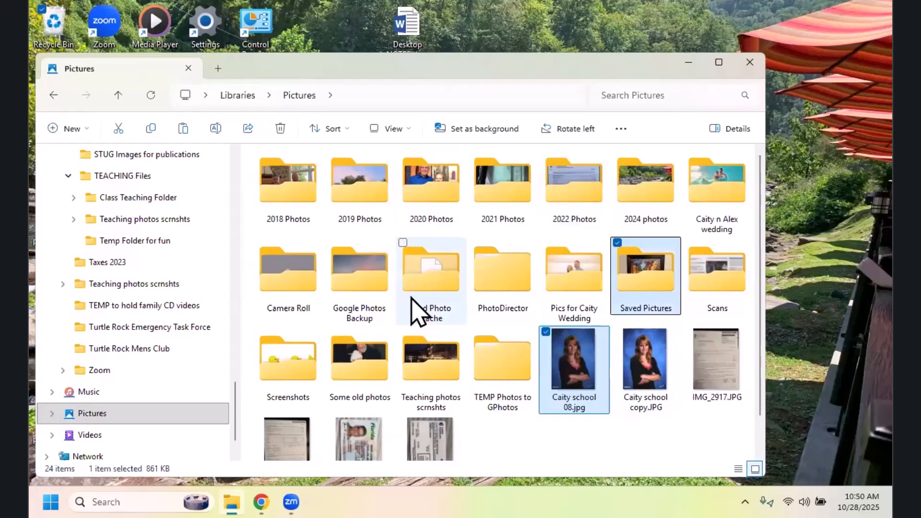
left_click(402, 244)
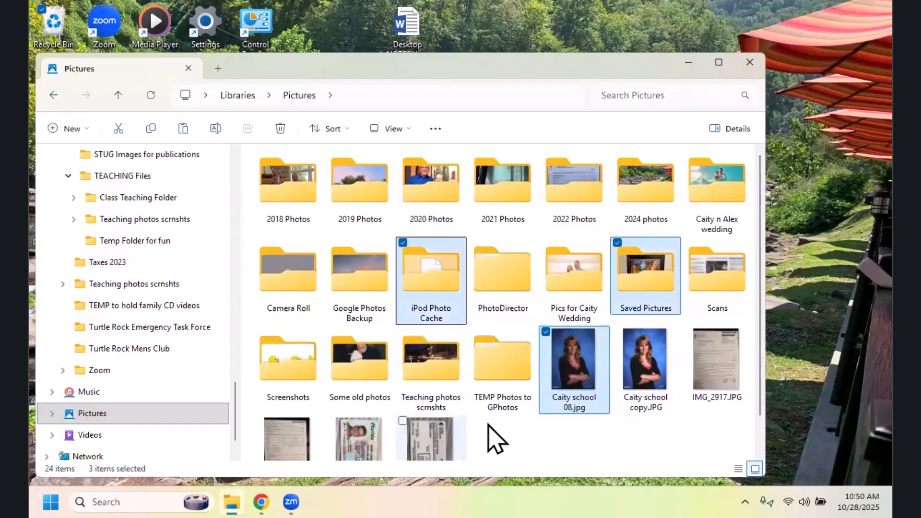
left_click(525, 435)
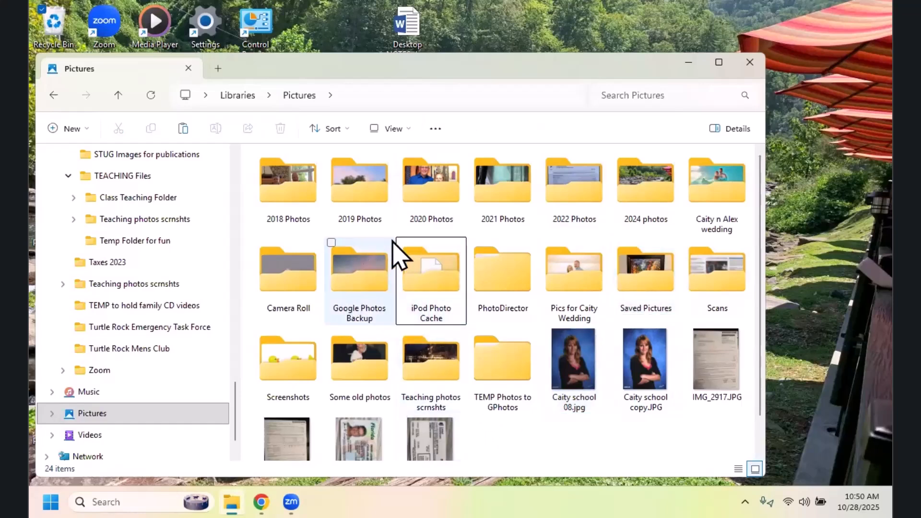
Step: Select the consecutive folders from 2020 Photos through the wedding pictures folder after PhotoDirector, and deselect them
left_click(443, 201)
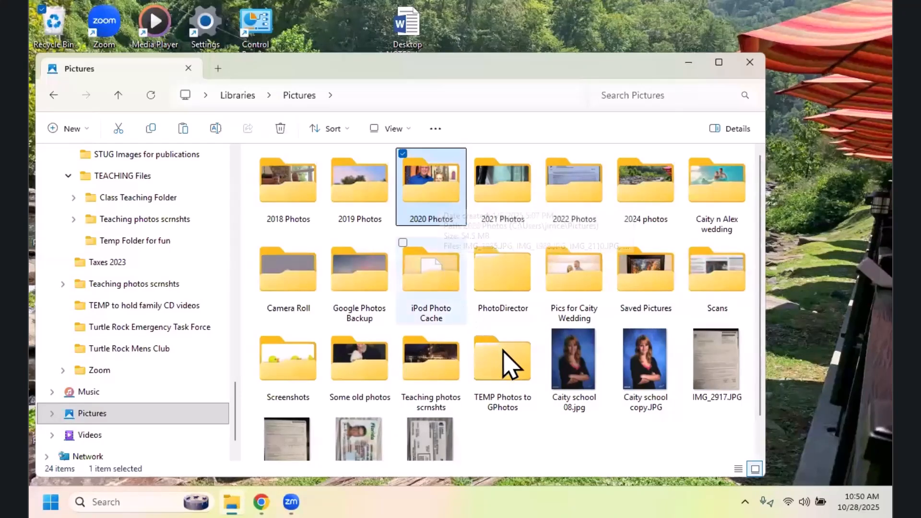
left_click(571, 279, "shift")
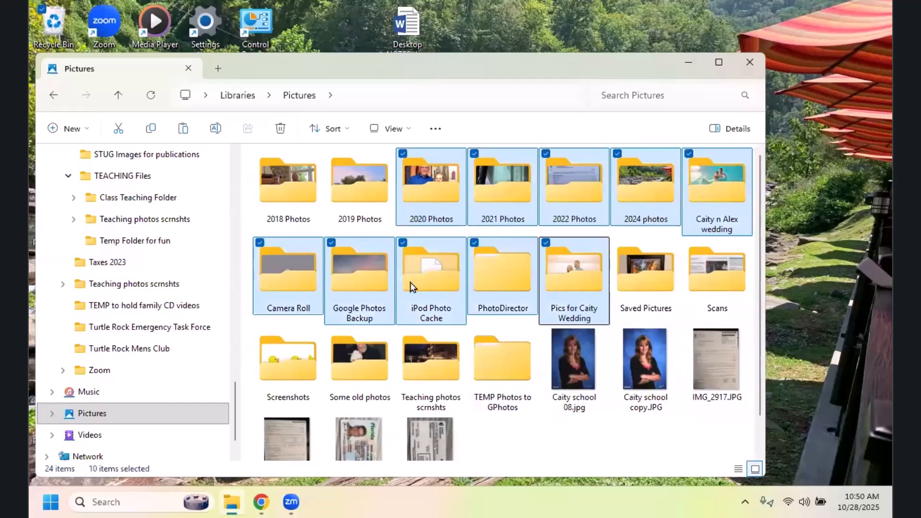
left_click(575, 442)
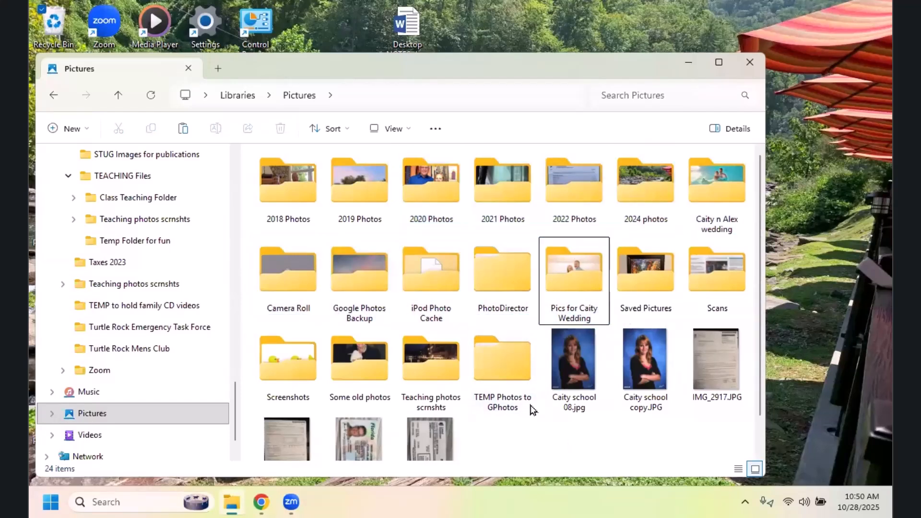
Step: Select the non-adjacent items Google Photos Backup, PhotoDirector, the first school portrait and the driver's licence image together, and clear the selection
left_click(351, 280)
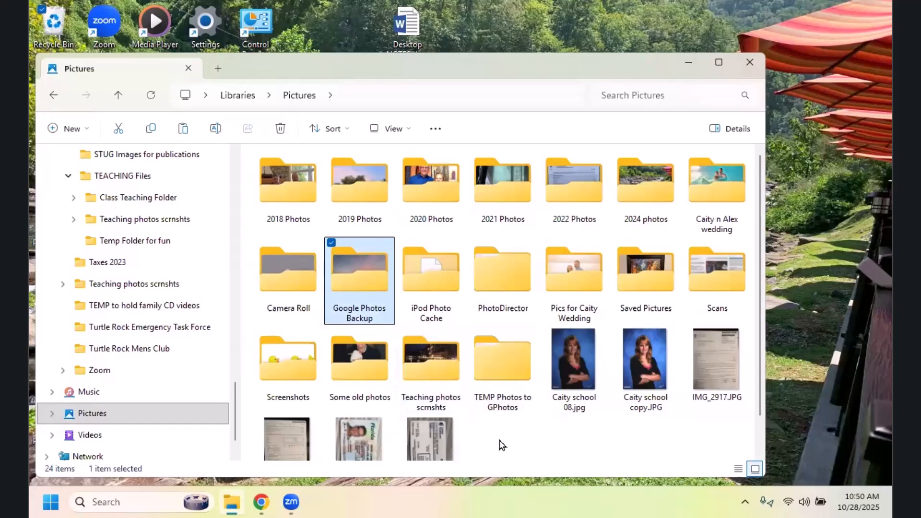
left_click(510, 279, "ctrl")
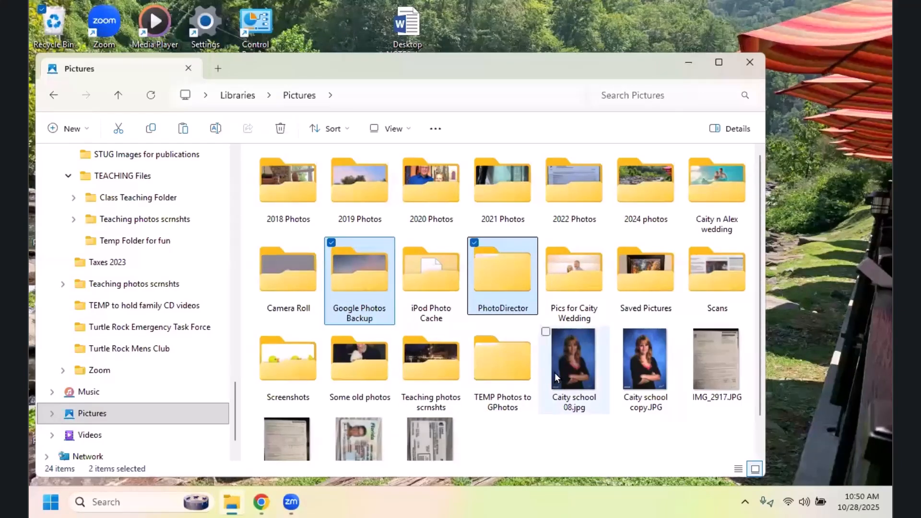
left_click(554, 373, "ctrl")
left_click(367, 444, "ctrl")
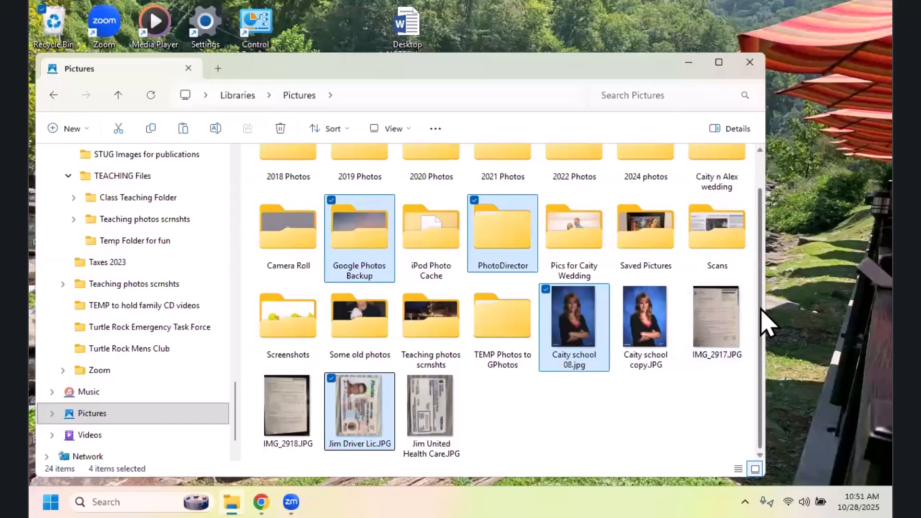
scroll(753, 317, "up", 1)
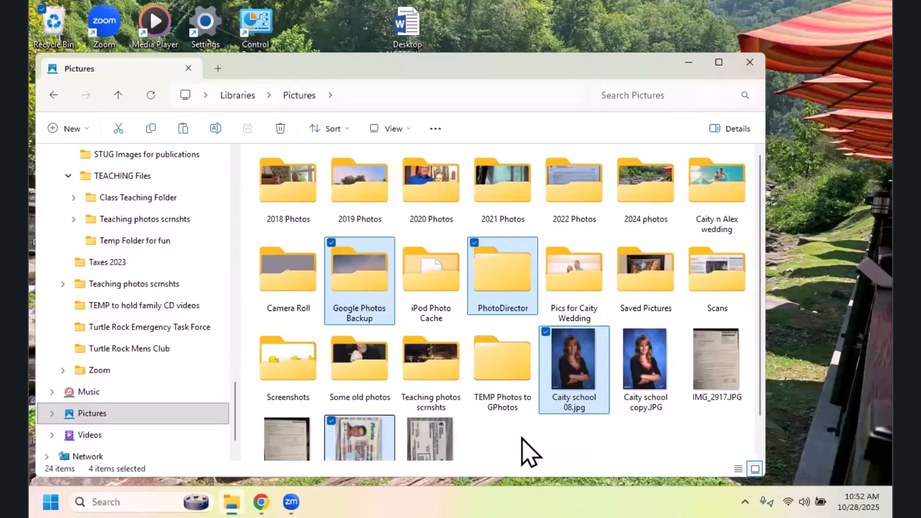
left_click(549, 443)
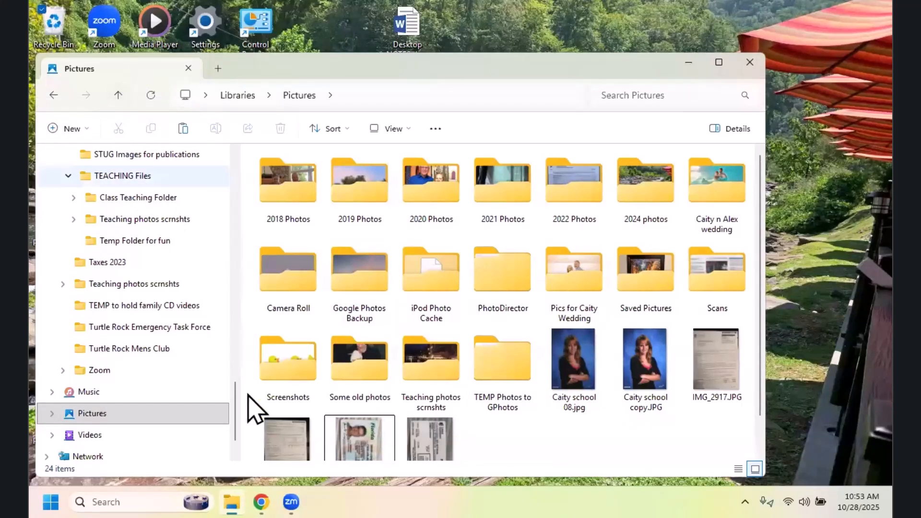
Step: Open the Home page, go to the pinned Documents folder, and open the Documents folder nested under Libraries
left_click_drag(234, 399, 240, 156)
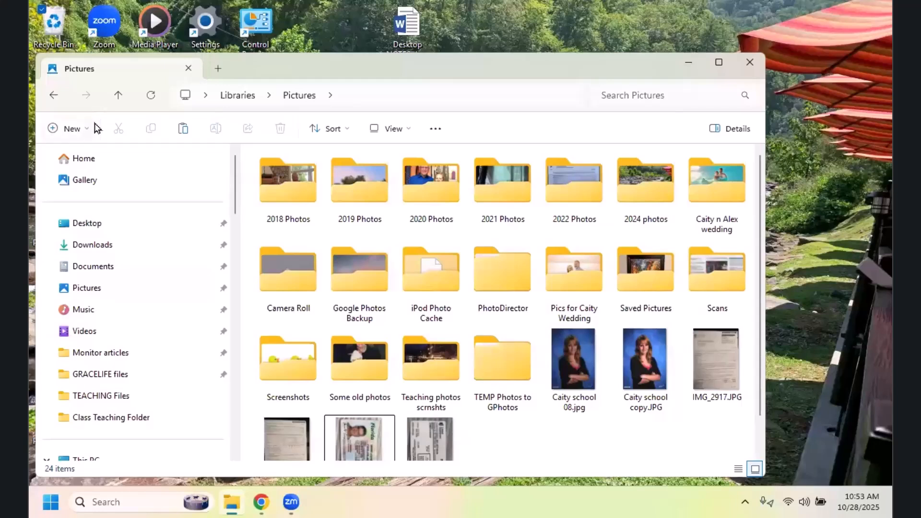
left_click(87, 164)
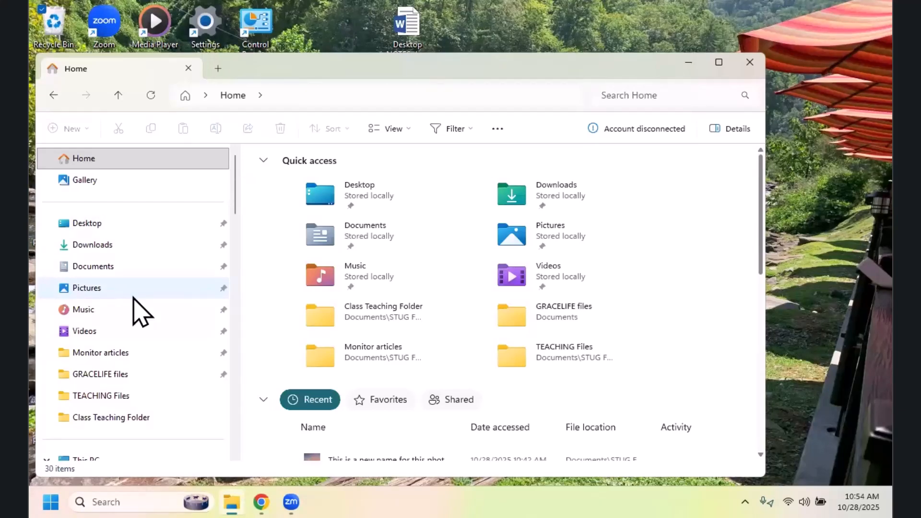
left_click(103, 274)
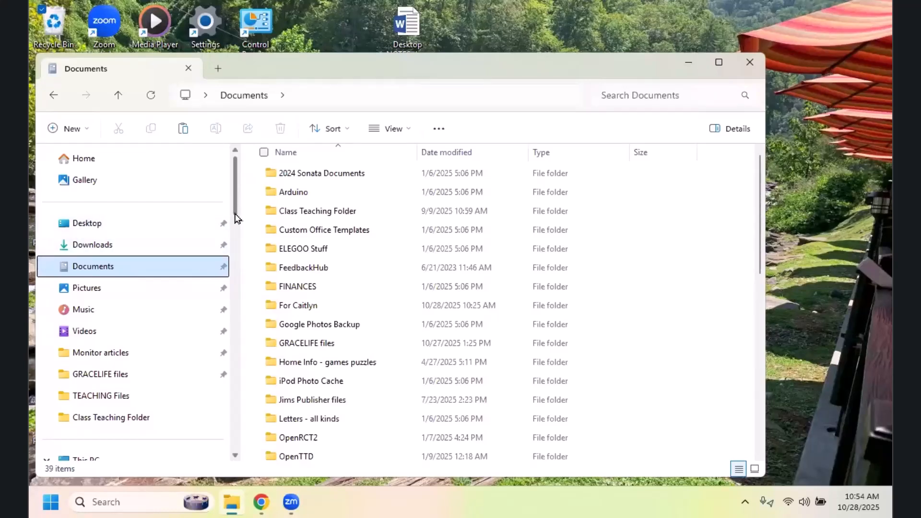
left_click_drag(235, 201, 211, 265)
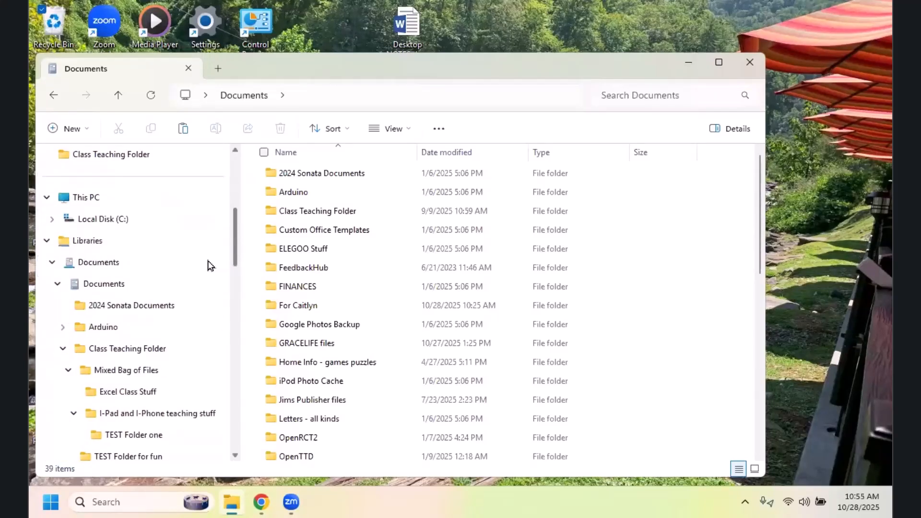
left_click(114, 284)
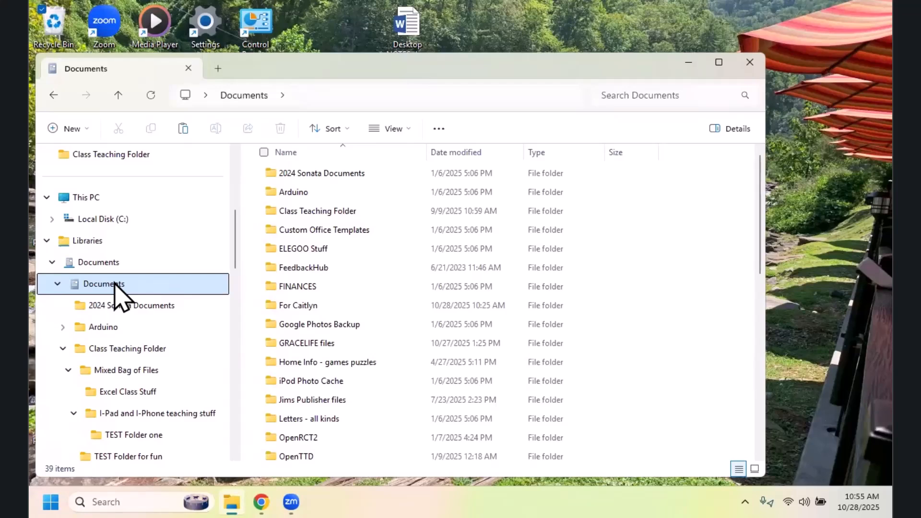
Step: Pin the Class Teaching Folder under Documents to Start and to Quick access
right_click(126, 351)
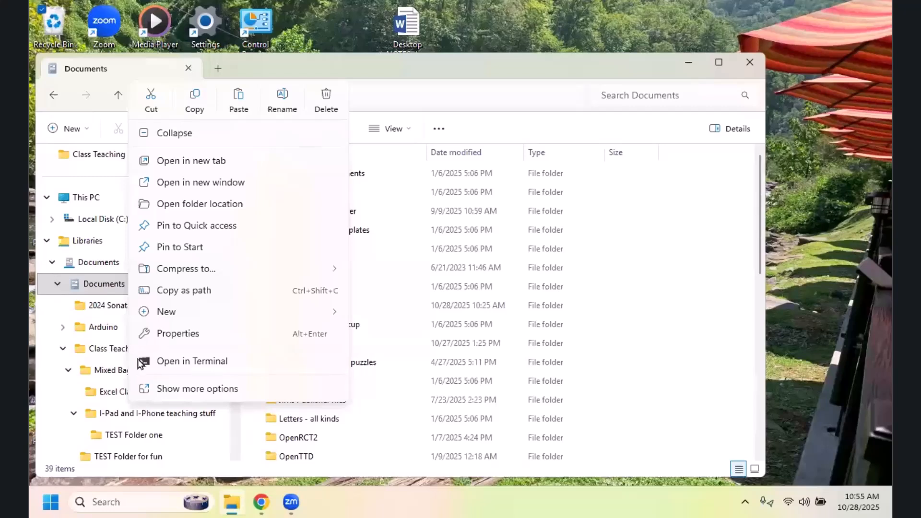
left_click(182, 250)
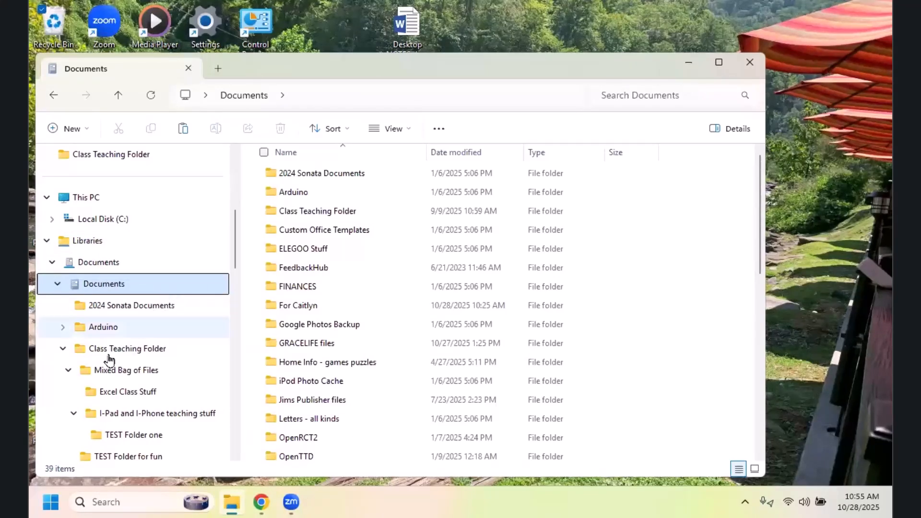
right_click(130, 354)
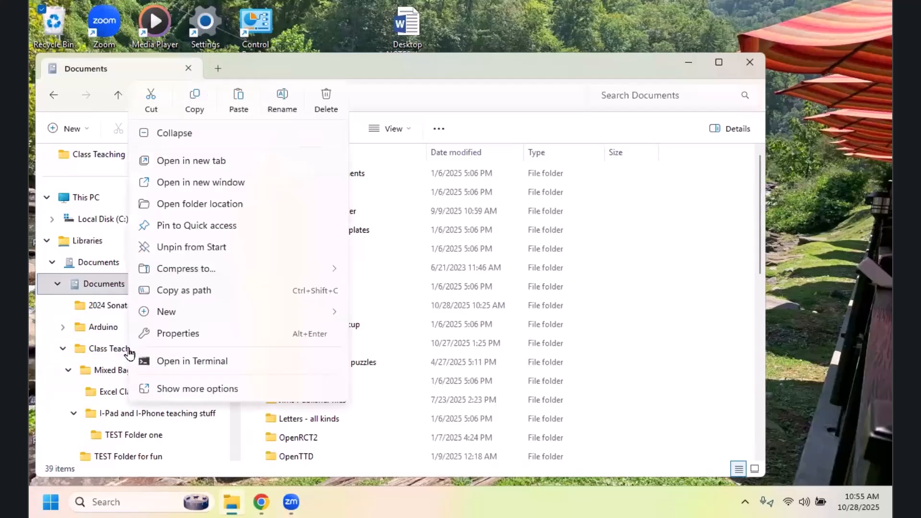
left_click(204, 230)
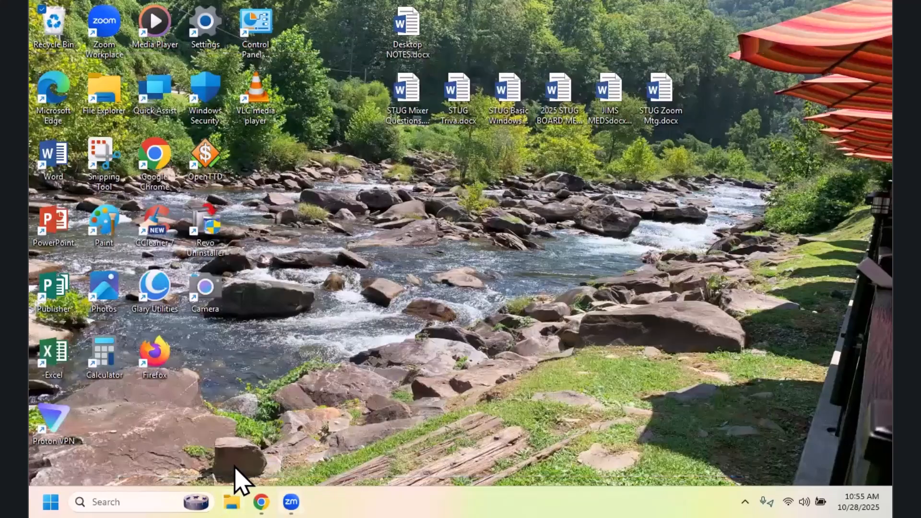
Step: Open the TEACHING Files folder from Quick access in a new File Explorer window, and go to the pinned Documents folder
left_click(232, 502)
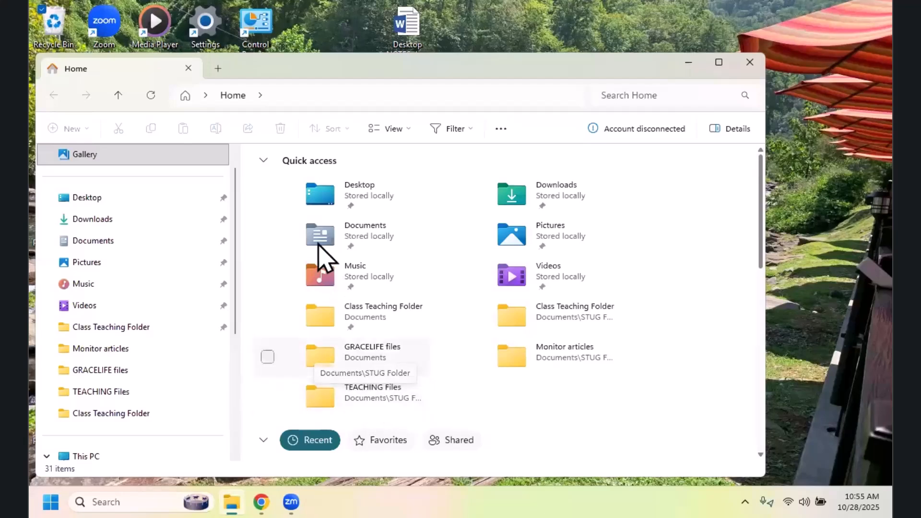
left_click(382, 396)
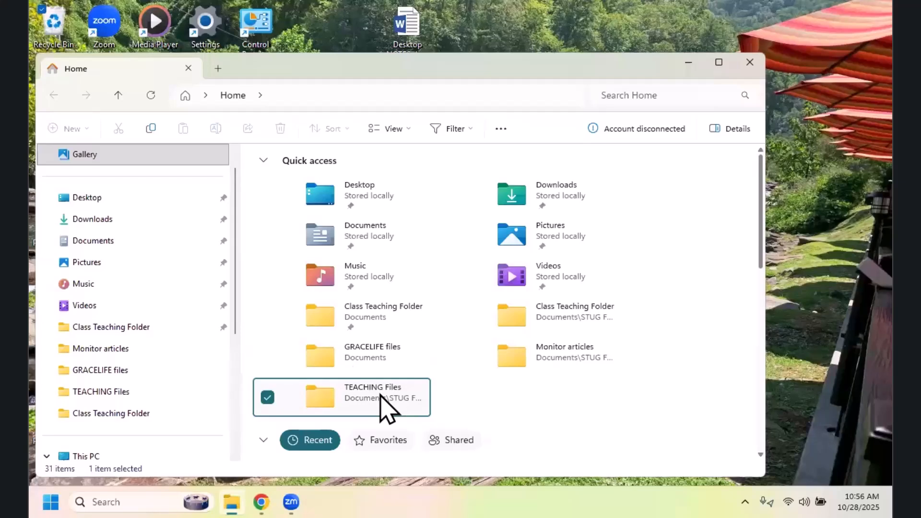
double_click(384, 400)
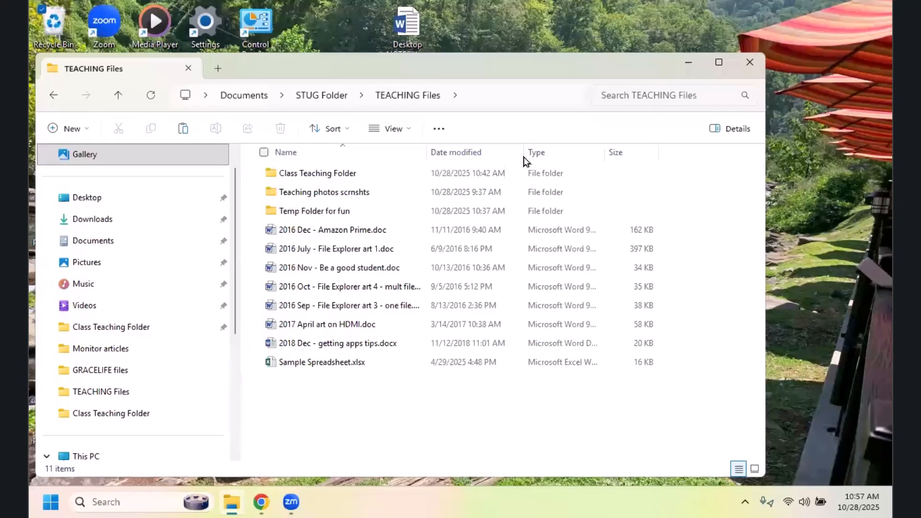
left_click(95, 244)
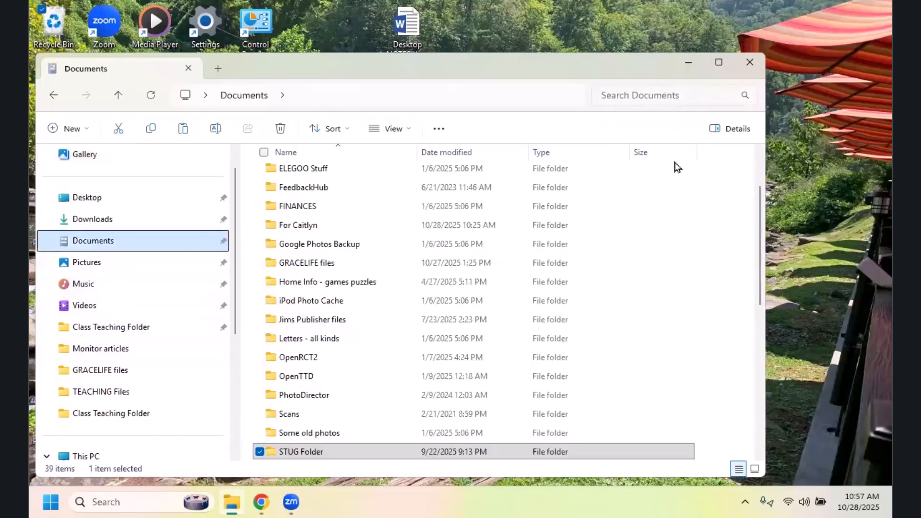